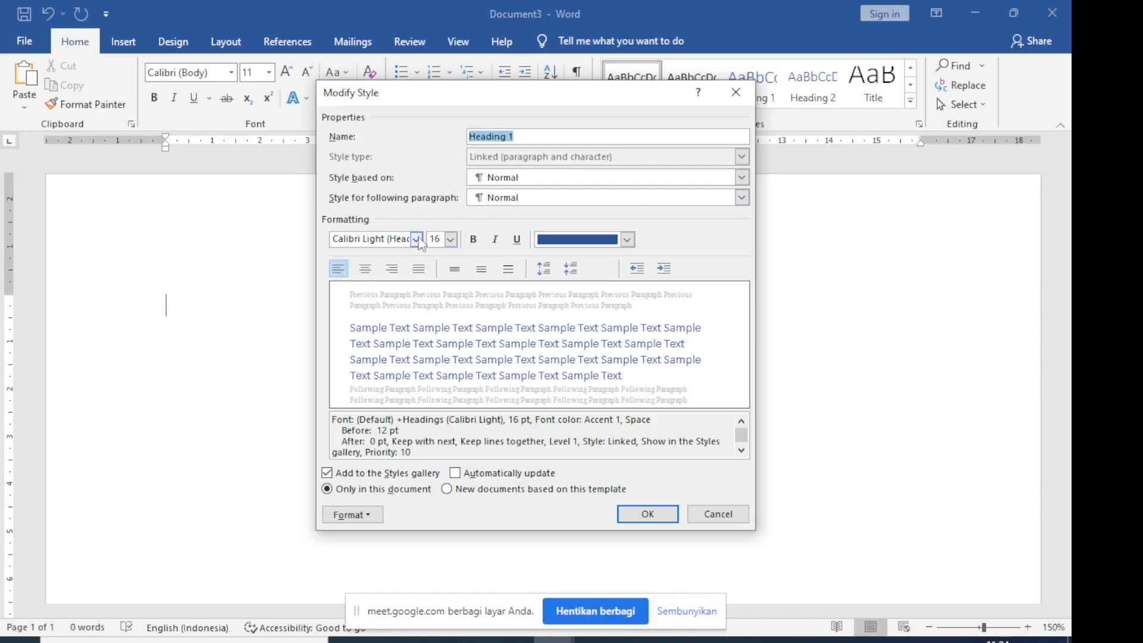
# Format the Heading 1 style as Times New Roman, 14 pt, bold, with automatic font color
pyautogui.click(416, 239)
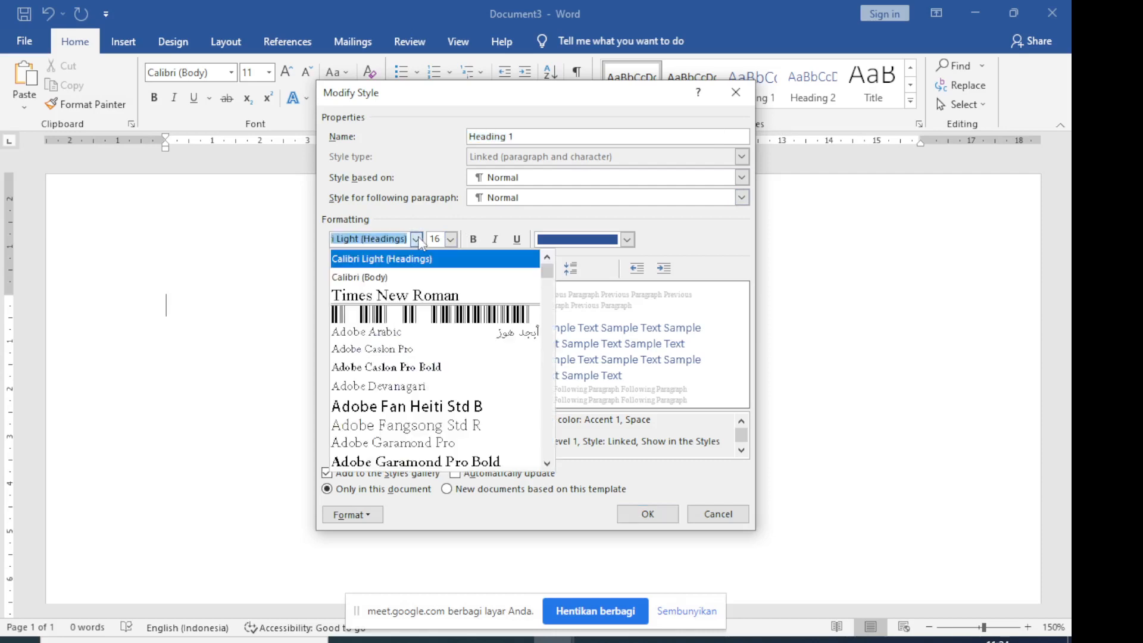
pyautogui.click(416, 296)
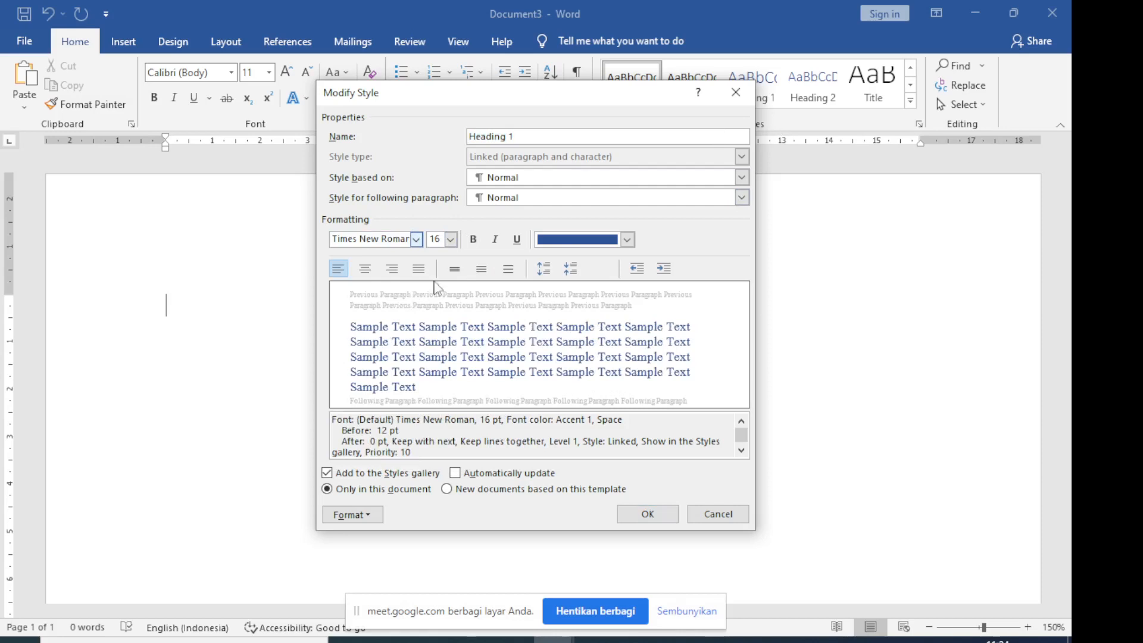
pyautogui.click(450, 239)
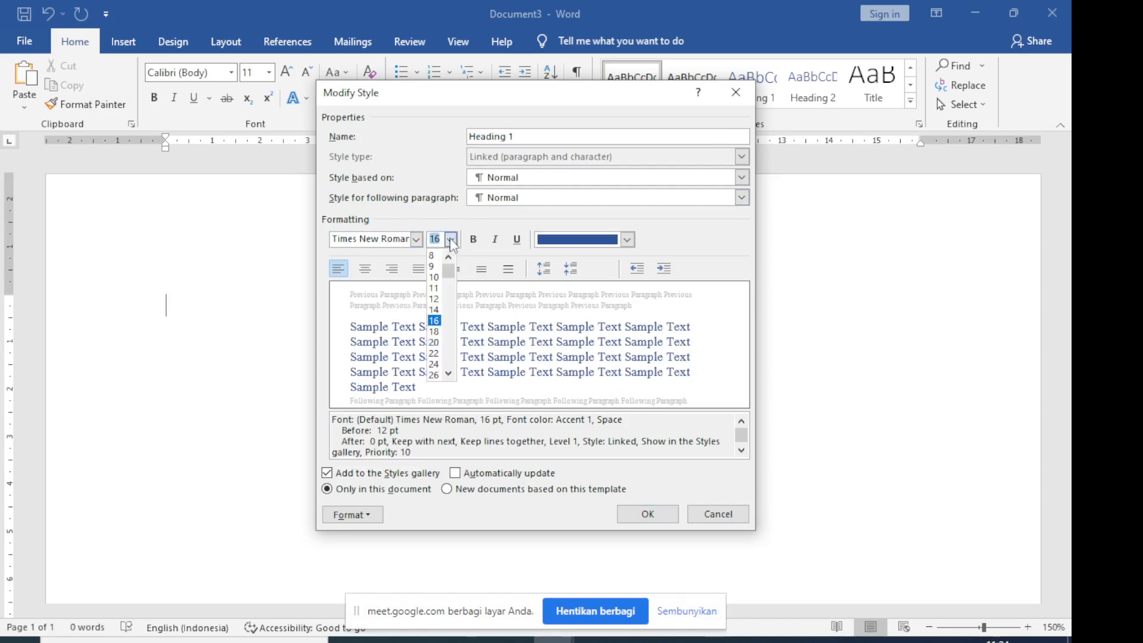
pyautogui.click(434, 310)
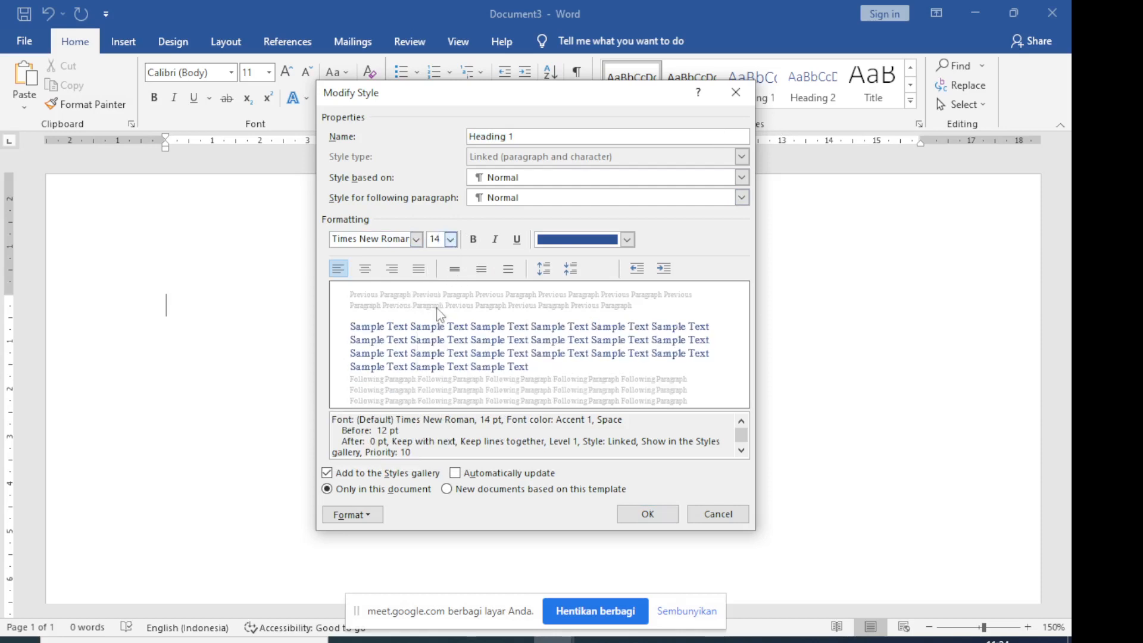
pyautogui.click(474, 245)
pyautogui.click(627, 240)
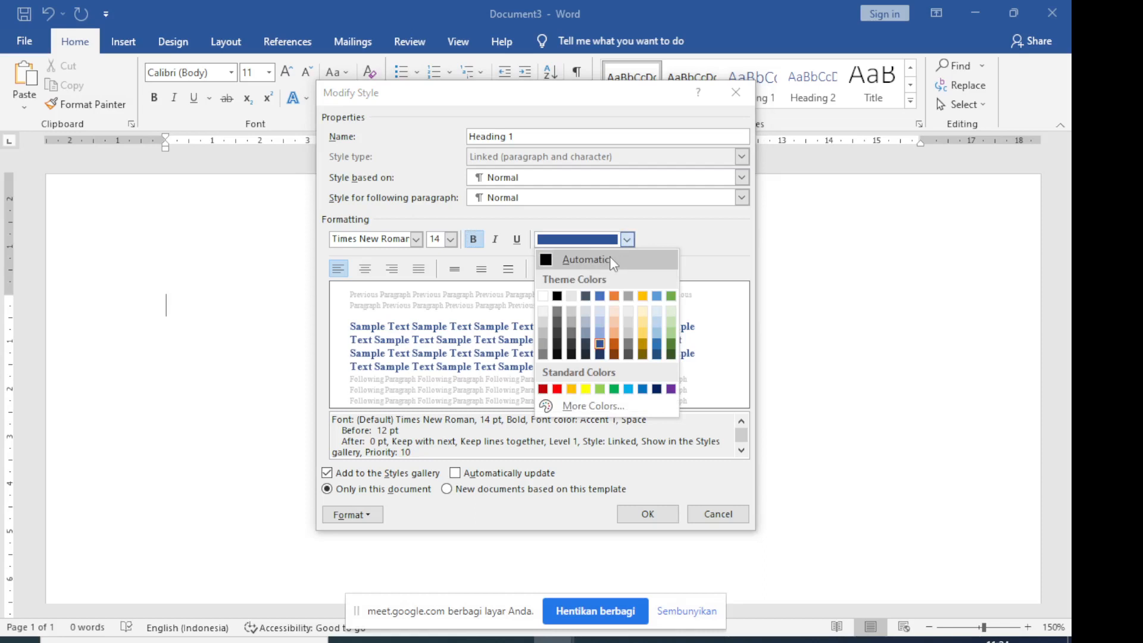
pyautogui.click(610, 258)
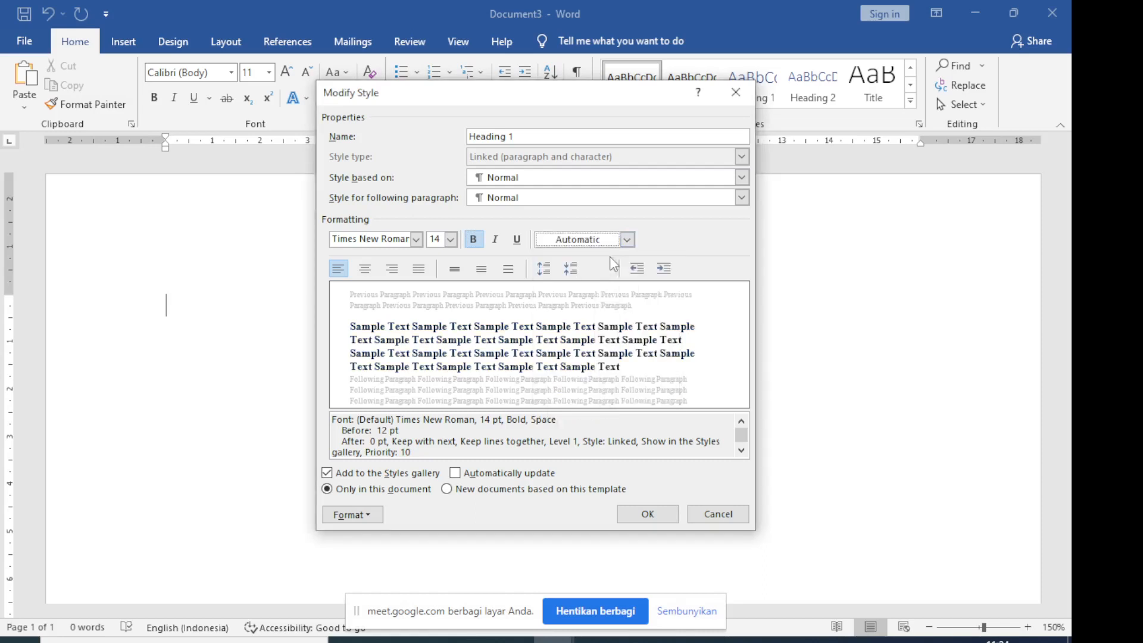
pyautogui.click(416, 240)
pyautogui.click(423, 296)
pyautogui.click(450, 240)
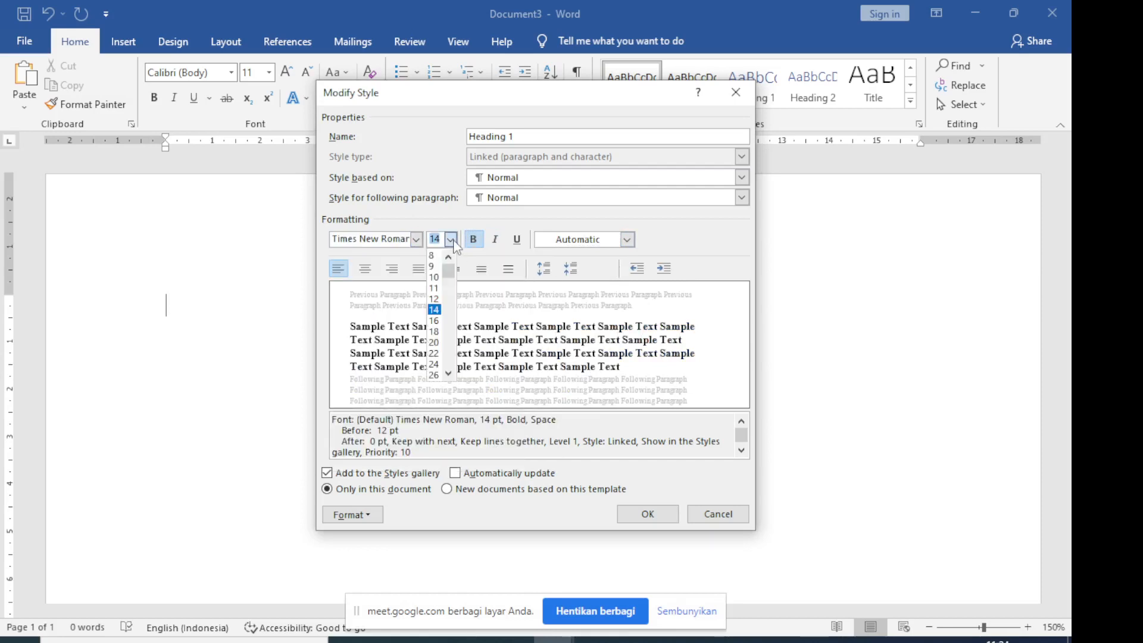
pyautogui.click(434, 308)
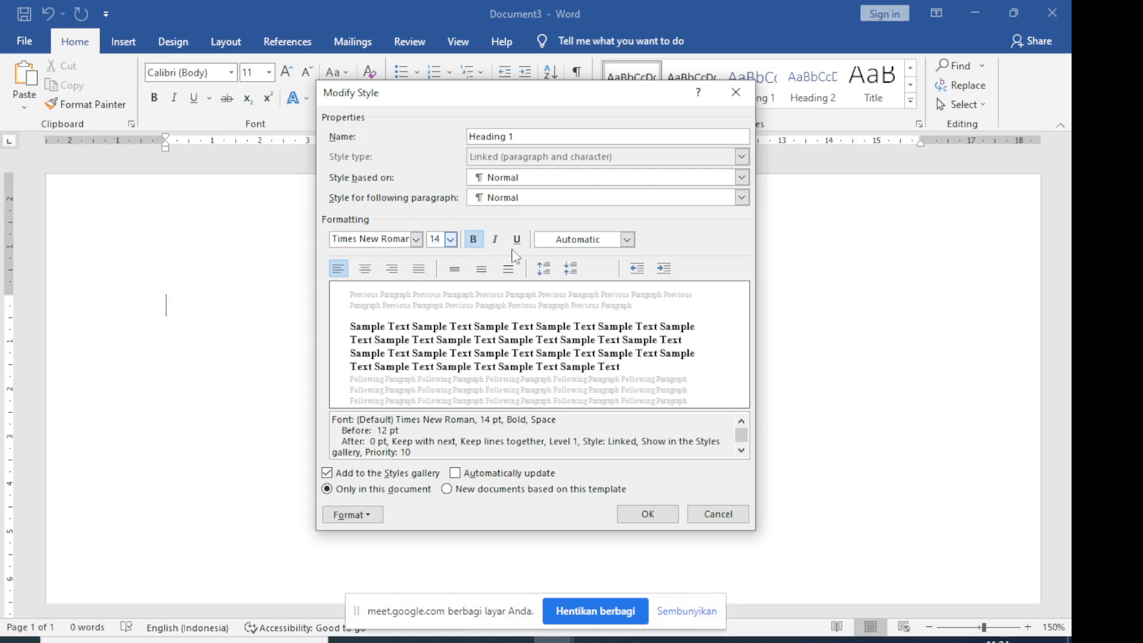
pyautogui.click(627, 240)
pyautogui.click(584, 257)
# Center the text of the Heading 1 style and confirm the style changes
pyautogui.click(368, 271)
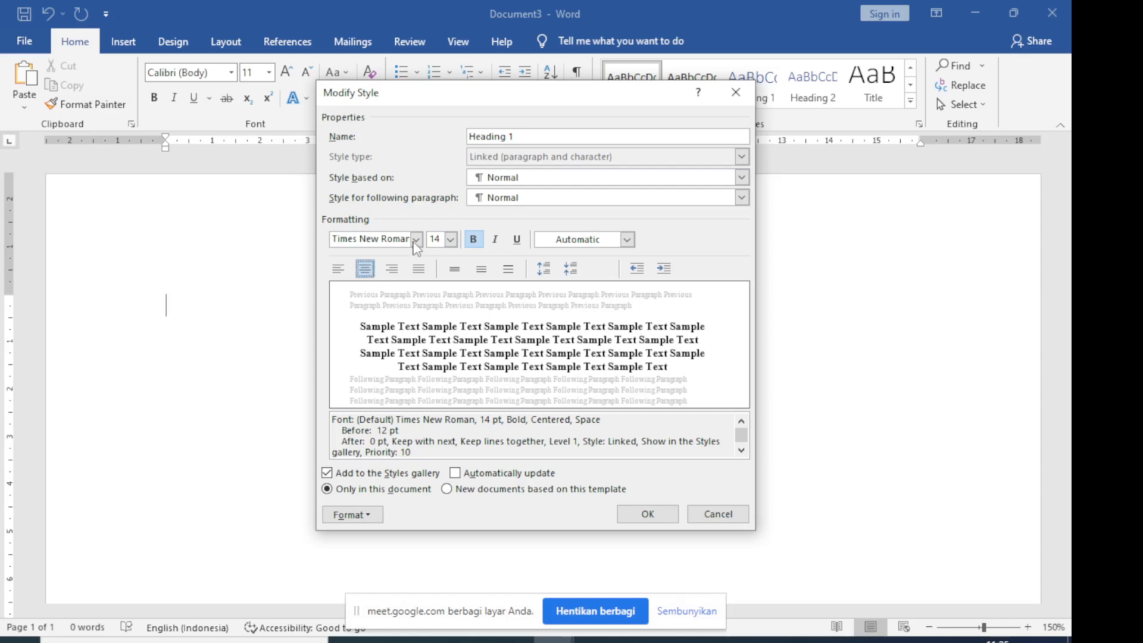
pyautogui.click(450, 244)
pyautogui.click(450, 244)
pyautogui.click(578, 244)
pyautogui.click(578, 246)
pyautogui.click(638, 515)
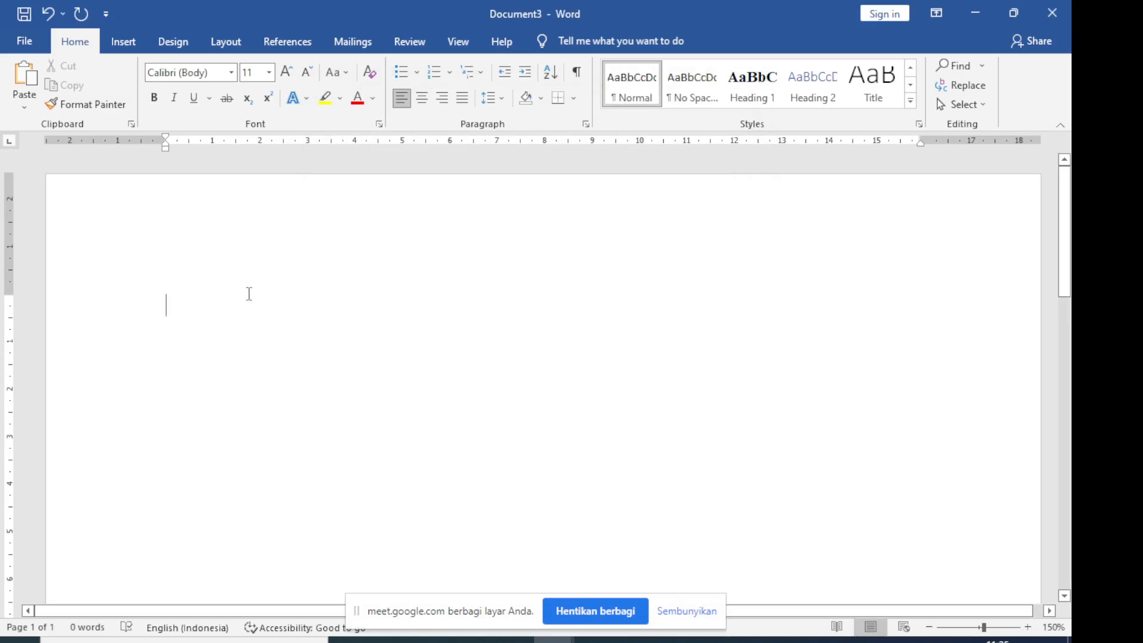
# Write the chapter title "Bab 1" with "Pendahuluan" on the line below in Heading 1 style, and start a new paragraph
pyautogui.click(754, 100)
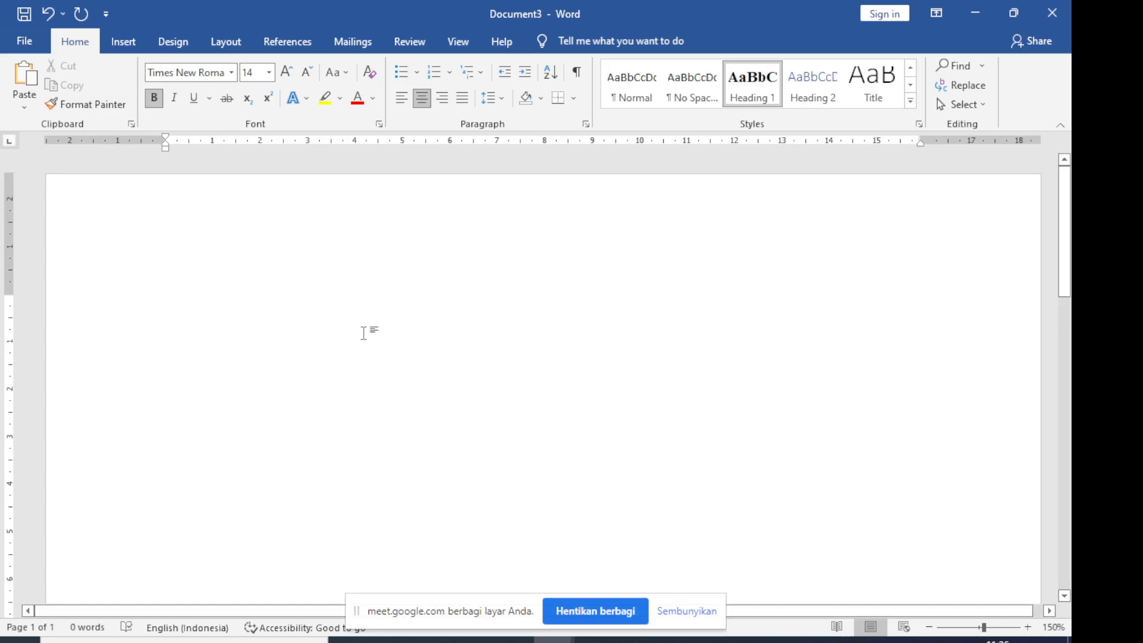
pyautogui.write('Bab')
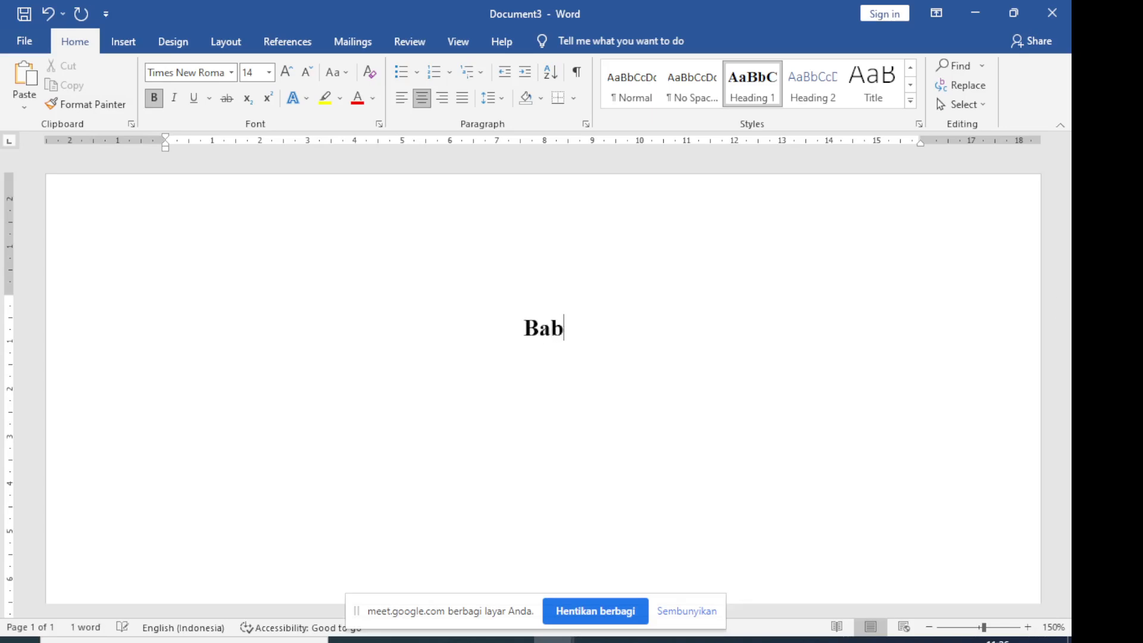
pyautogui.write(' 1')
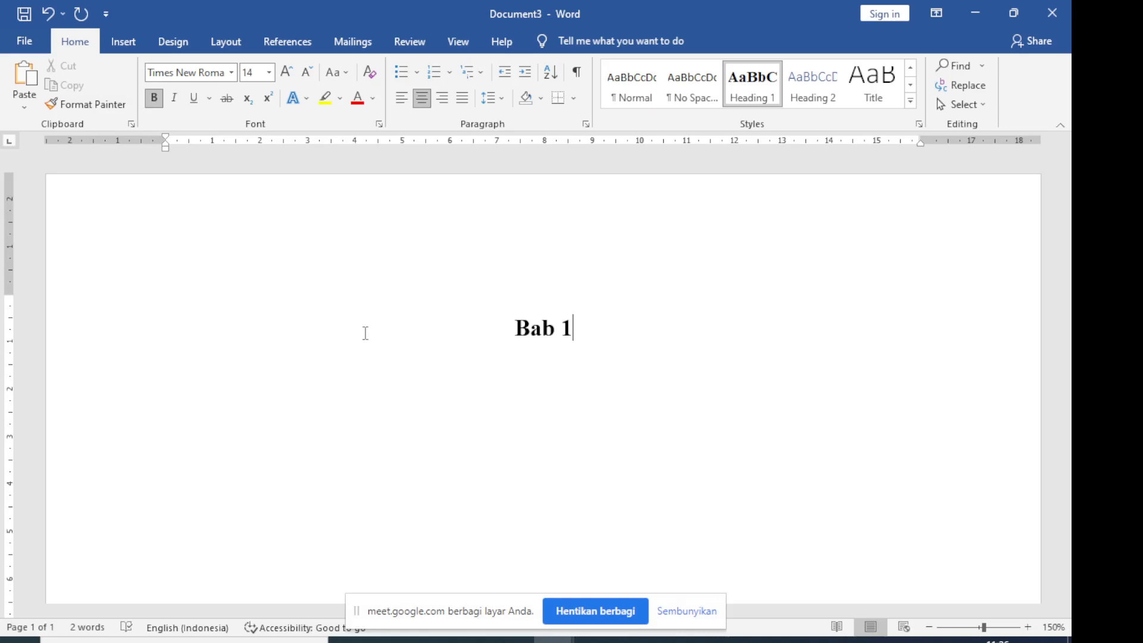
pyautogui.press('Return')
pyautogui.write('Pendahuluan')
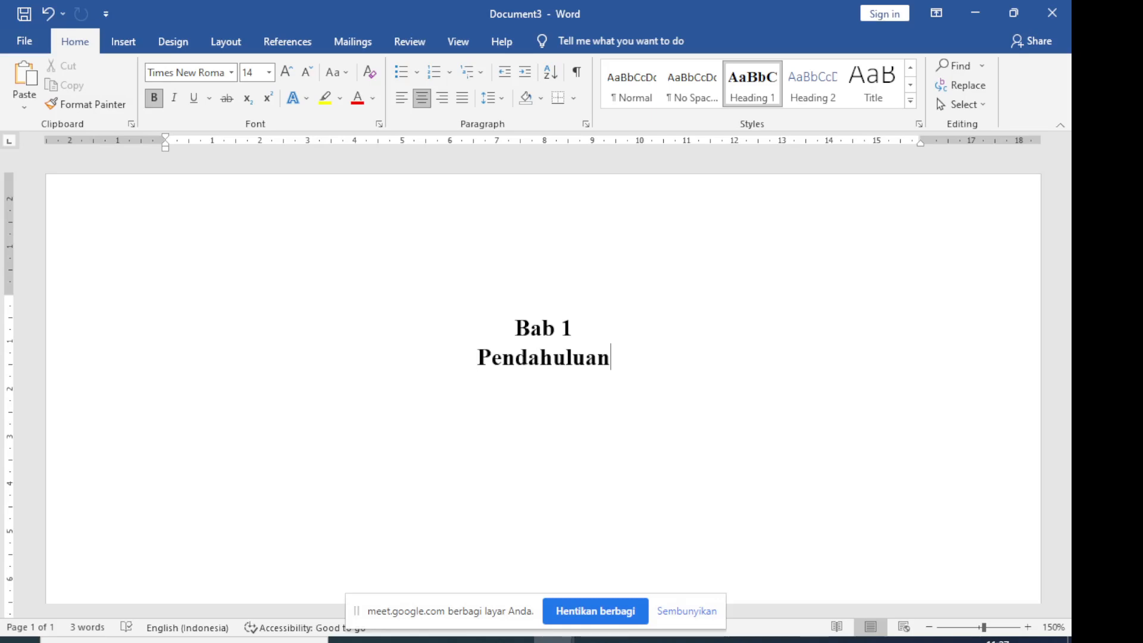
pyautogui.press('Return')
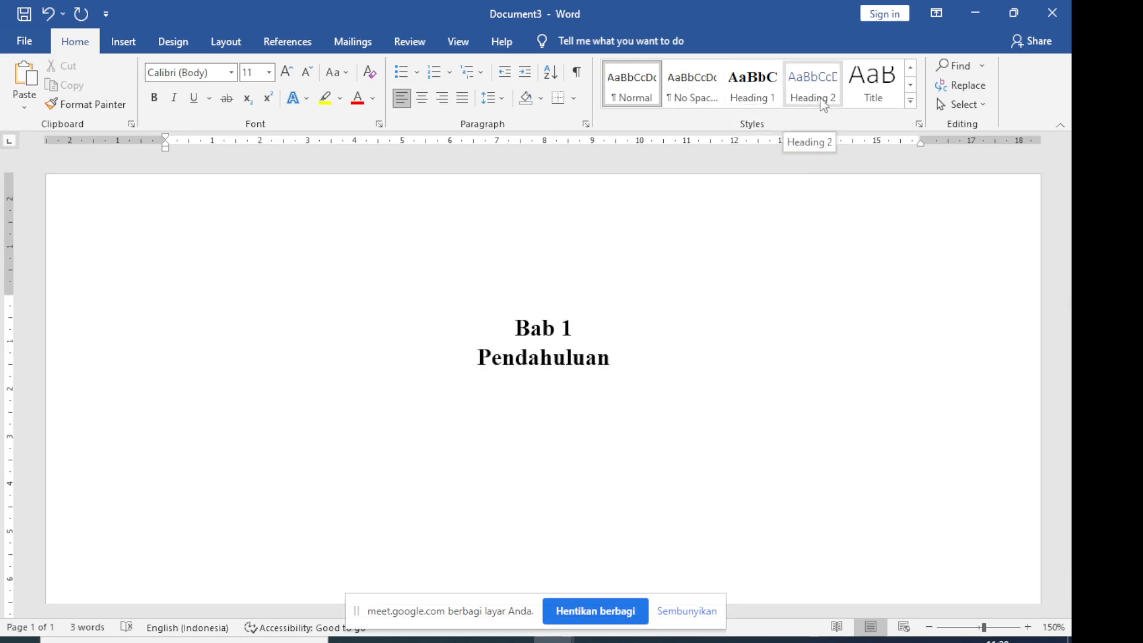
pyautogui.rightClick(803, 89)
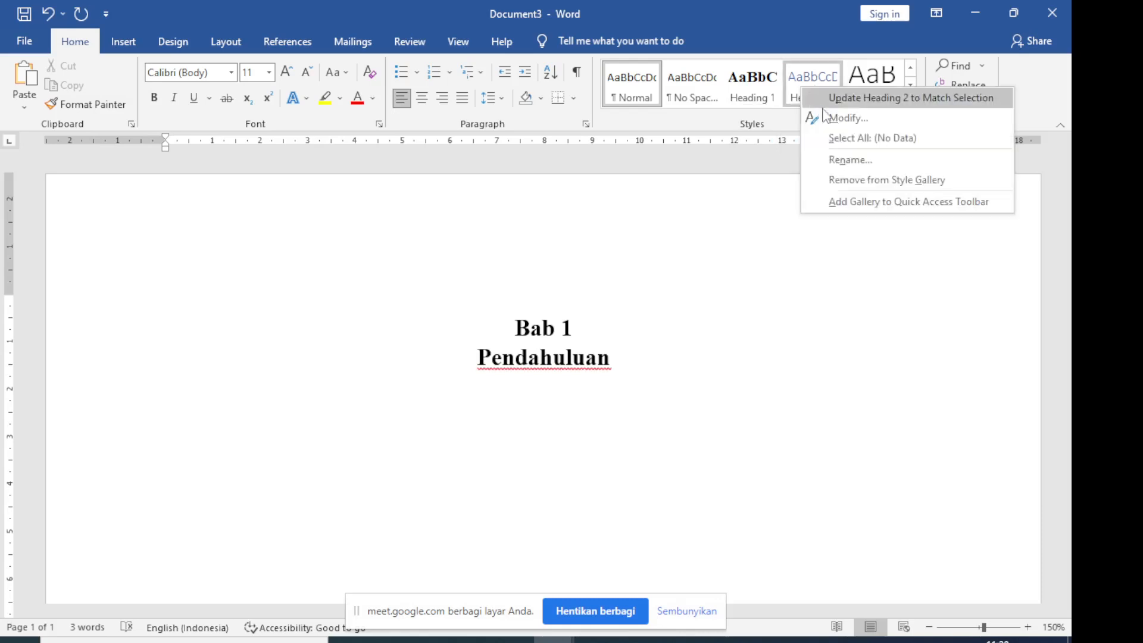
pyautogui.press('Escape')
pyautogui.hotkey('alt', 'q')
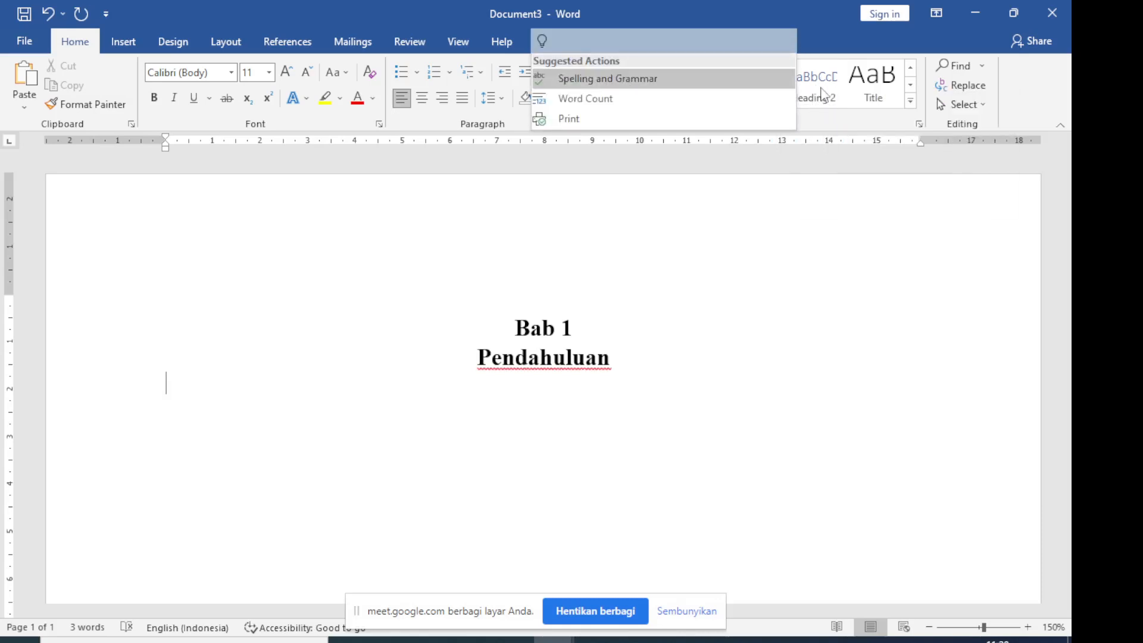
pyautogui.press('Escape')
# Modify the Heading 2 style to Times New Roman, 12 pt, bold, automatic font color and left alignment
pyautogui.rightClick(823, 92)
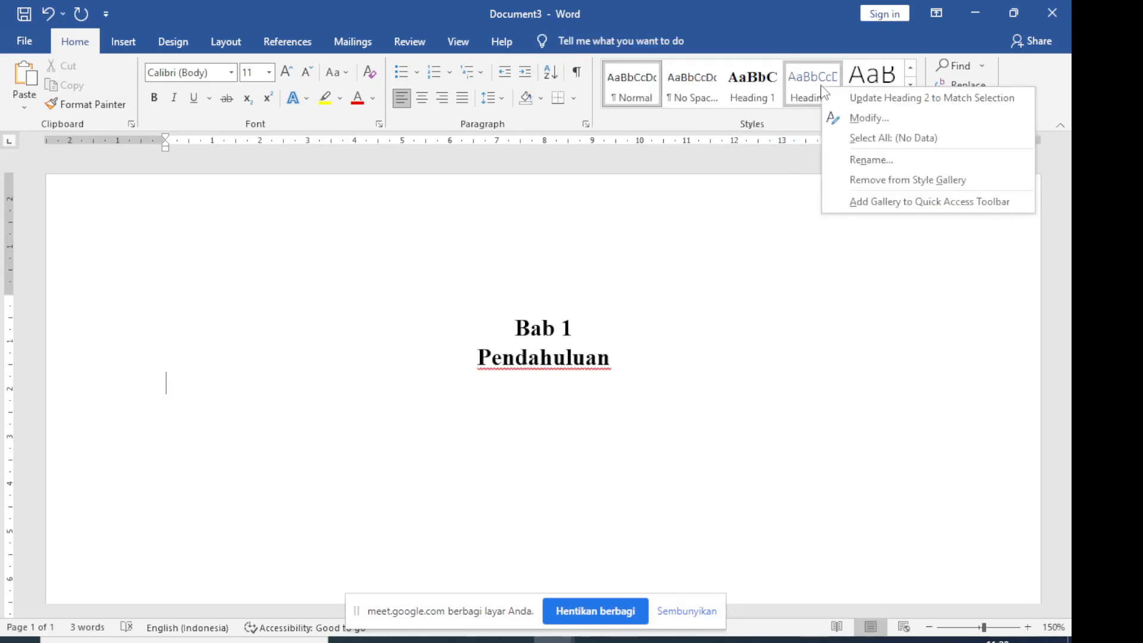
pyautogui.click(862, 117)
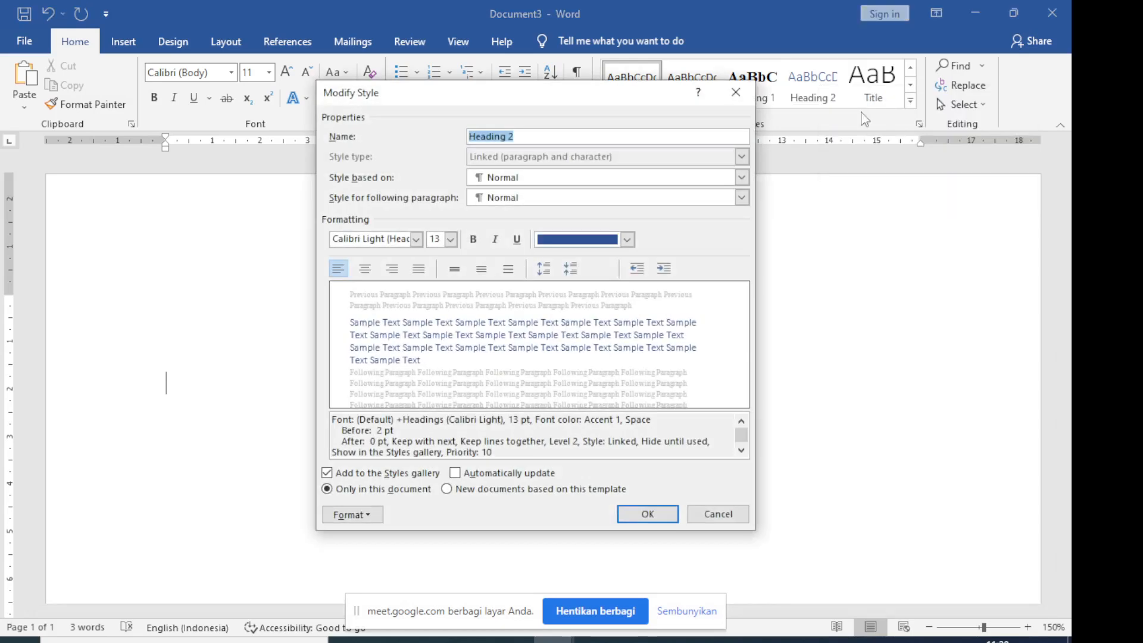
pyautogui.click(421, 240)
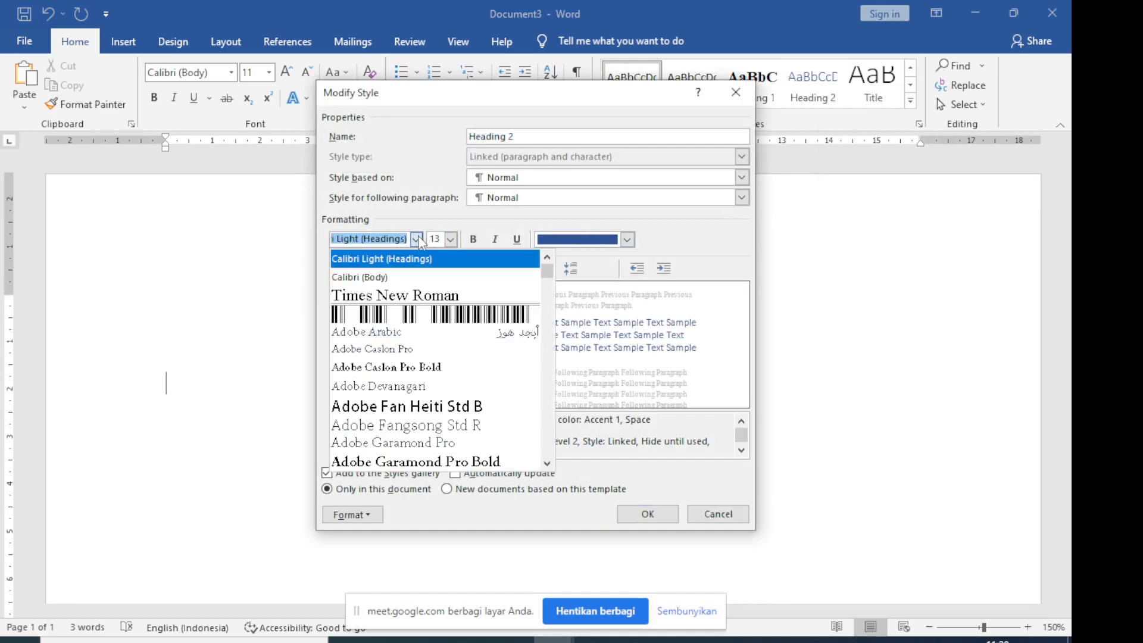
pyautogui.click(437, 290)
pyautogui.click(451, 240)
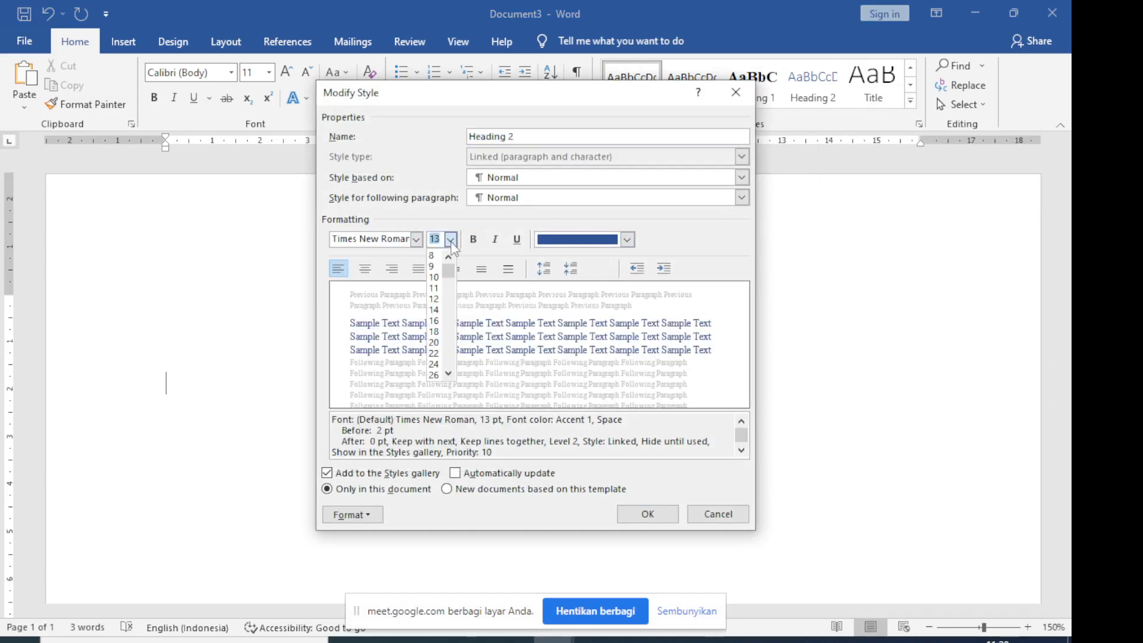
pyautogui.click(436, 300)
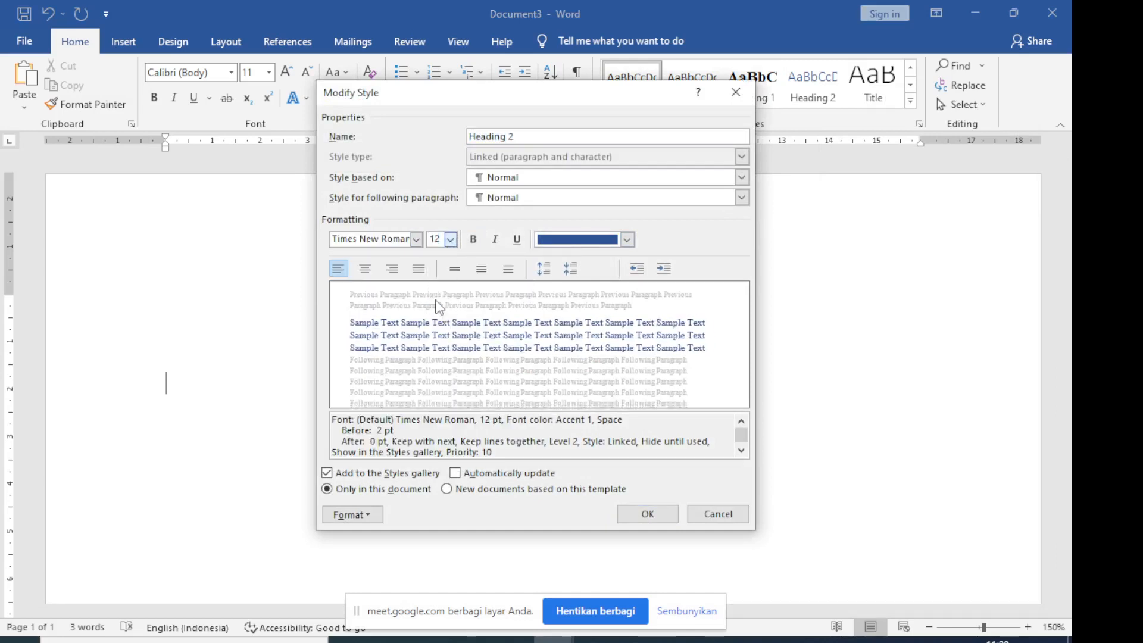
pyautogui.click(475, 242)
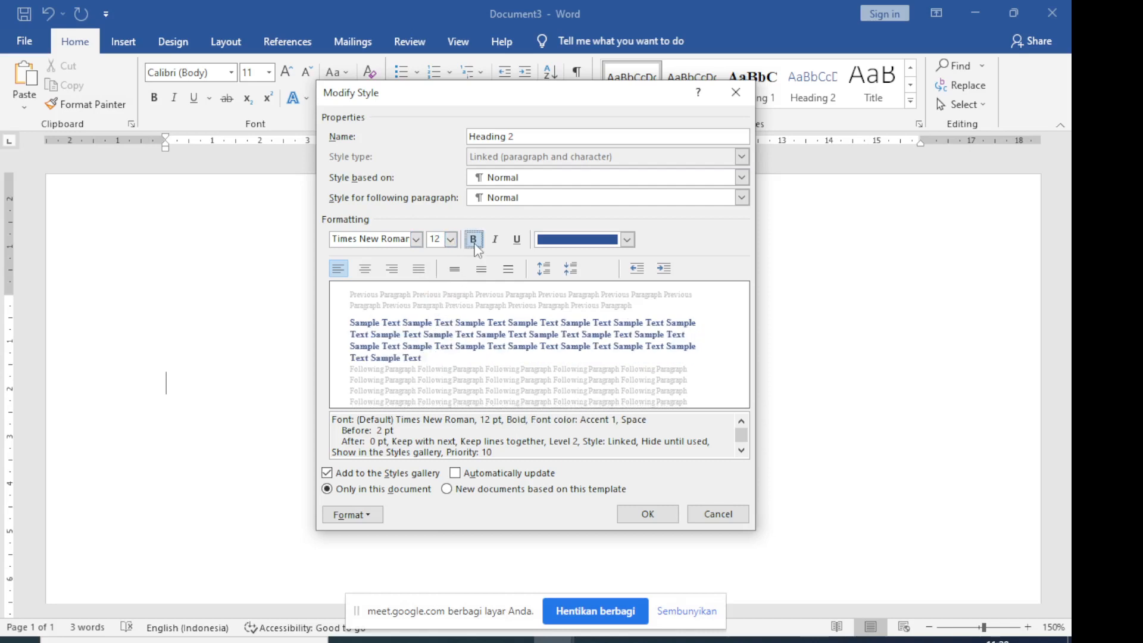
pyautogui.click(627, 240)
pyautogui.click(588, 251)
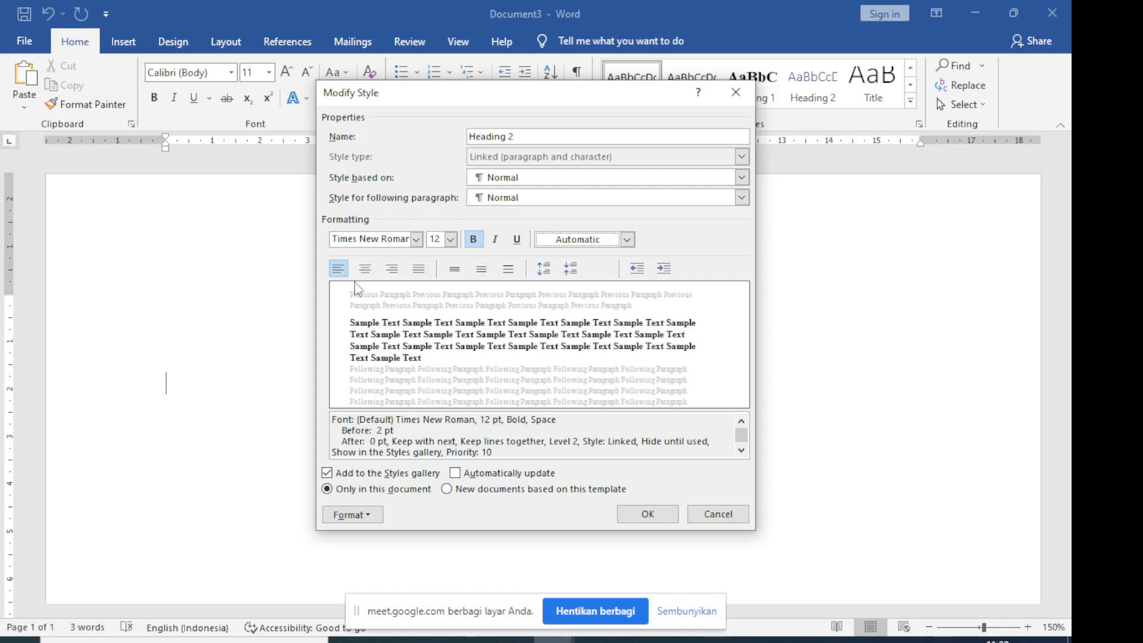
pyautogui.click(338, 271)
pyautogui.click(648, 514)
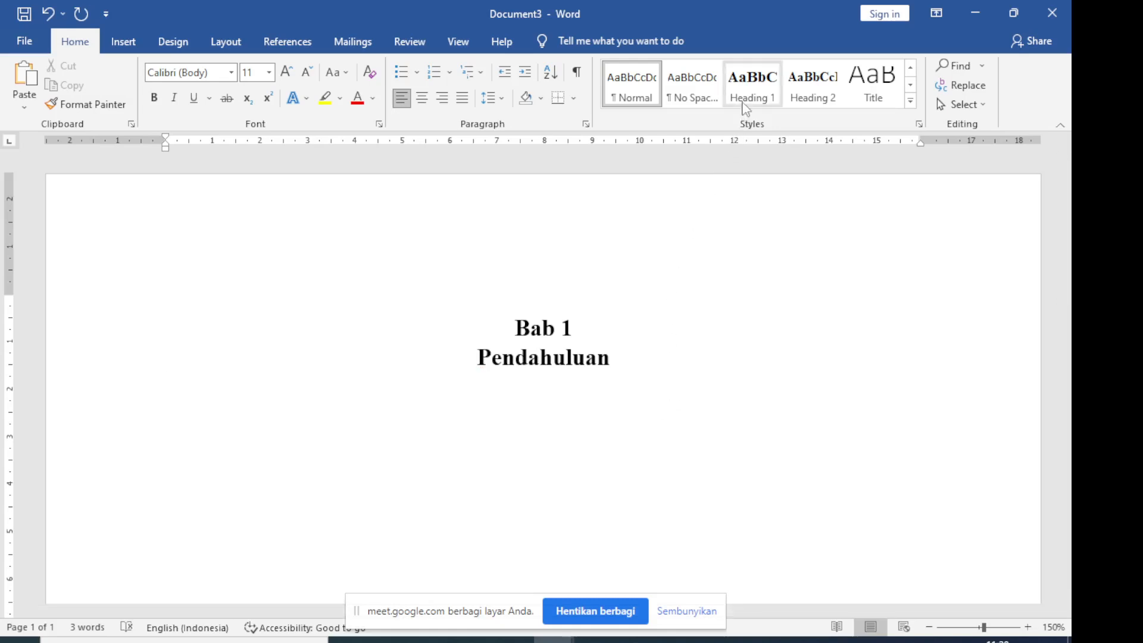
# Apply Heading 2 to the empty line below "Pendahuluan" and number it with the 1., 1.1., 1.1.1. multilevel list
pyautogui.click(805, 91)
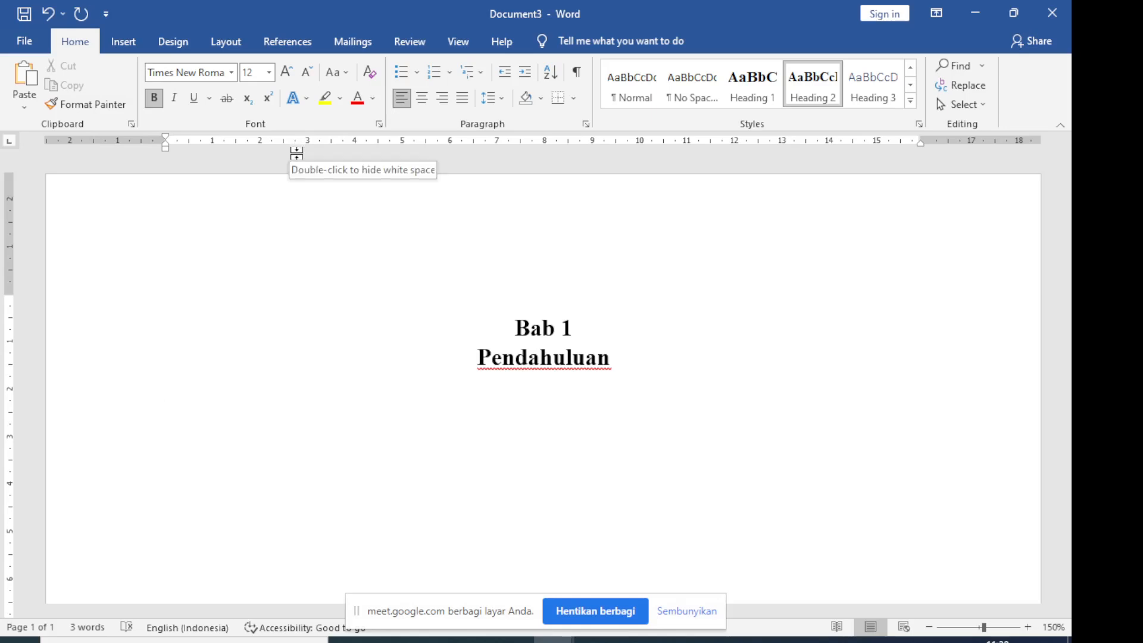
pyautogui.click(453, 75)
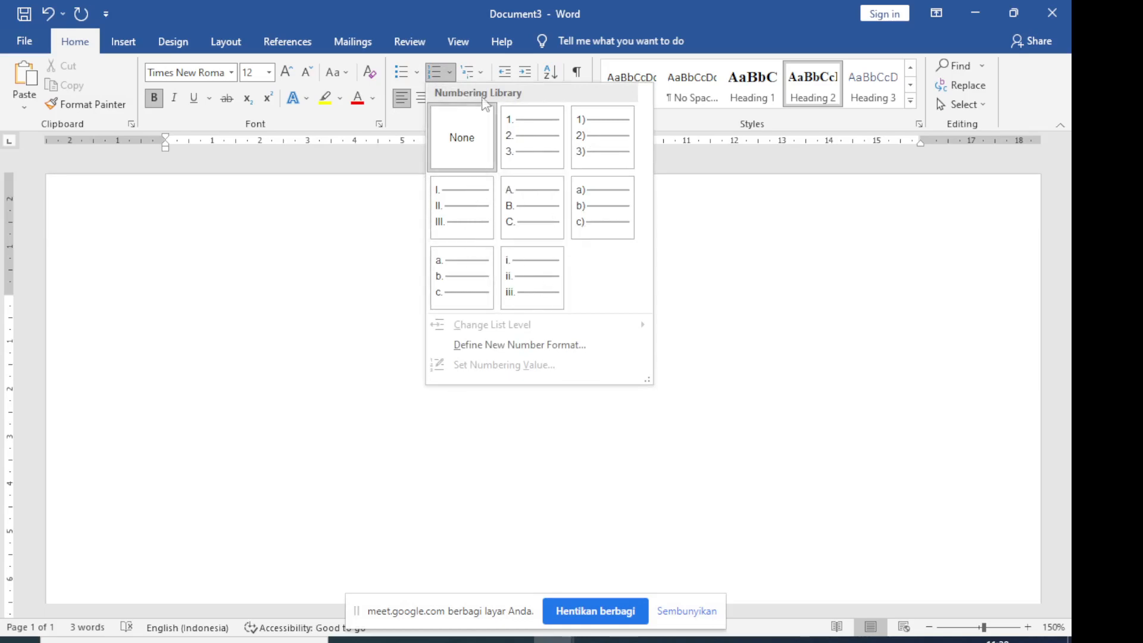
pyautogui.click(481, 72)
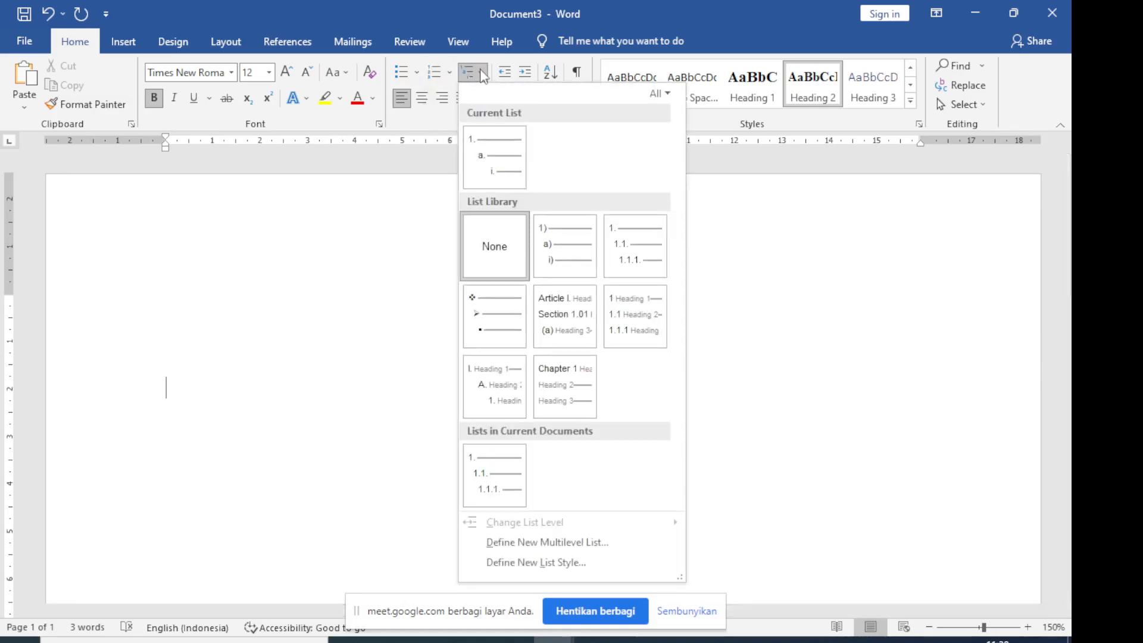
pyautogui.click(72, 37)
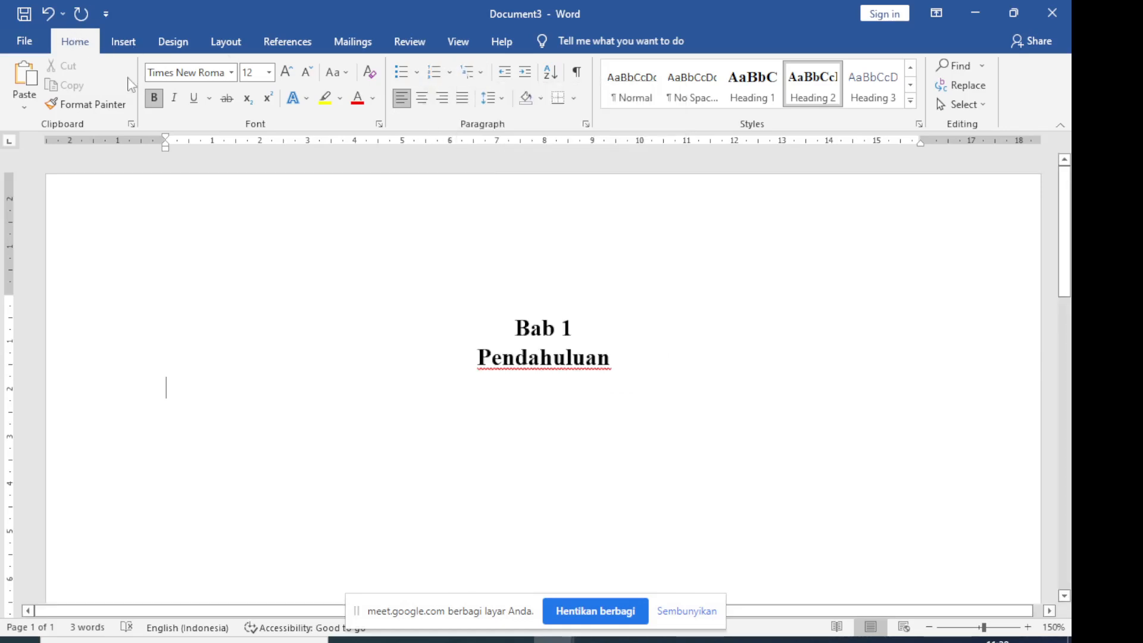
pyautogui.click(481, 72)
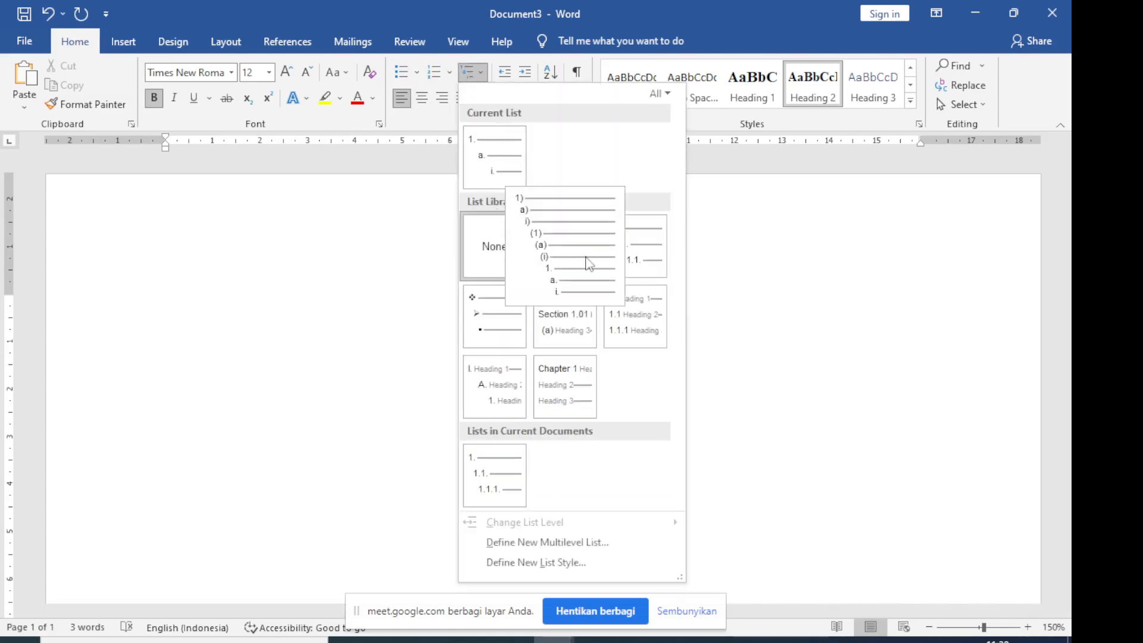
pyautogui.moveTo(632, 265)
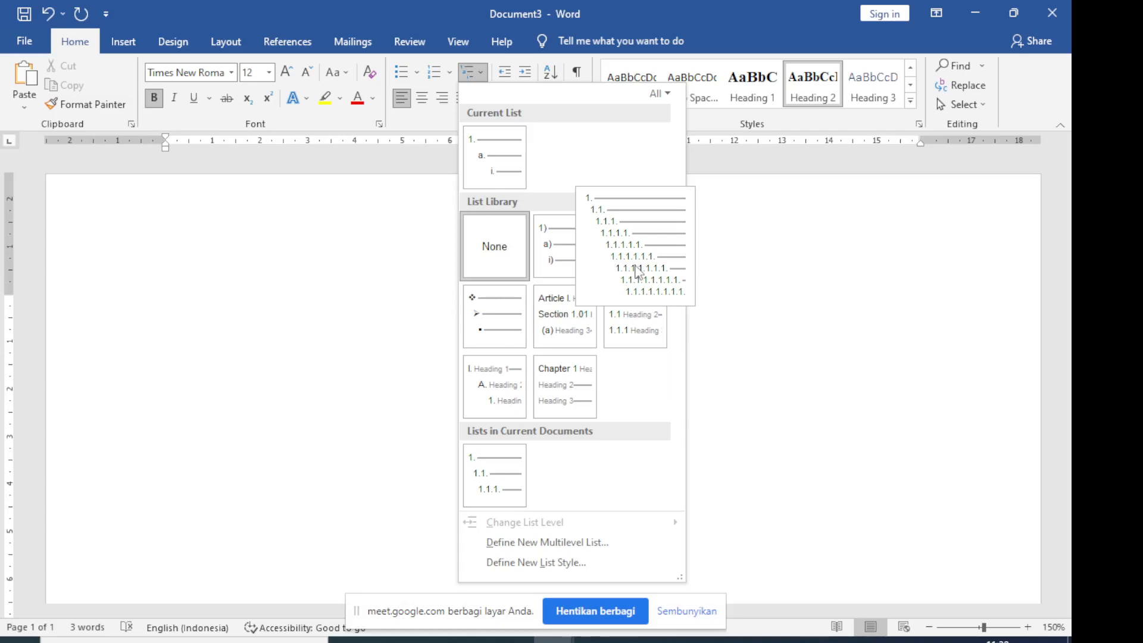
pyautogui.click(637, 270)
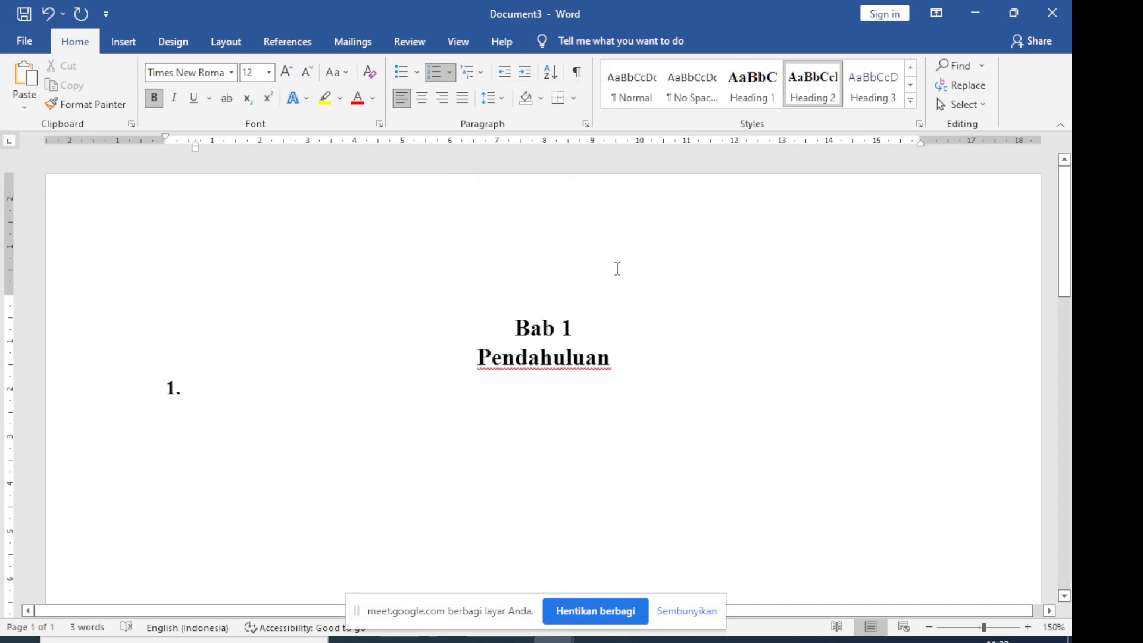
pyautogui.click(554, 640)
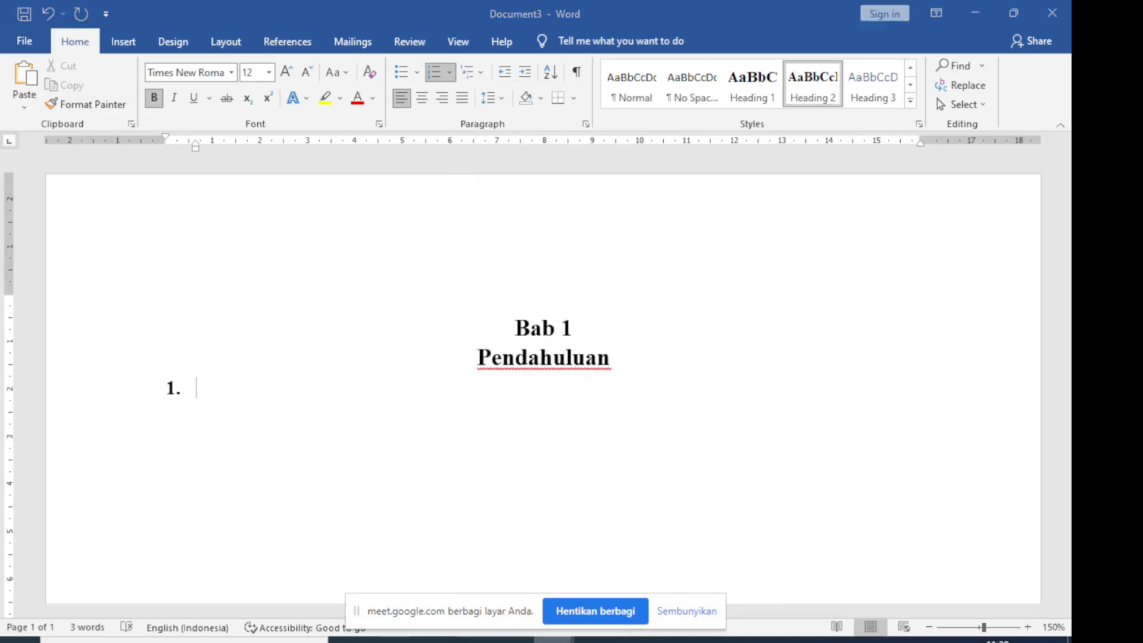
# Following Document2's table of contents, change the numbered line below "Pendahuluan" to list level 1.1. and write "Latar Belakang" in it
pyautogui.click(461, 563)
pyautogui.scroll(5, 197, 441)
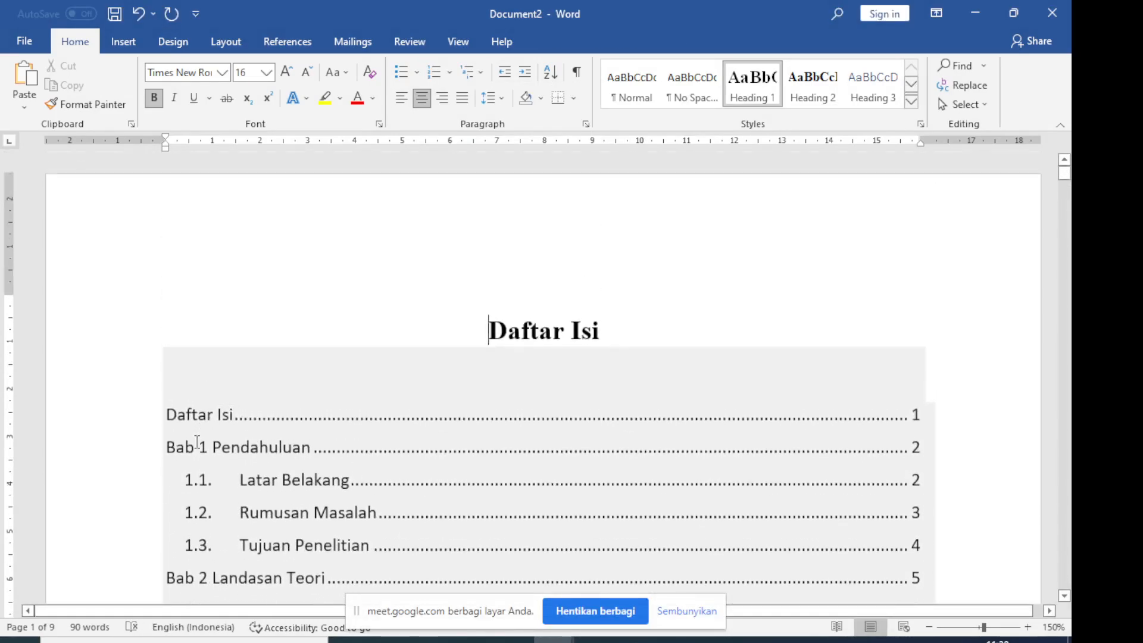
pyautogui.scroll(-1, 197, 442)
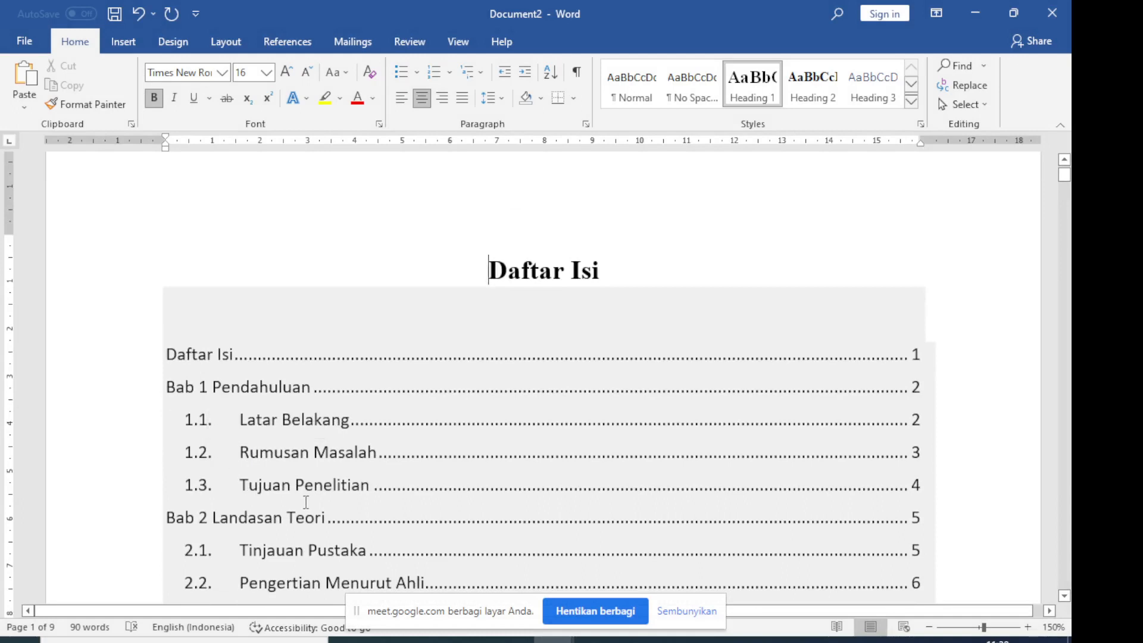
pyautogui.hotkey('alt', 'Tab')
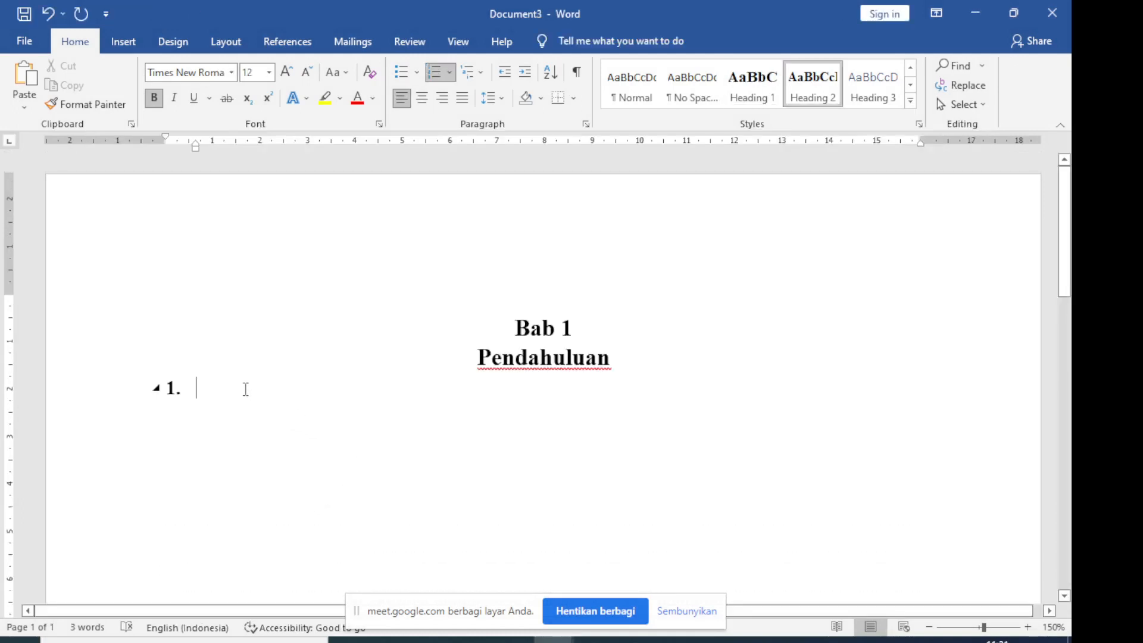
pyautogui.click(474, 72)
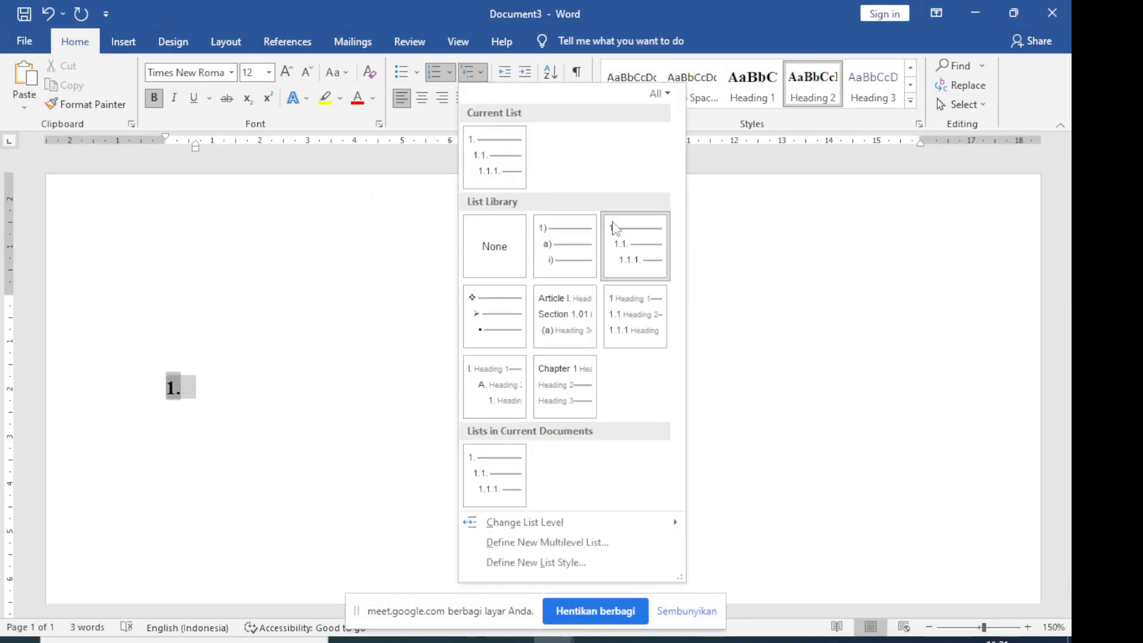
pyautogui.moveTo(624, 237)
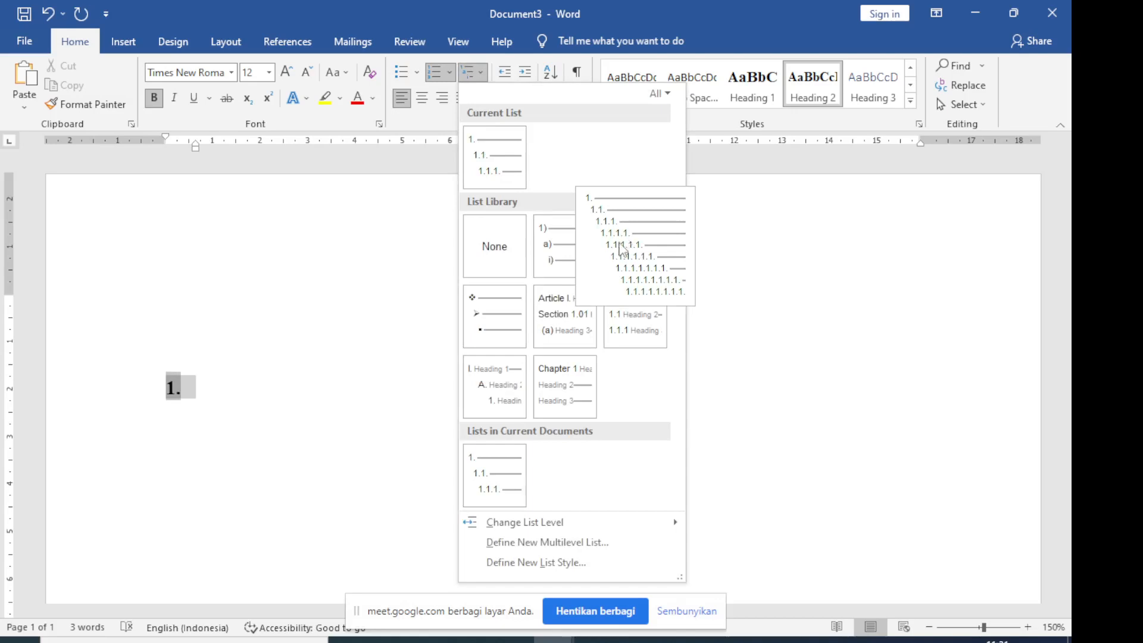
pyautogui.moveTo(551, 528)
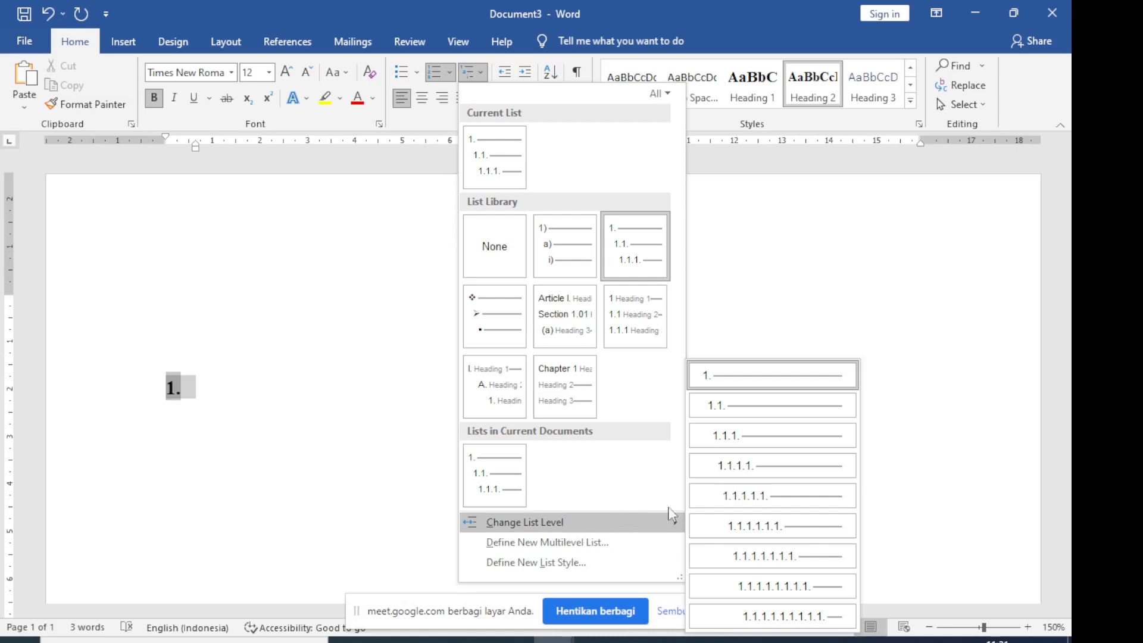
pyautogui.click(747, 412)
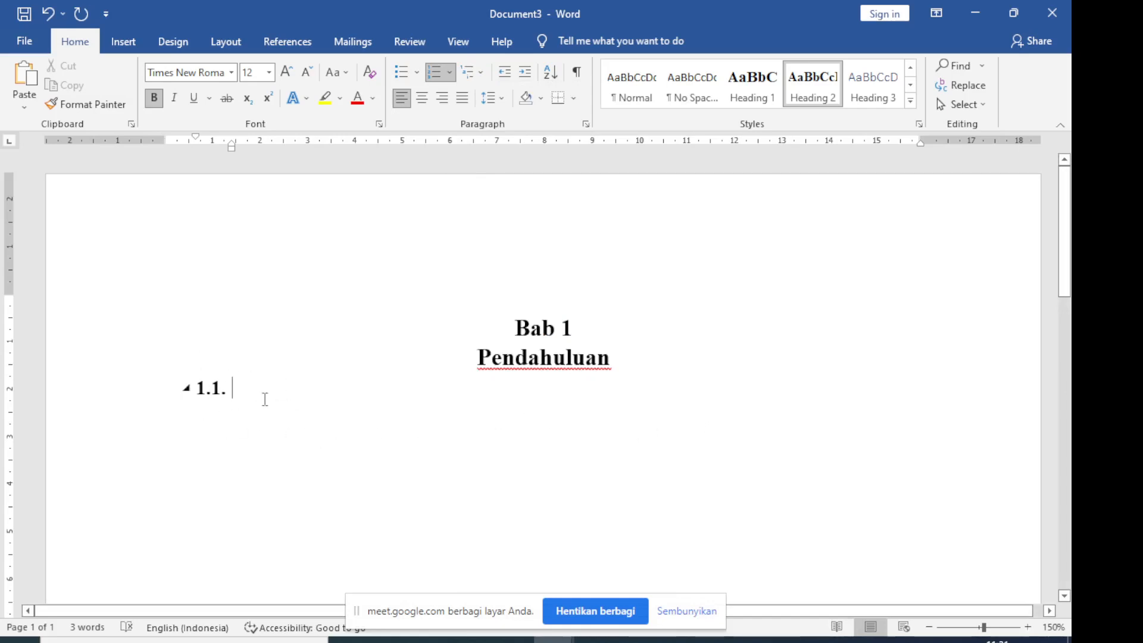
pyautogui.write('Lat')
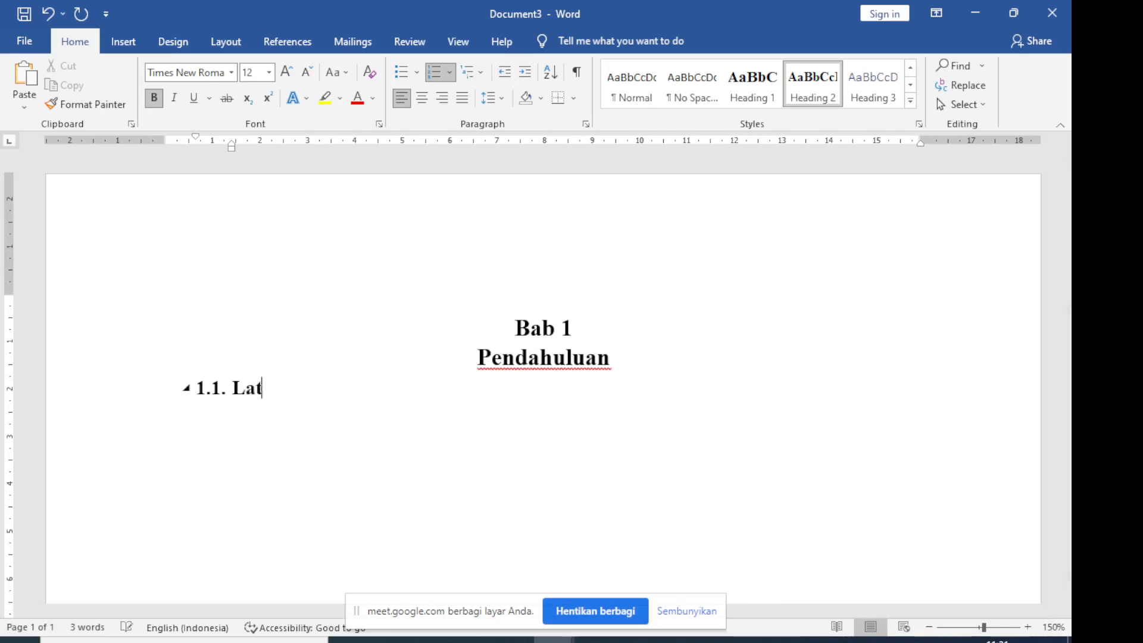
pyautogui.write('ar Belakang')
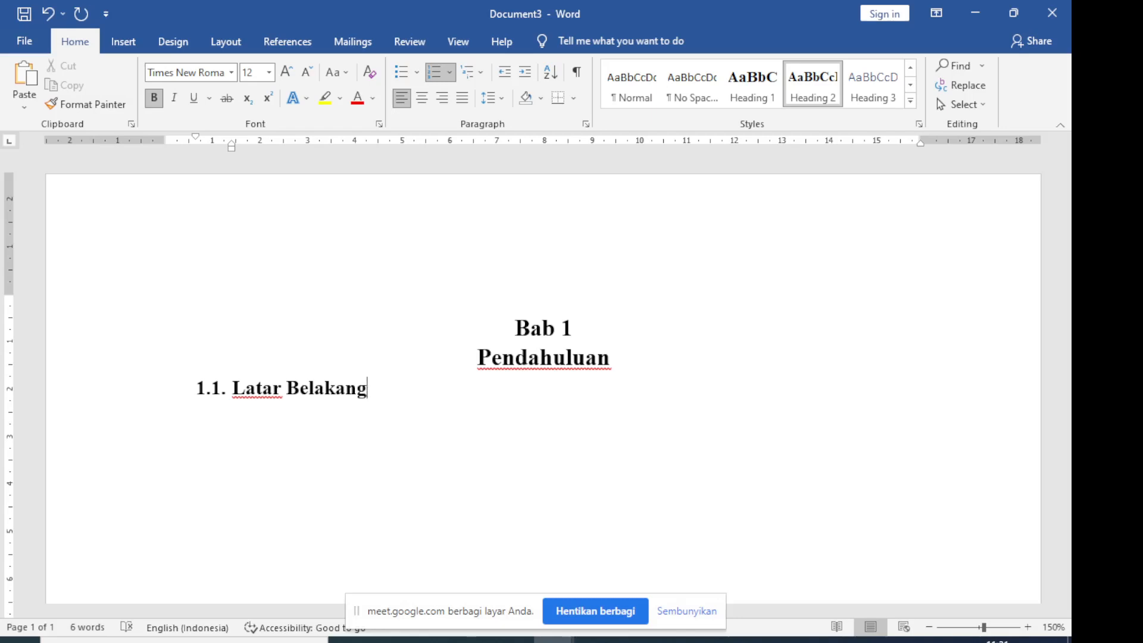
pyautogui.hotkey('alt', 'Tab')
pyautogui.press('Return')
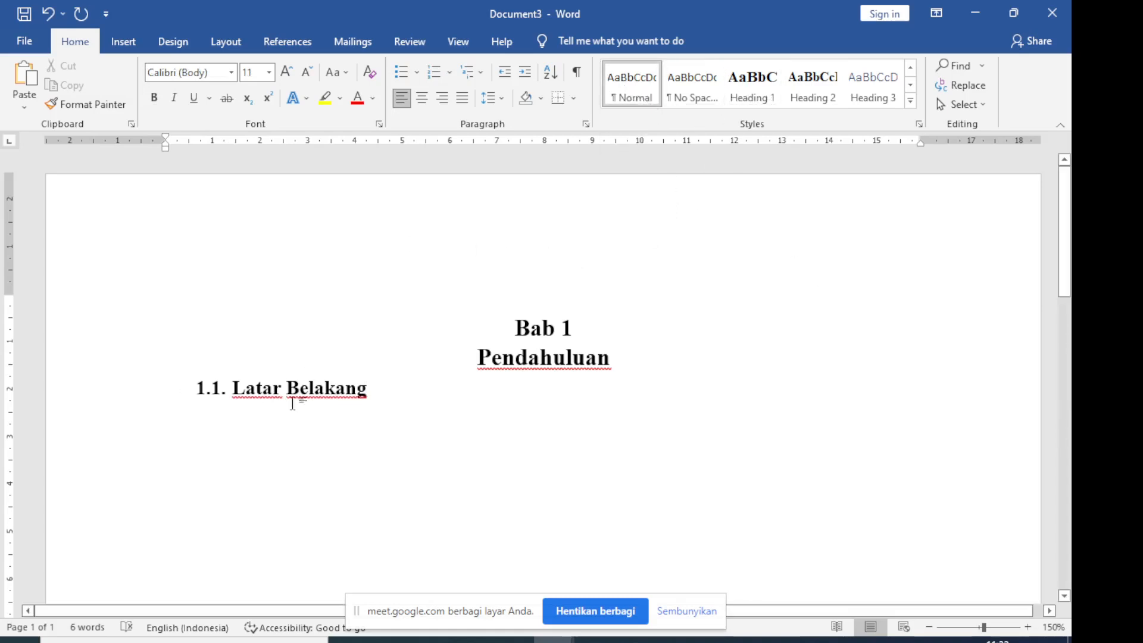
pyautogui.hotkey('ctrl', 'z')
pyautogui.hotkey('ctrl', 'z')
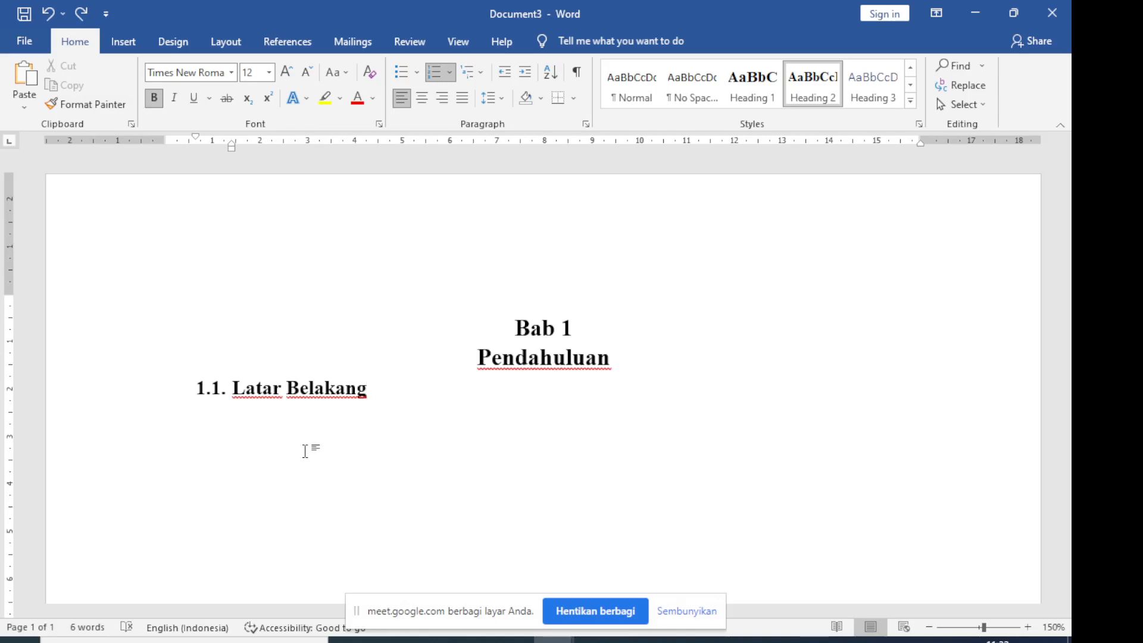
# Try to reach a second page by adding empty paragraphs below the "Latar Belakang" subheading
pyautogui.press('Return')
pyautogui.press('Return')
pyautogui.press('Return')
pyautogui.press('Return')
pyautogui.press('Return')
pyautogui.press('Return')
pyautogui.press('Return')
pyautogui.press('Return')
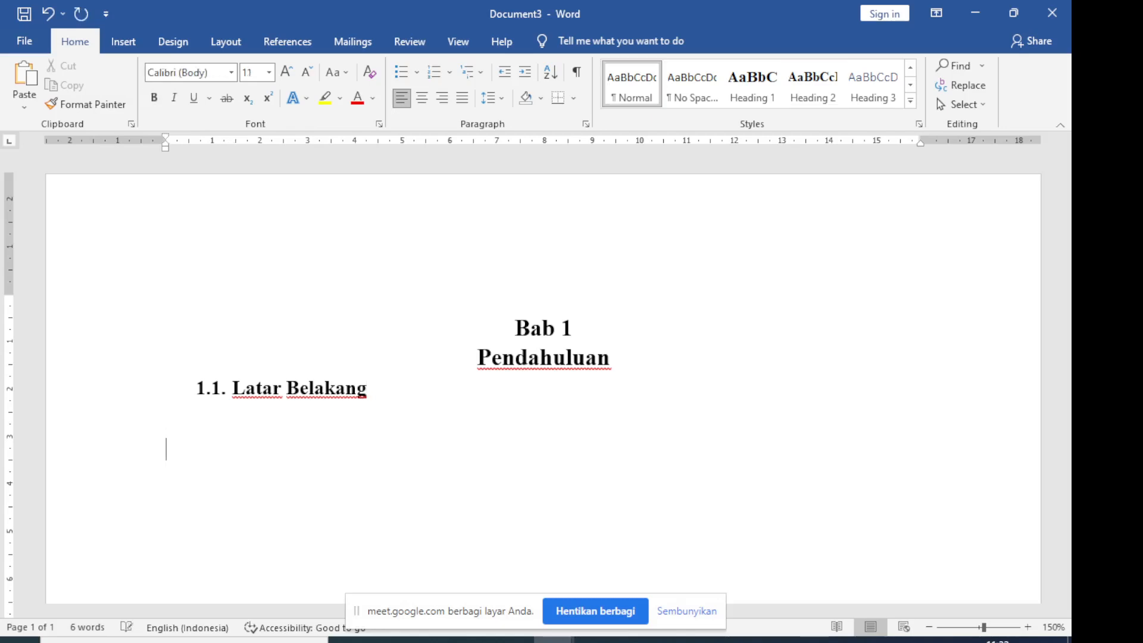
pyautogui.press('Return')
pyautogui.press('Return')
pyautogui.press('Return')
pyautogui.press('Return')
pyautogui.press('Return')
pyautogui.press('Return')
pyautogui.press('Return')
pyautogui.press('Return')
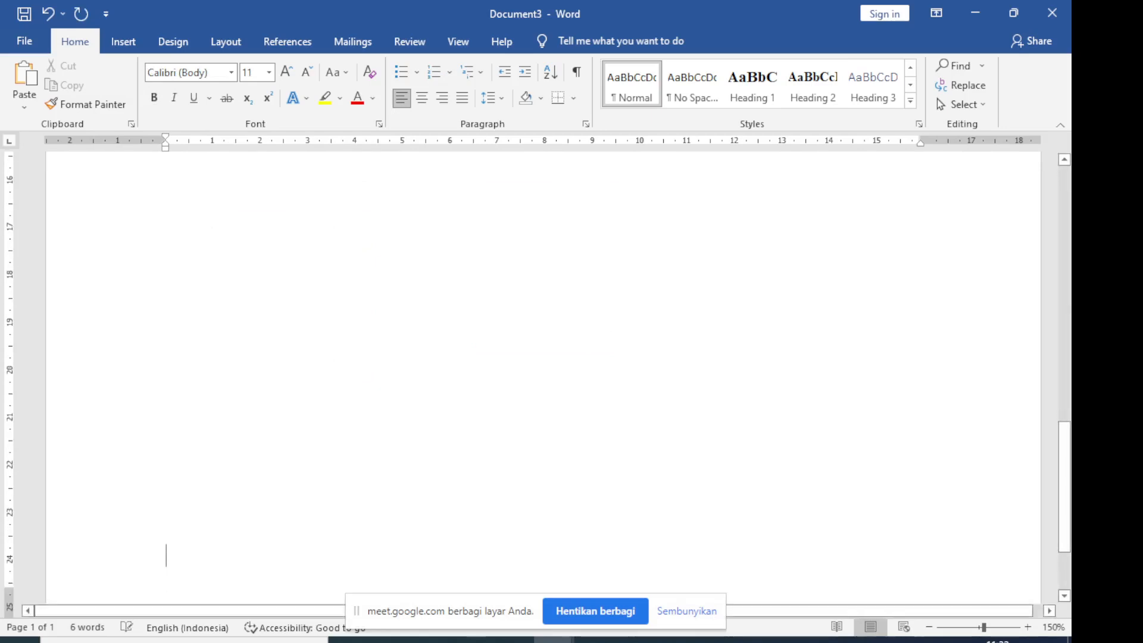
pyautogui.scroll(3, 316, 507)
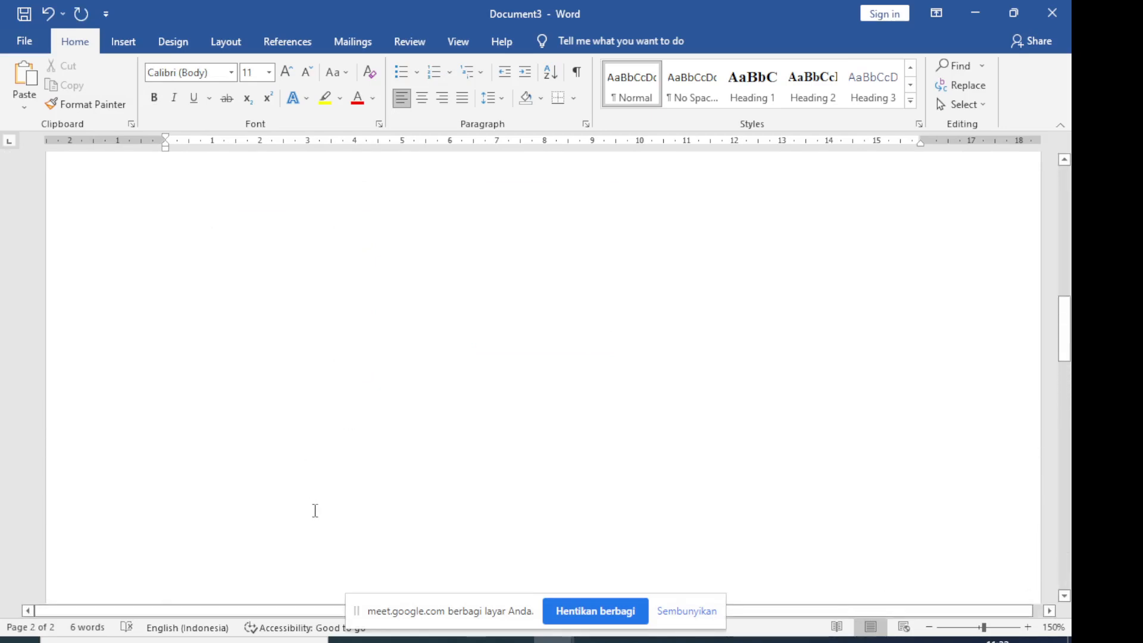
pyautogui.scroll(5, 323, 499)
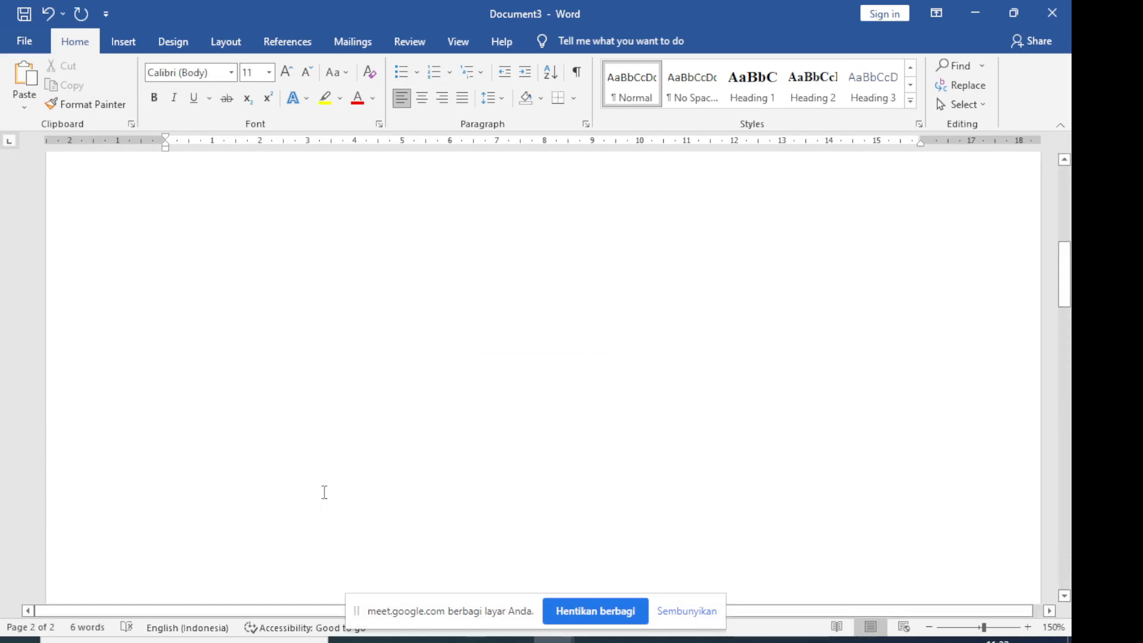
pyautogui.click(382, 326)
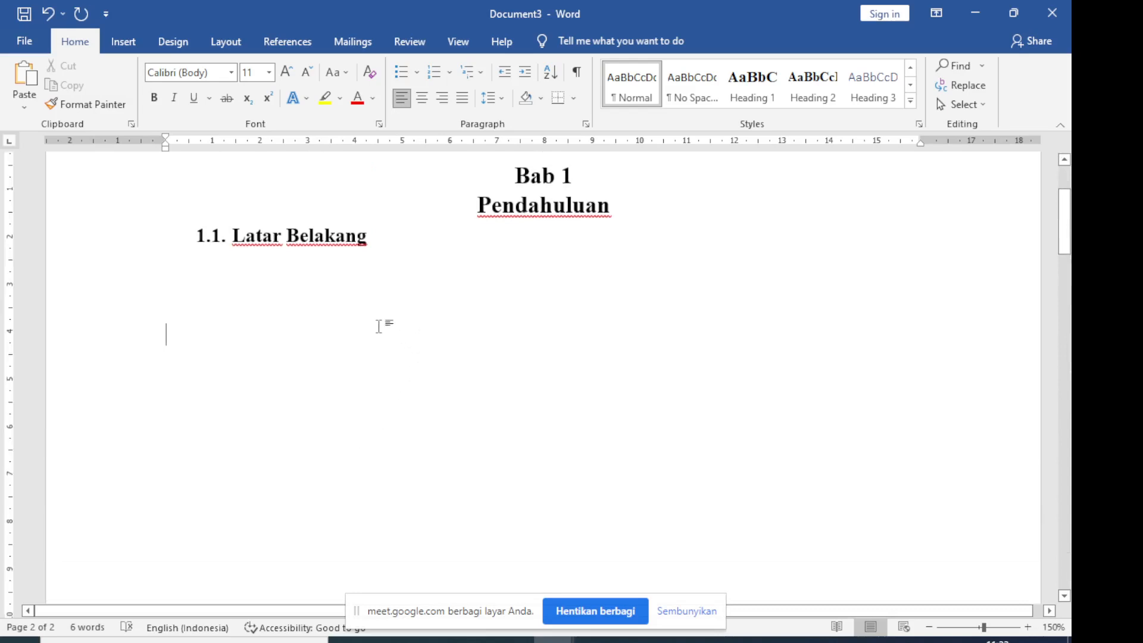
pyautogui.scroll(-5, 355, 376)
pyautogui.scroll(-5, 340, 443)
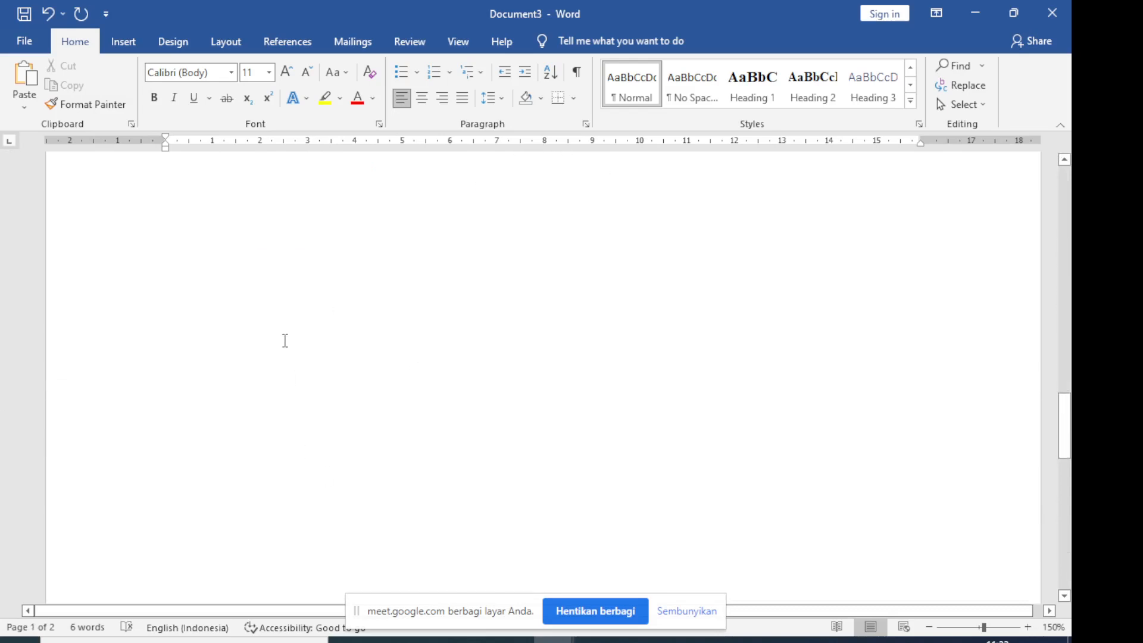
pyautogui.scroll(10, 295, 365)
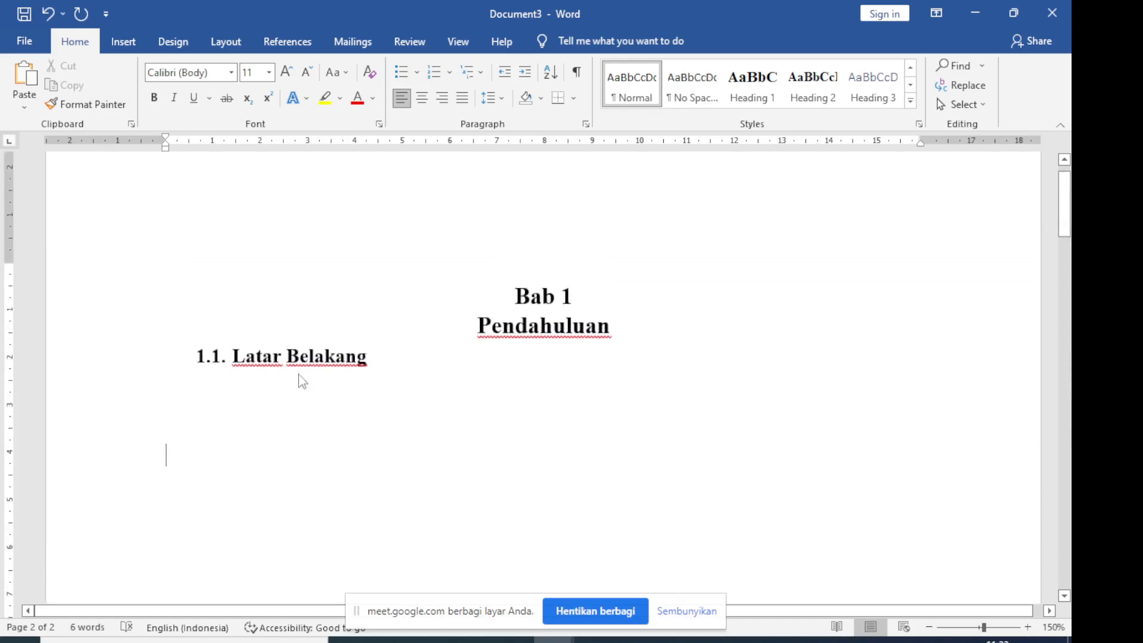
# Undo all the empty paragraphs added below the "Latar Belakang" subheading
pyautogui.hotkey('ctrl', 'z')
pyautogui.hotkey('ctrl', 'z')
pyautogui.hotkey('ctrl', 'z')
pyautogui.hotkey('ctrl', 'z')
pyautogui.hotkey('ctrl', 'z')
pyautogui.hotkey('ctrl', 'z')
pyautogui.hotkey('ctrl', 'z')
pyautogui.hotkey('ctrl', 'z')
pyautogui.hotkey('ctrl', 'z')
pyautogui.hotkey('ctrl', 'z')
pyautogui.hotkey('ctrl', 'z')
pyautogui.hotkey('ctrl', 'z')
pyautogui.hotkey('ctrl', 'z')
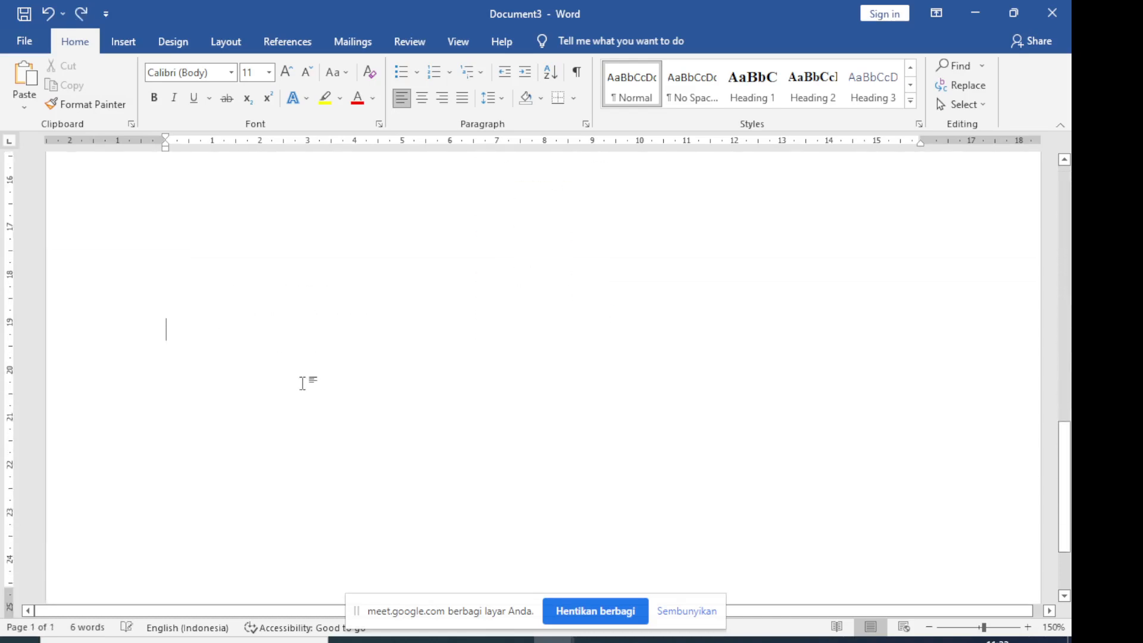
pyautogui.hotkey('ctrl', 'z')
pyautogui.hotkey('ctrl', 'z')
pyautogui.hotkey('ctrl', 'z')
pyautogui.hotkey('ctrl', 'z')
pyautogui.hotkey('ctrl', 'z')
pyautogui.hotkey('ctrl', 'z')
pyautogui.hotkey('ctrl', 'z')
pyautogui.hotkey('ctrl', 'z')
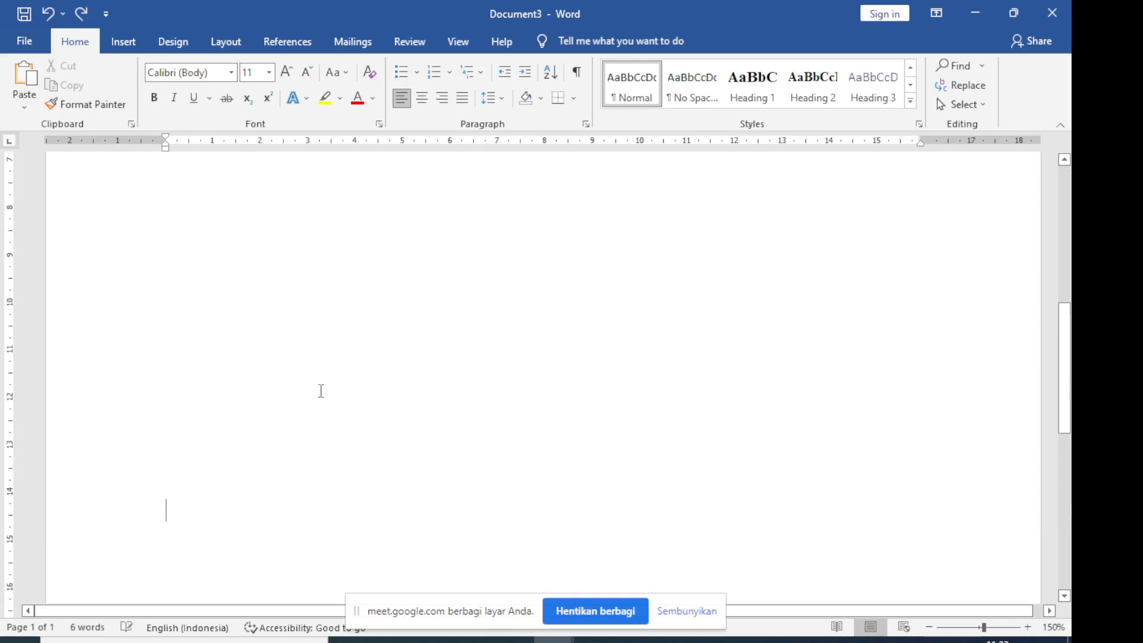
pyautogui.hotkey('ctrl', 'z')
pyautogui.hotkey('ctrl', 'z')
pyautogui.hotkey('ctrl', 'z')
pyautogui.hotkey('ctrl', 'z')
pyautogui.hotkey('ctrl', 'z')
pyautogui.hotkey('ctrl', 'z')
pyautogui.hotkey('ctrl', 'z')
pyautogui.hotkey('ctrl', 'z')
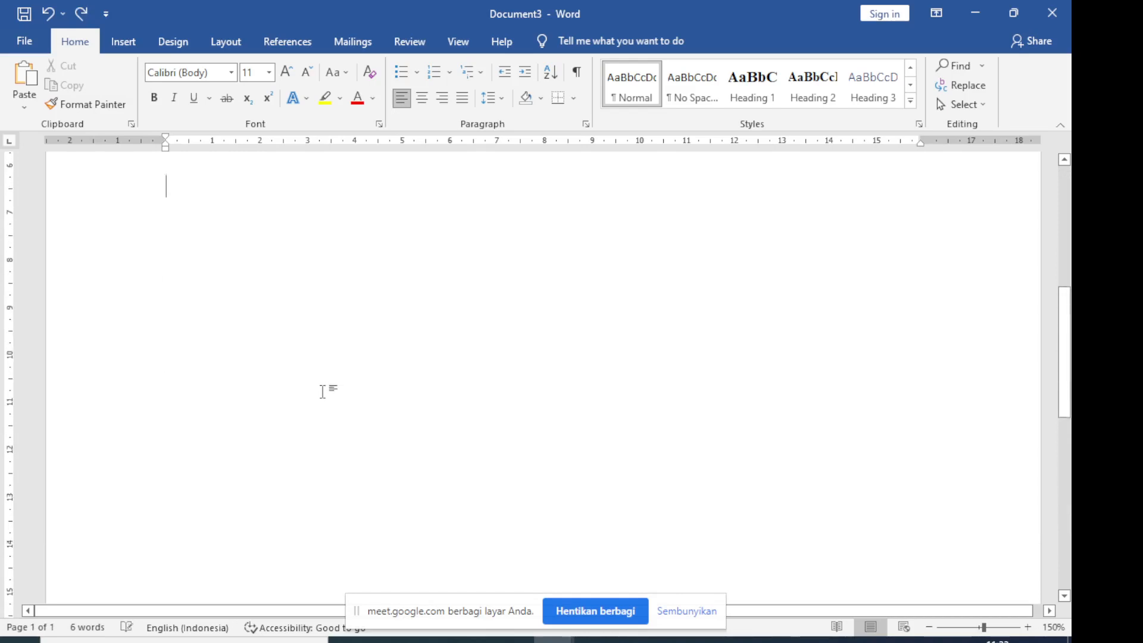
pyautogui.hotkey('ctrl', 'z')
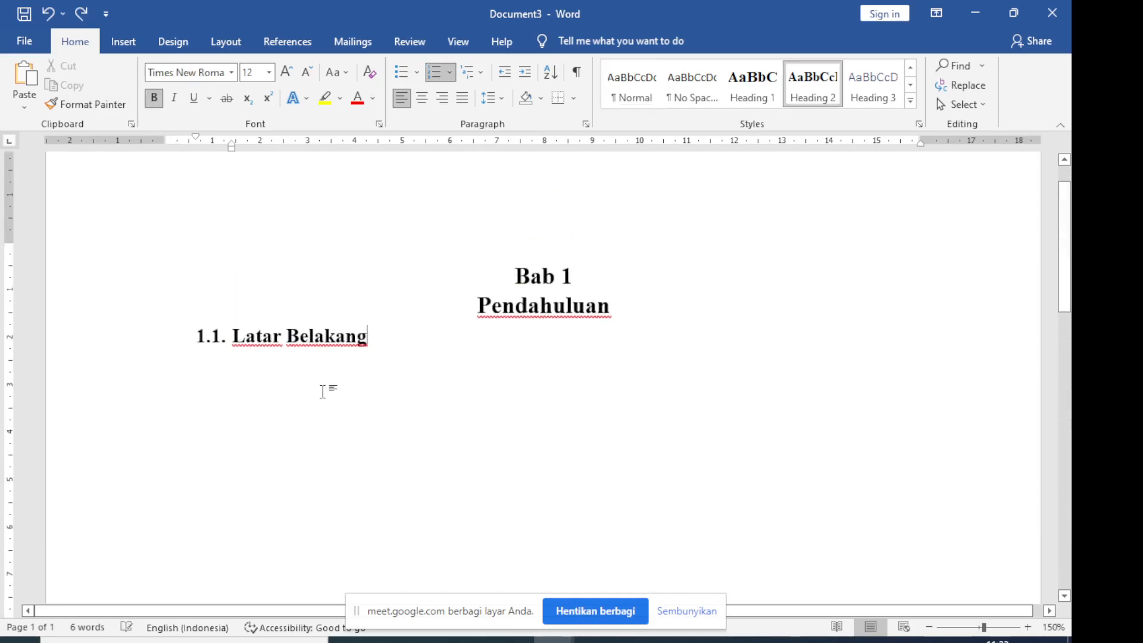
# Insert a blank page after the "Latar Belakang" subheading and place the cursor in the new page's 1.2. line
pyautogui.click(124, 42)
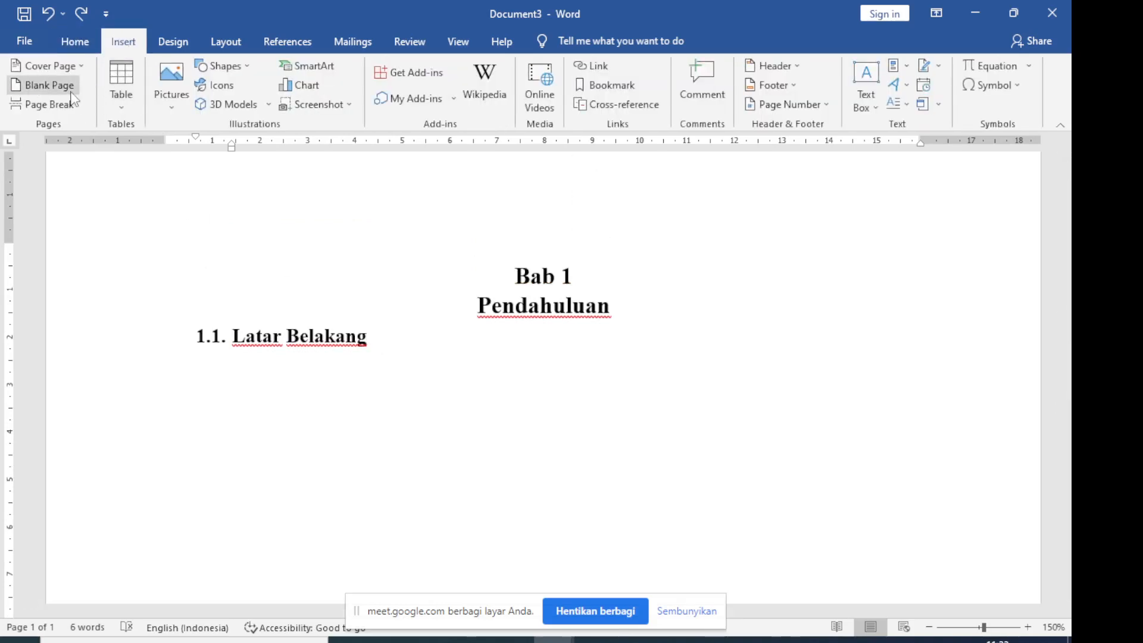
pyautogui.click(48, 86)
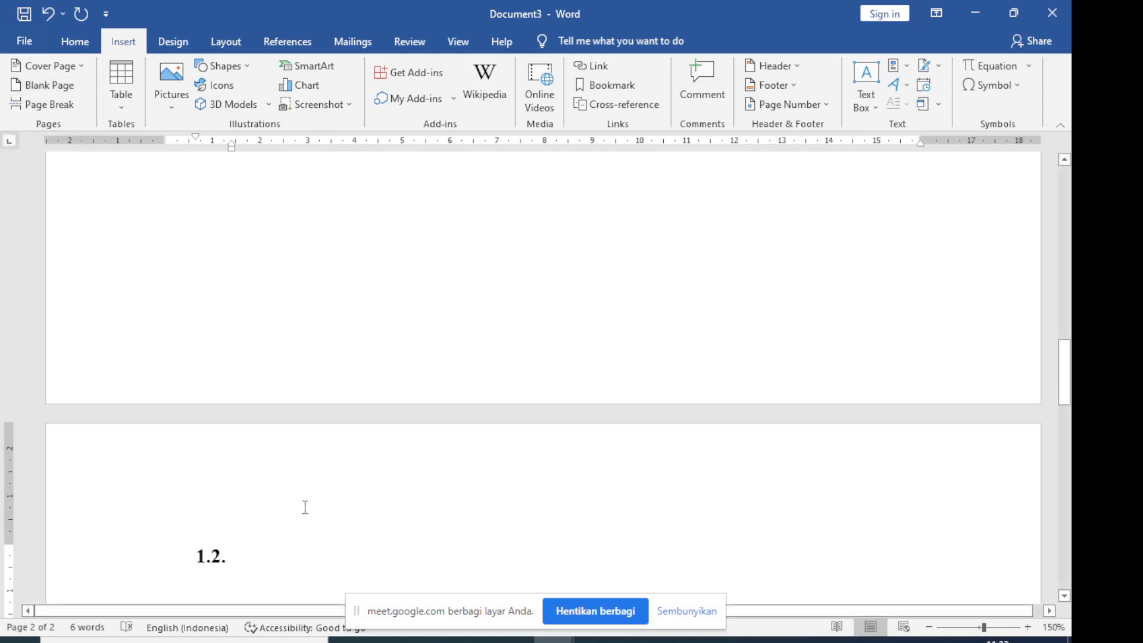
pyautogui.click(271, 550)
pyautogui.scroll(8, 502, 533)
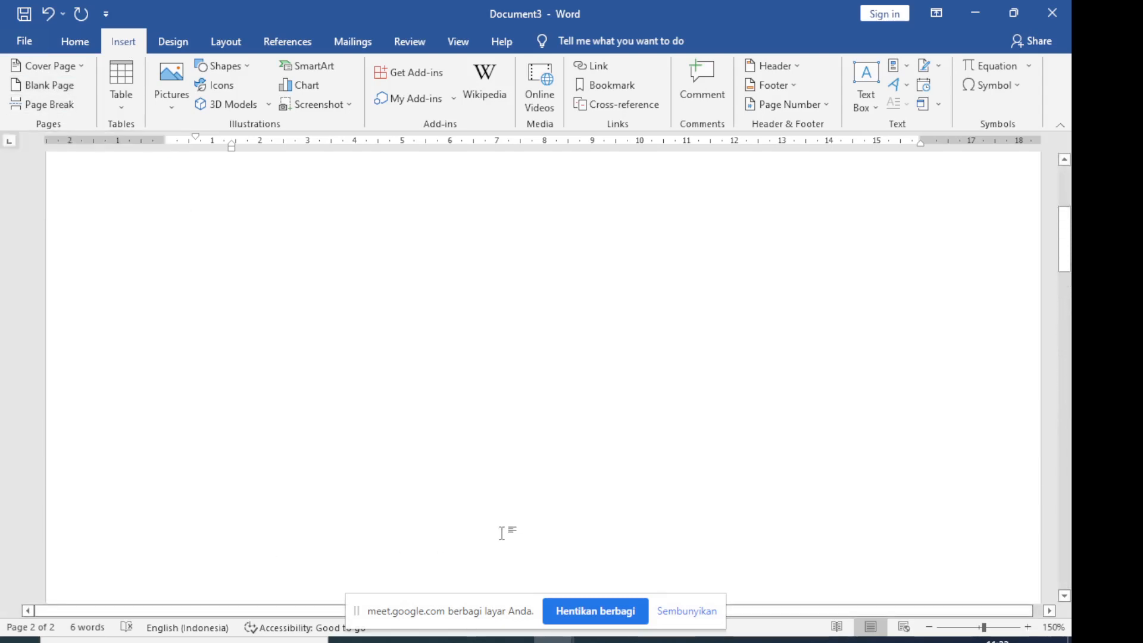
pyautogui.scroll(3, 502, 533)
pyautogui.scroll(-12, 502, 533)
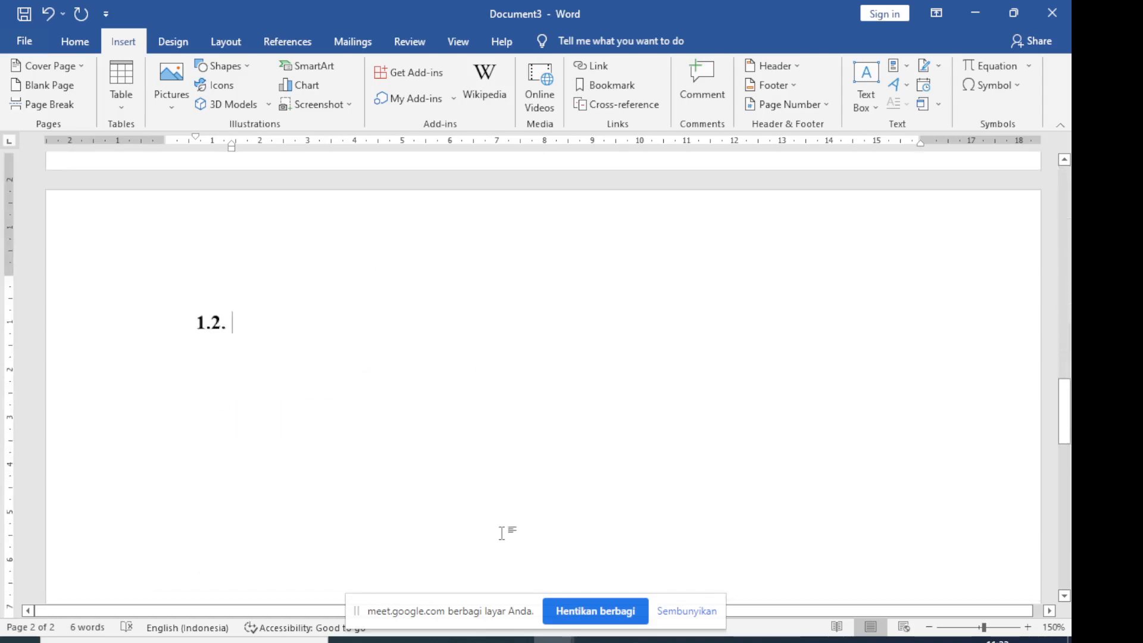
# Write "Rumusan Masalah" as subheading 1.2., as listed in Document2's table of contents, and insert a blank page after it
pyautogui.click(554, 639)
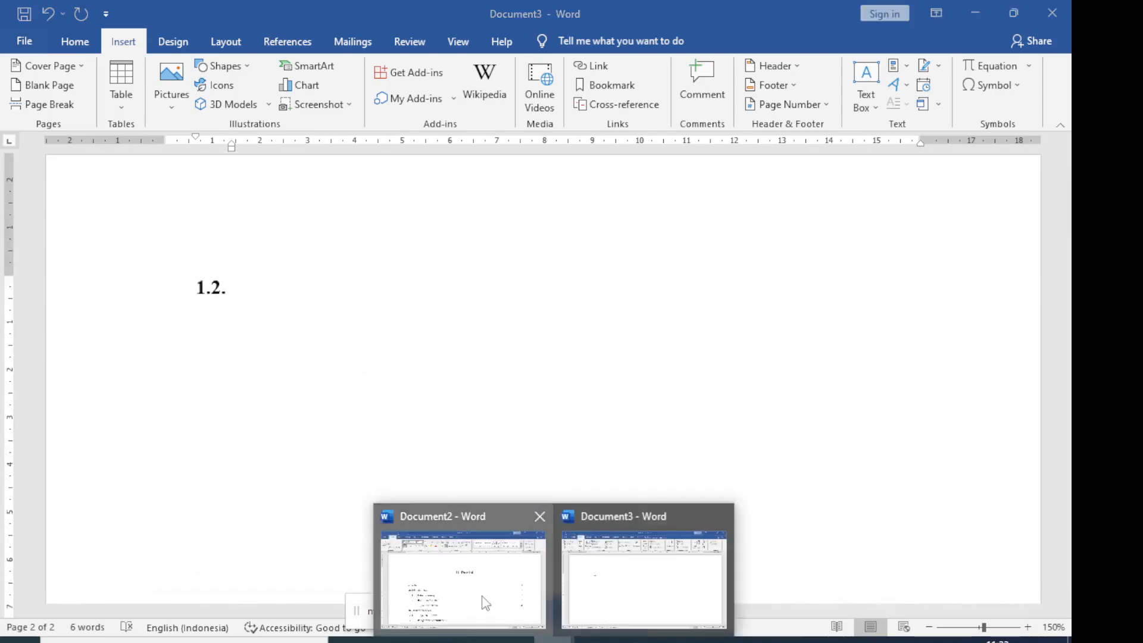
pyautogui.click(486, 604)
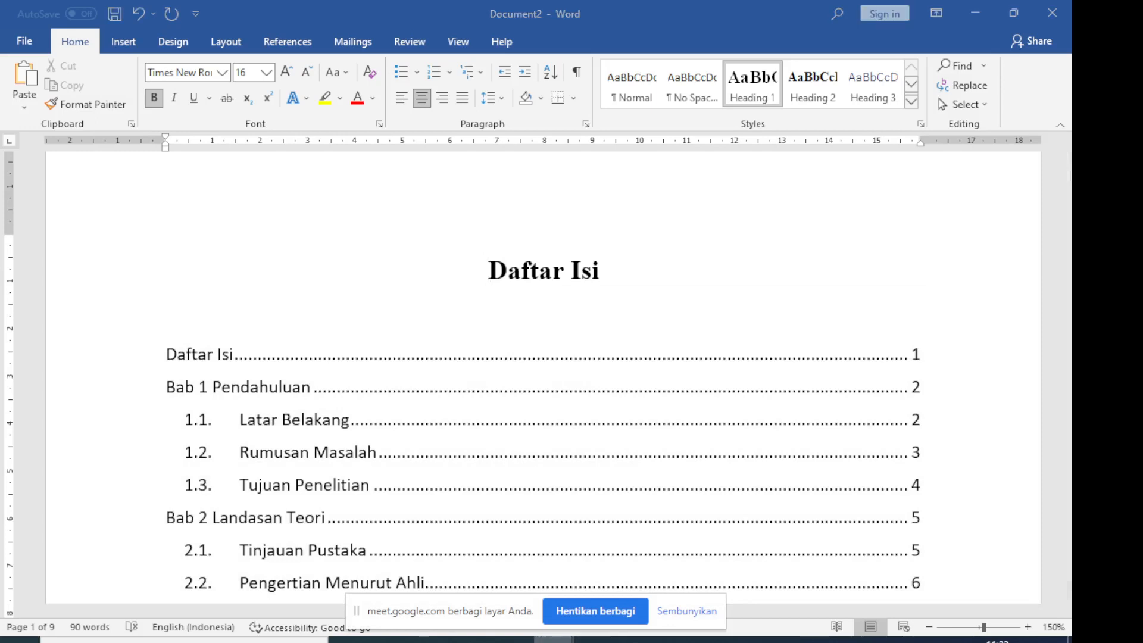
pyautogui.click(554, 639)
pyautogui.click(648, 568)
pyautogui.write('R')
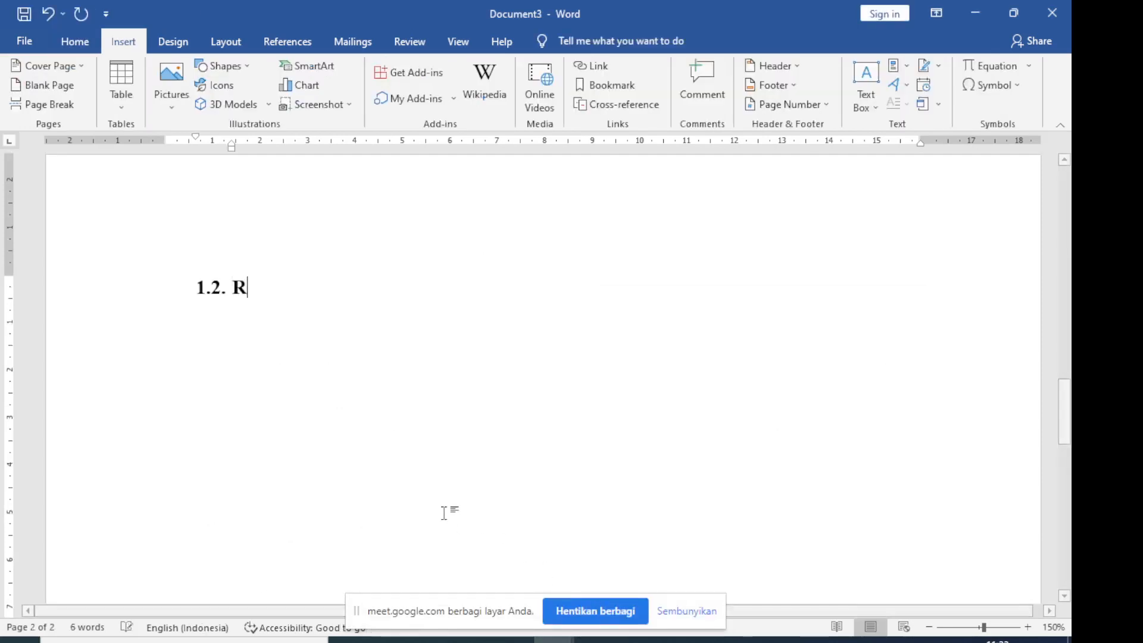
pyautogui.write('umusan Masal')
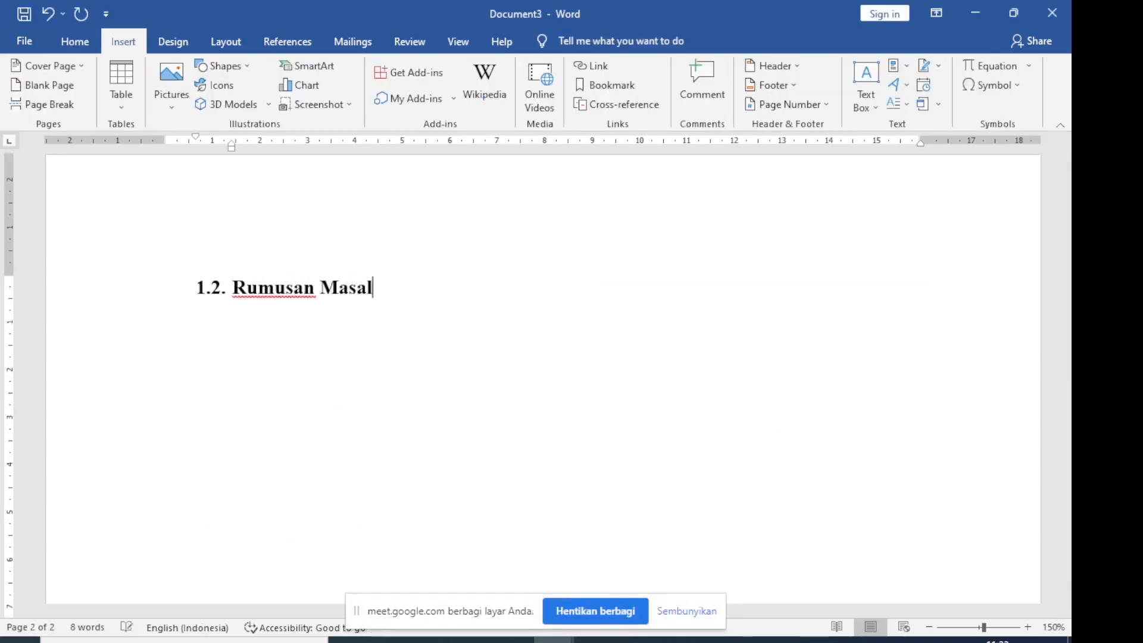
pyautogui.write('ah')
pyautogui.click(48, 85)
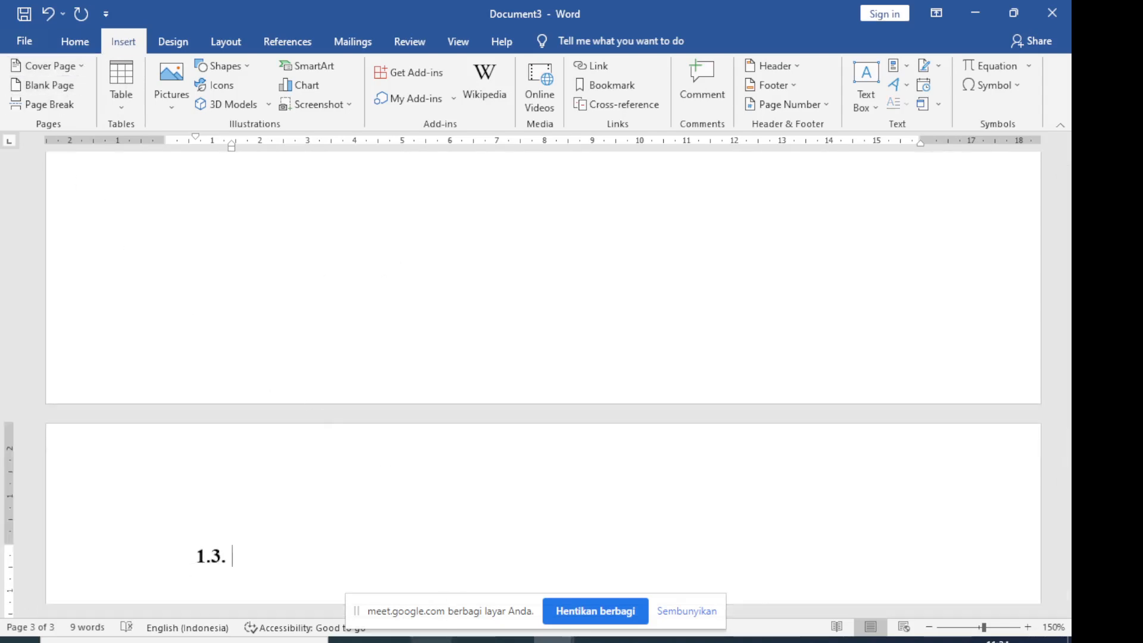
# Check Document2's table of contents and write "Tujuan Penelitian" as subheading 1.3. in Document3
pyautogui.click(432, 640)
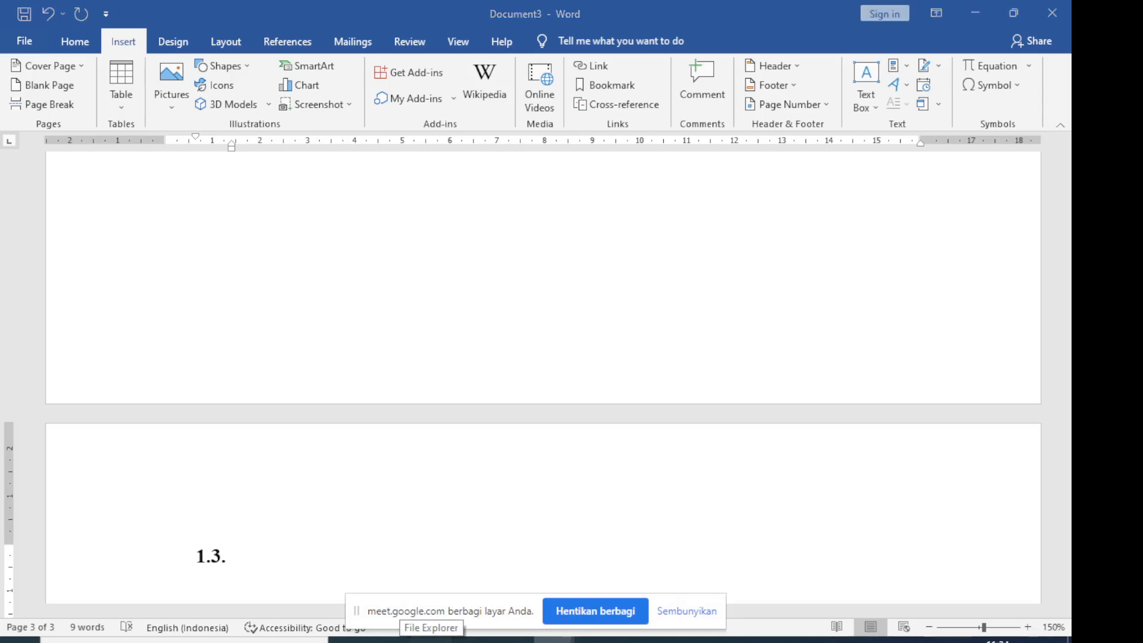
pyautogui.click(432, 641)
pyautogui.click(513, 641)
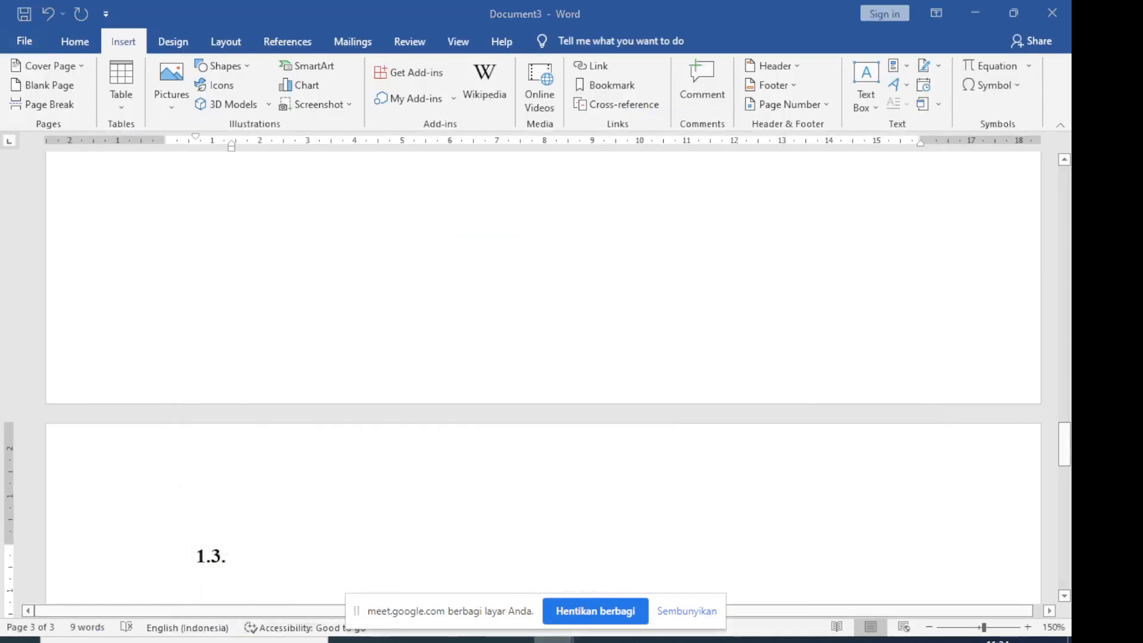
pyautogui.click(503, 593)
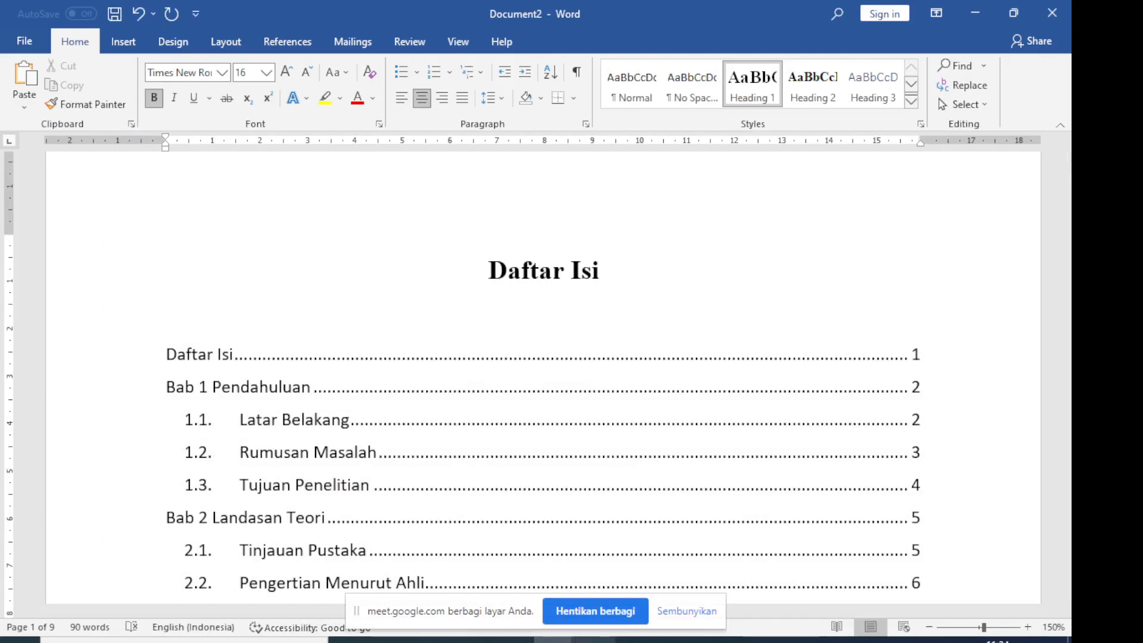
pyautogui.click(554, 640)
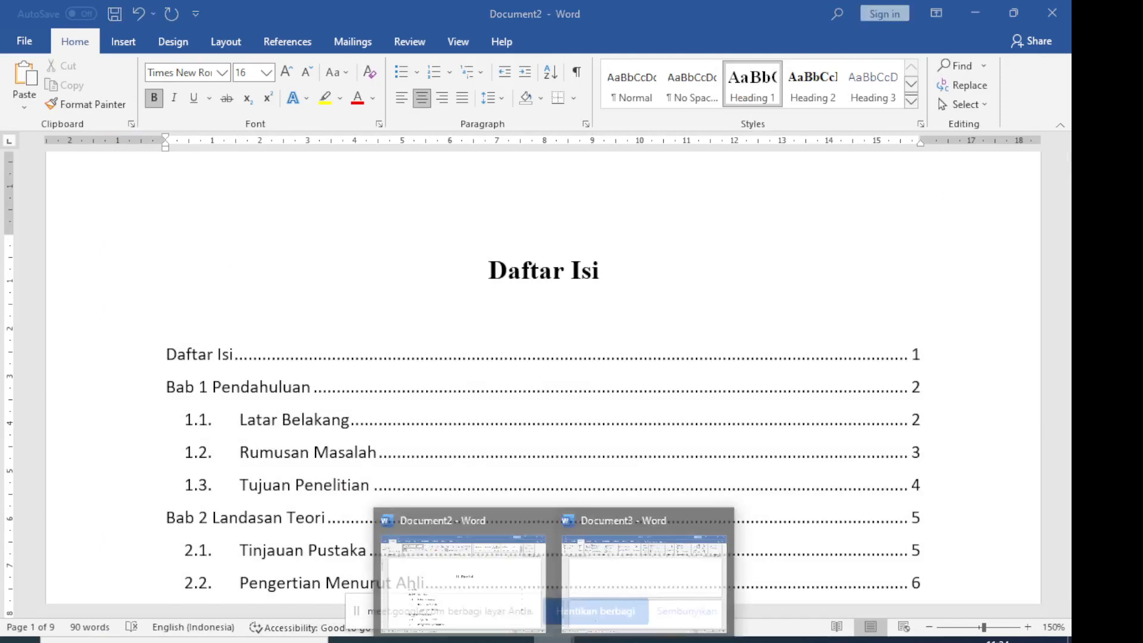
pyautogui.click(590, 601)
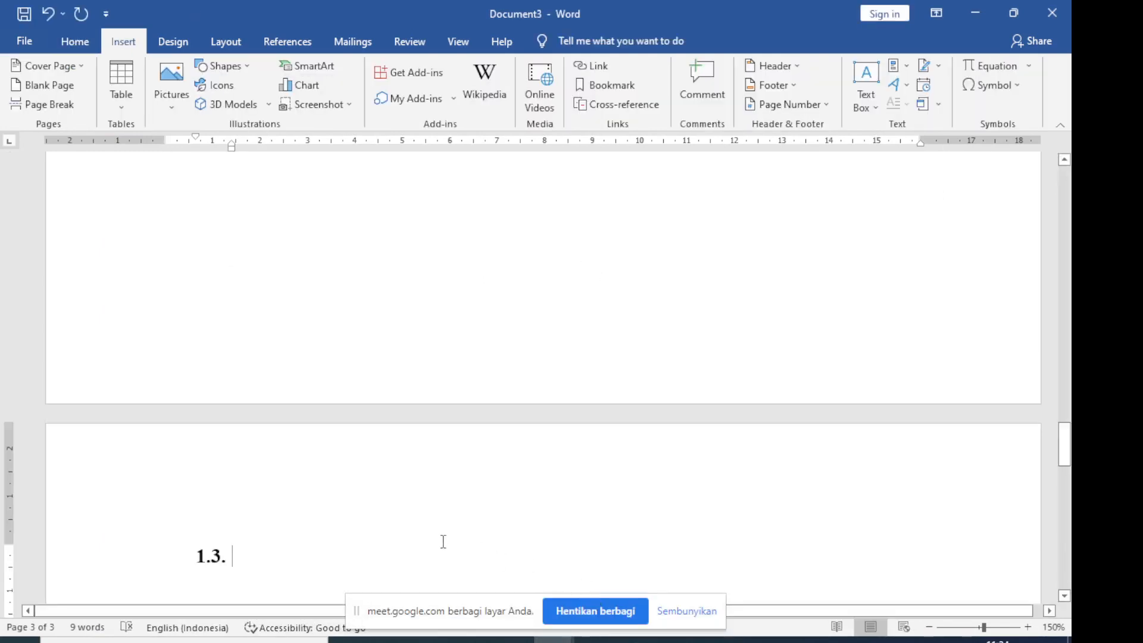
pyautogui.write('Tu')
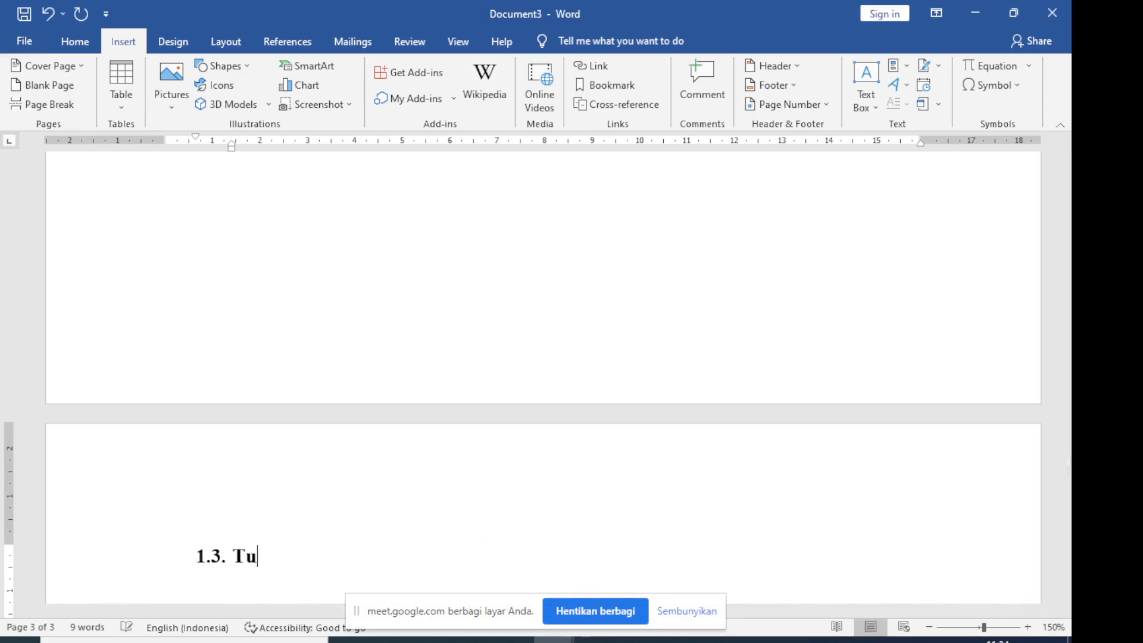
pyautogui.write('juan Penel')
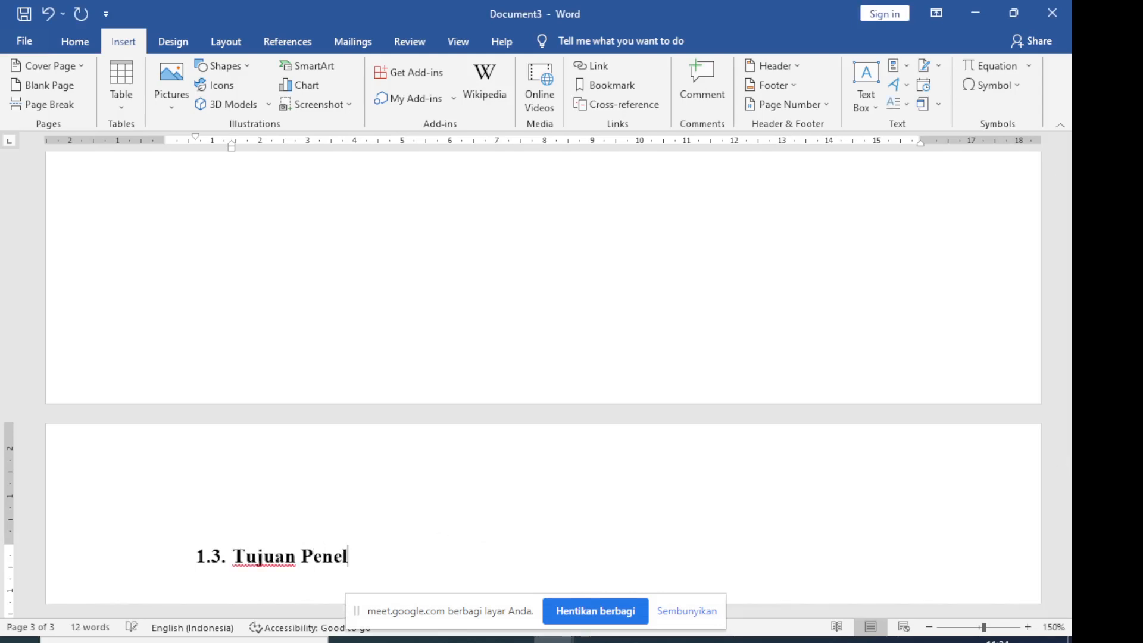
pyautogui.write('itian')
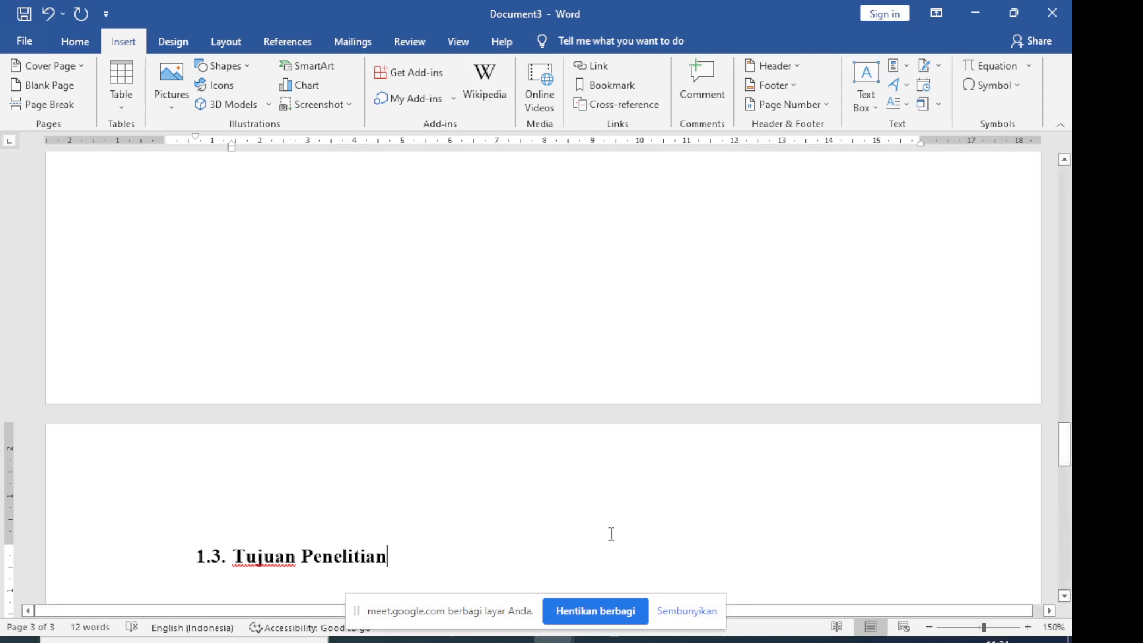
# Insert a blank page after the "Tujuan Penelitian" subheading and remove the 1.4. numbering from the new page's line
pyautogui.scroll(-1, 635, 525)
pyautogui.scroll(-5, 635, 525)
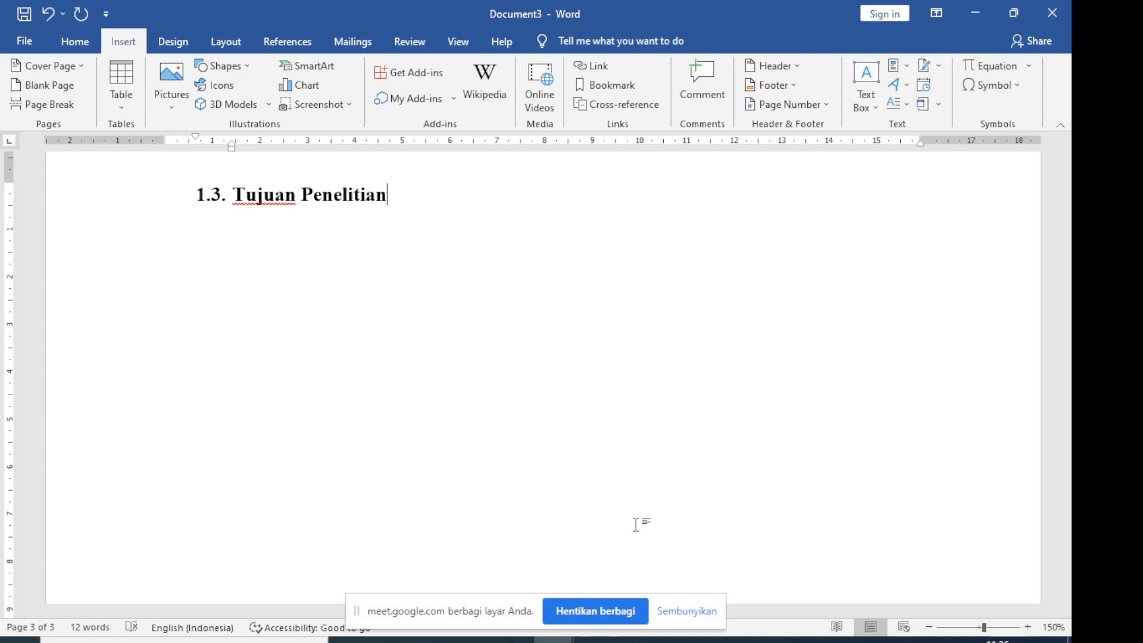
pyautogui.press('Return')
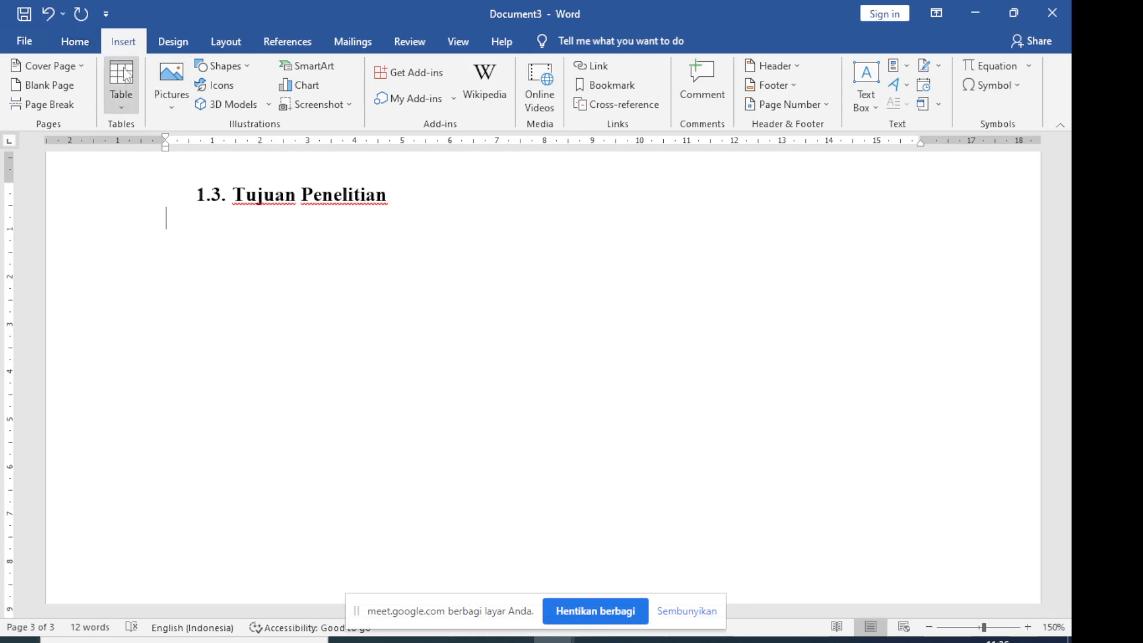
pyautogui.press('BackSpace')
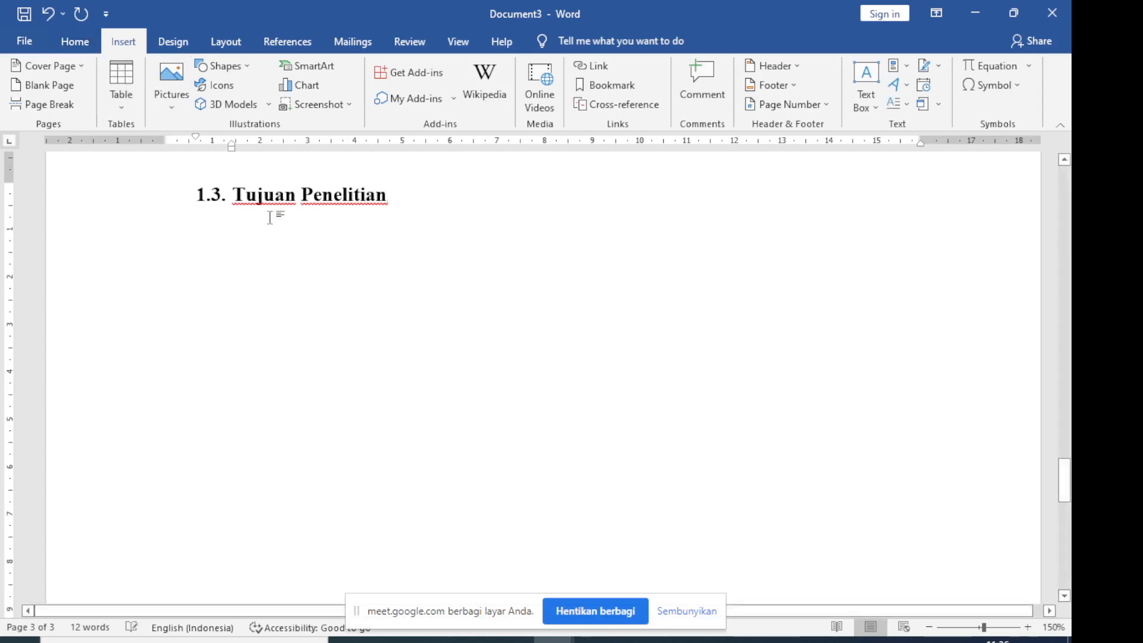
pyautogui.click(58, 87)
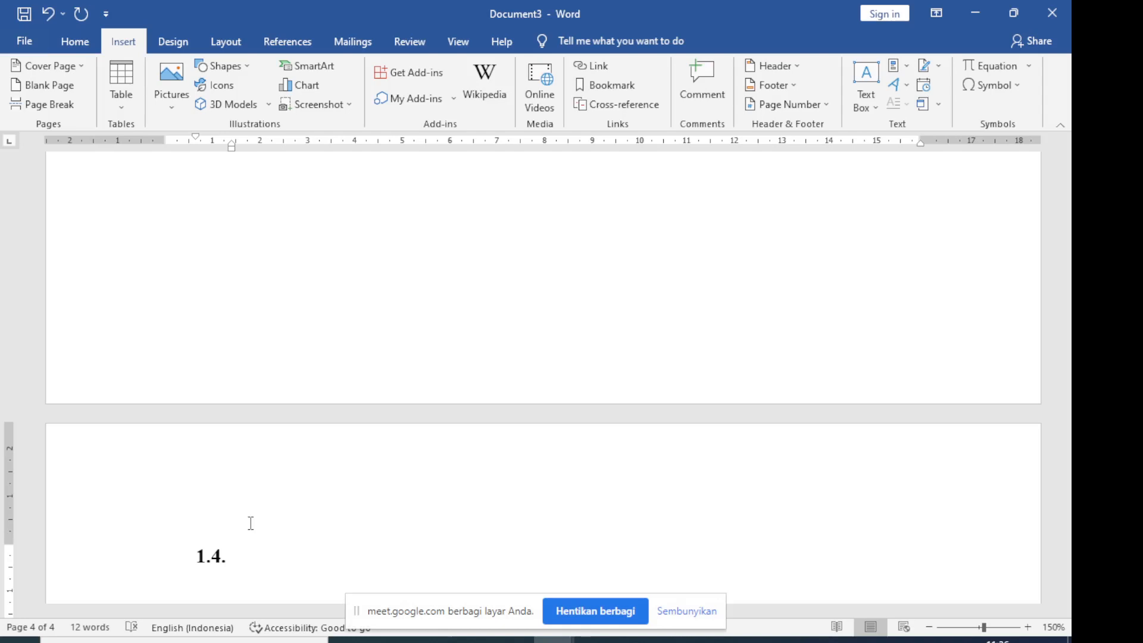
pyautogui.press('BackSpace')
pyautogui.press('BackSpace')
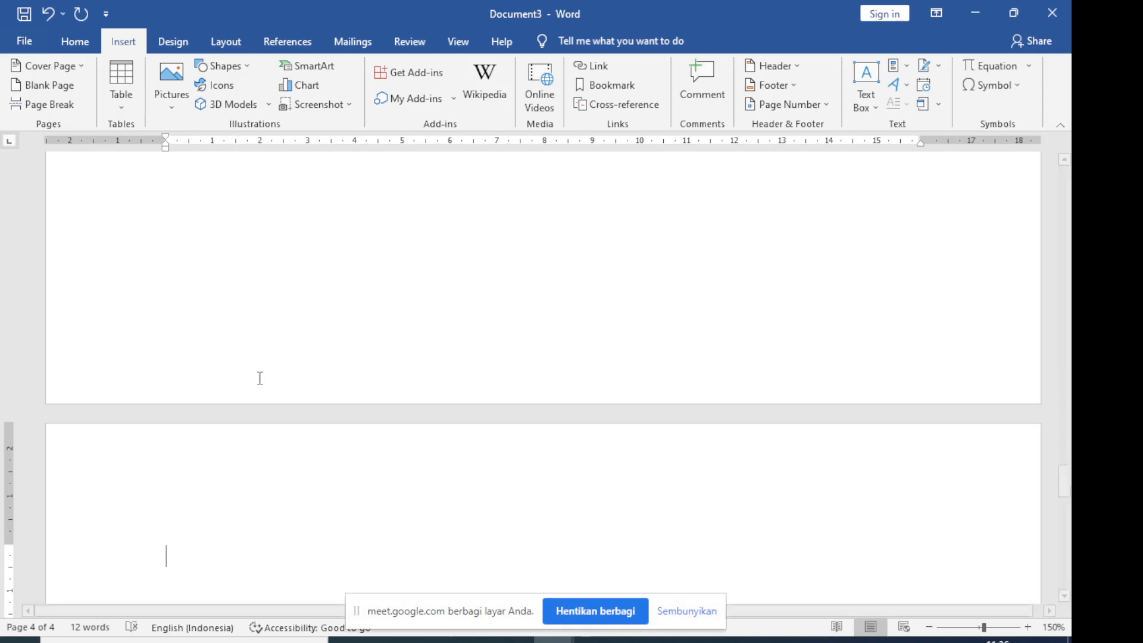
# Apply Heading 1 on the new page and write the chapter title "Bab 2" with "Landasan Teori" on the line below
pyautogui.click(75, 41)
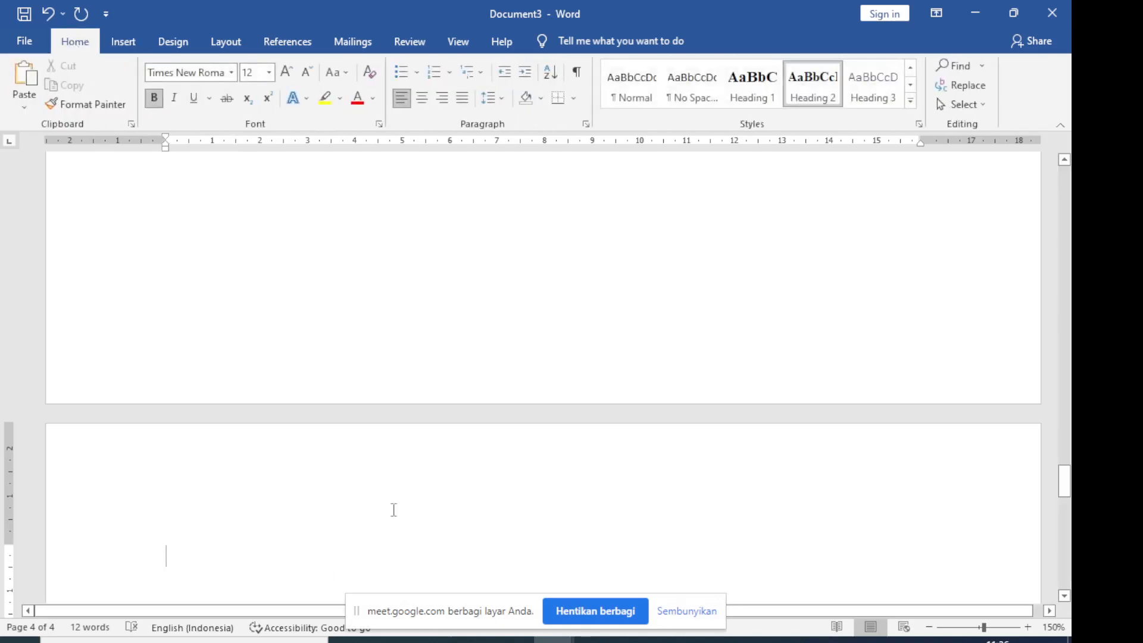
pyautogui.scroll(-3, 394, 510)
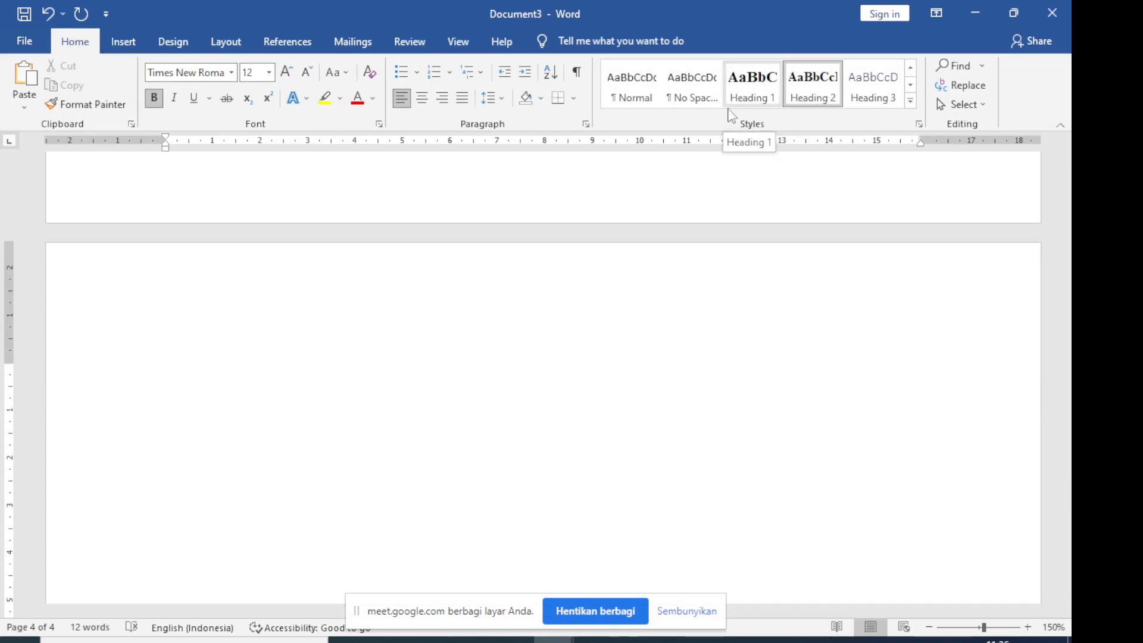
pyautogui.click(749, 101)
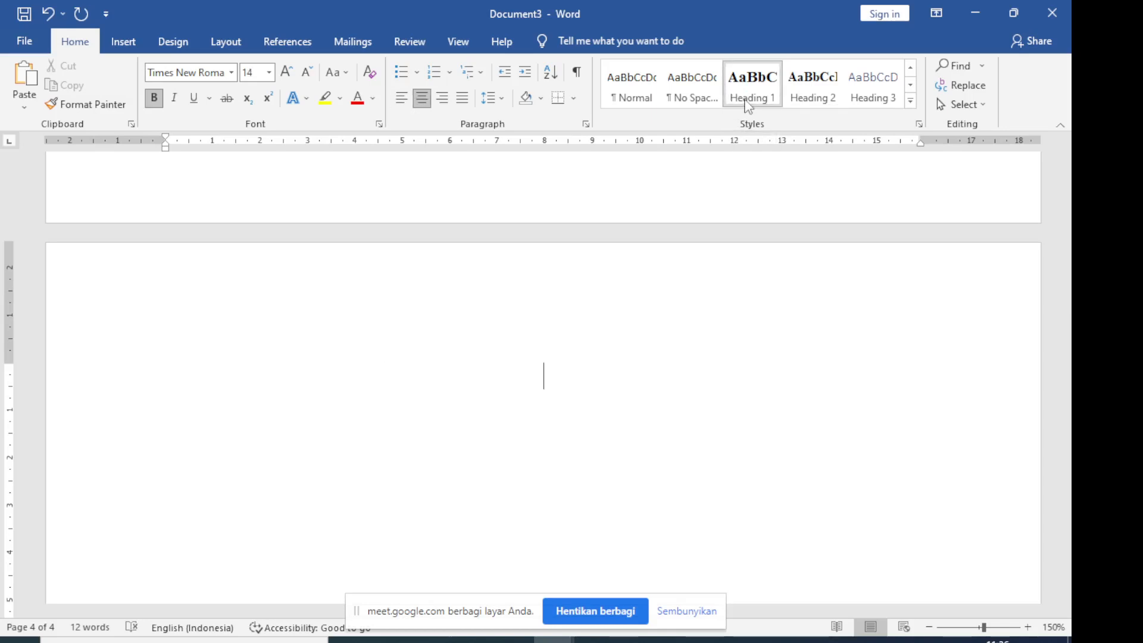
pyautogui.write('Bab 2')
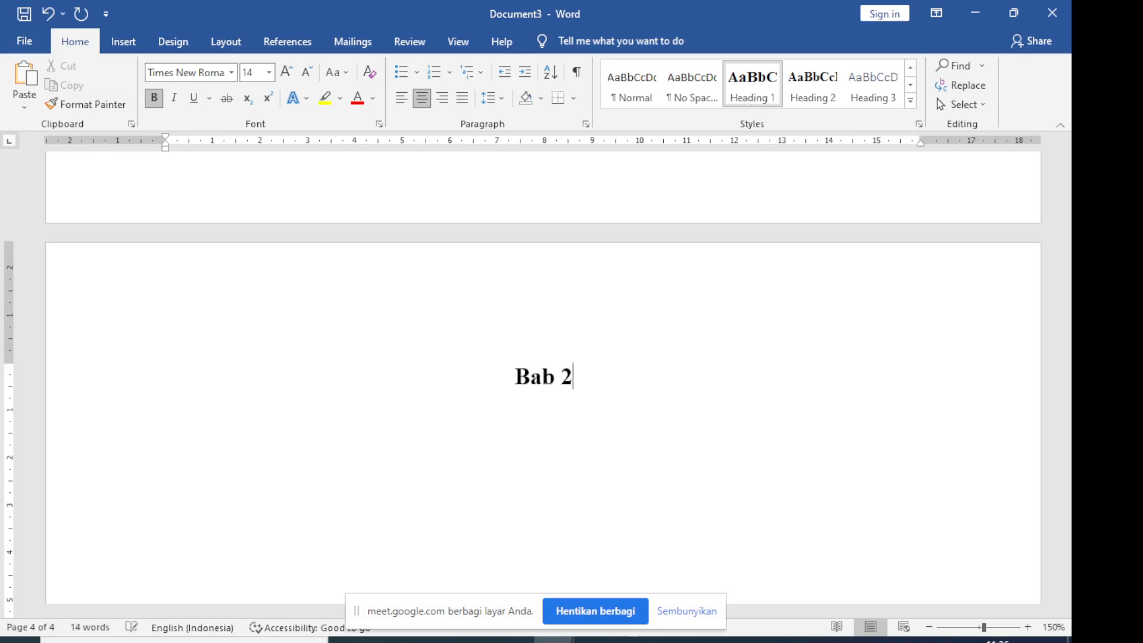
pyautogui.press('Return')
pyautogui.write('Lan')
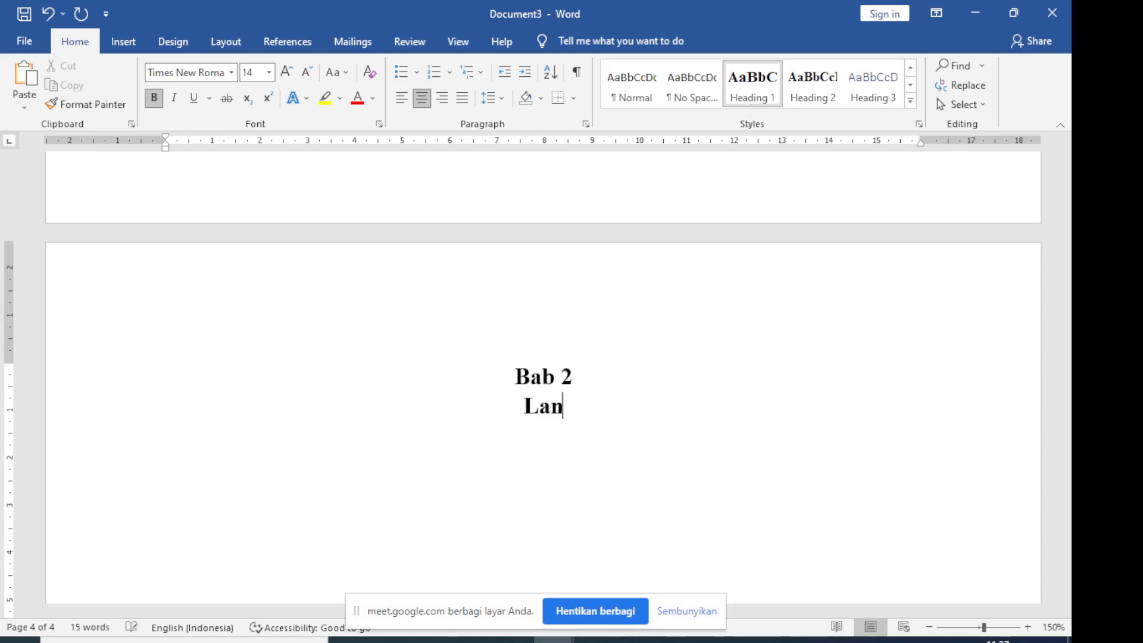
pyautogui.write('dasan Teori')
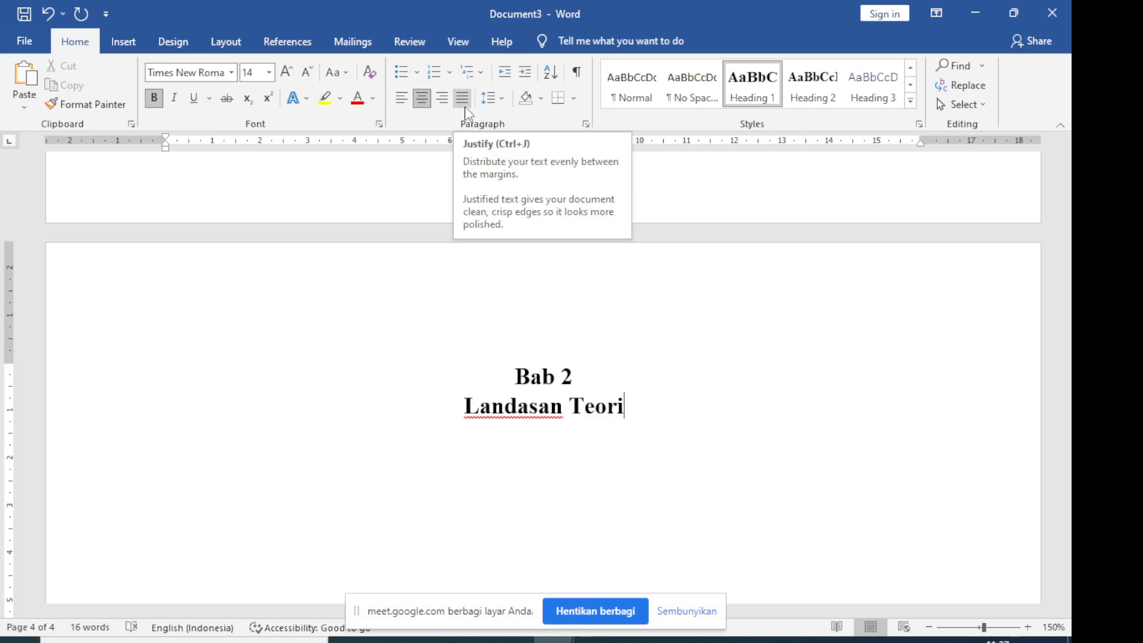
# Add a Heading 2 line below "Landasan Teori" with the 1., 1.1., 1.1.1. multilevel list, set to the second level
pyautogui.press('Return')
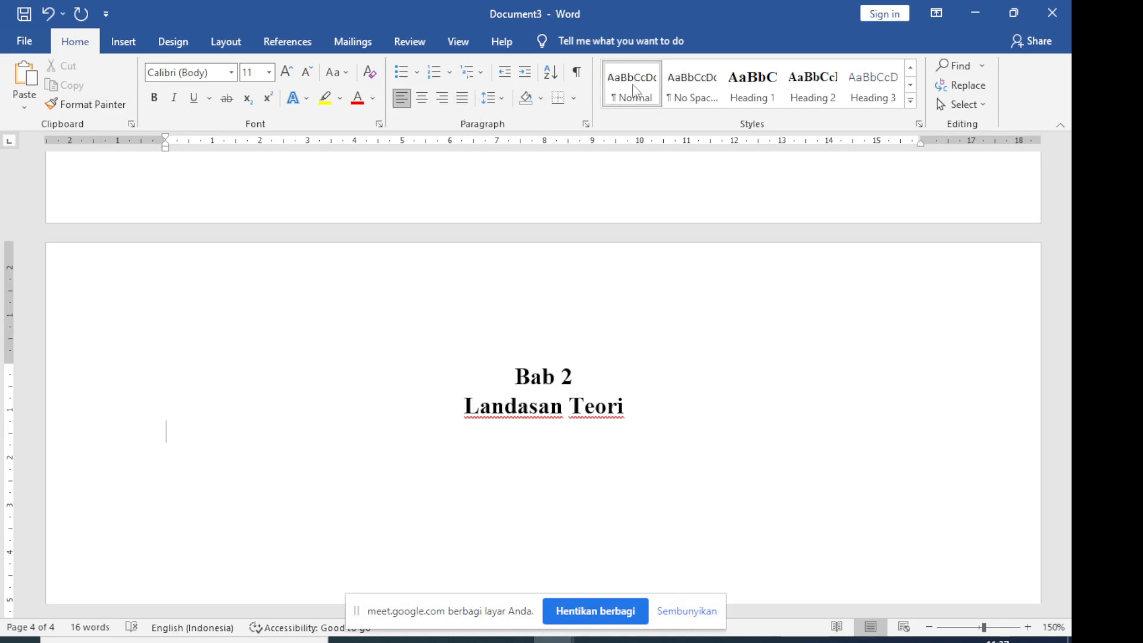
pyautogui.click(819, 94)
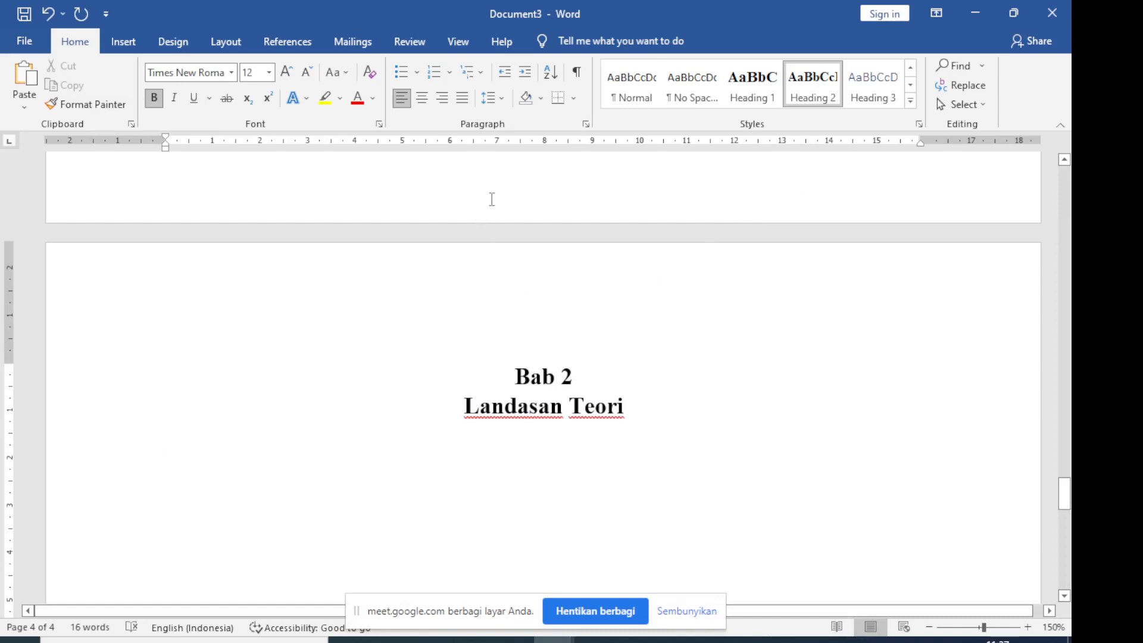
pyautogui.click(482, 73)
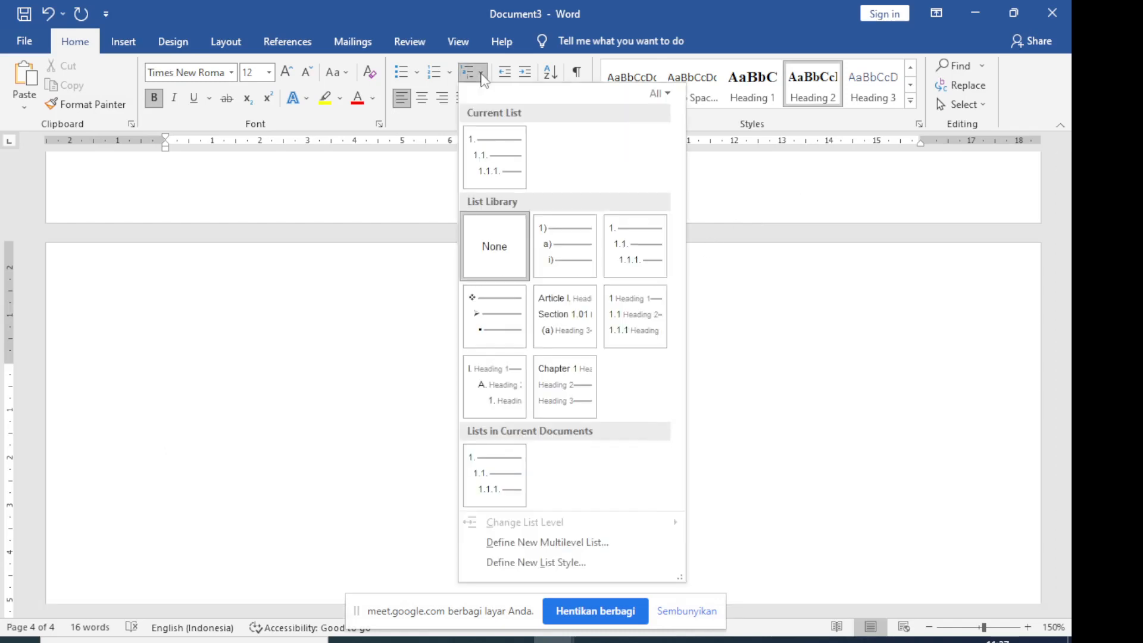
pyautogui.click(638, 244)
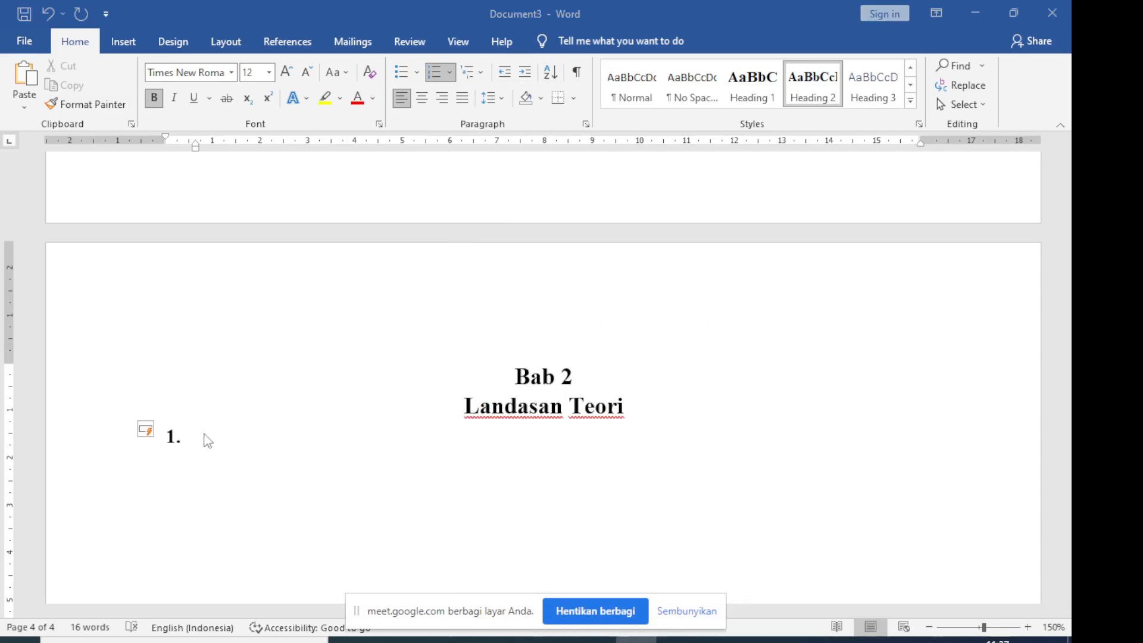
pyautogui.click(451, 80)
pyautogui.moveTo(583, 336)
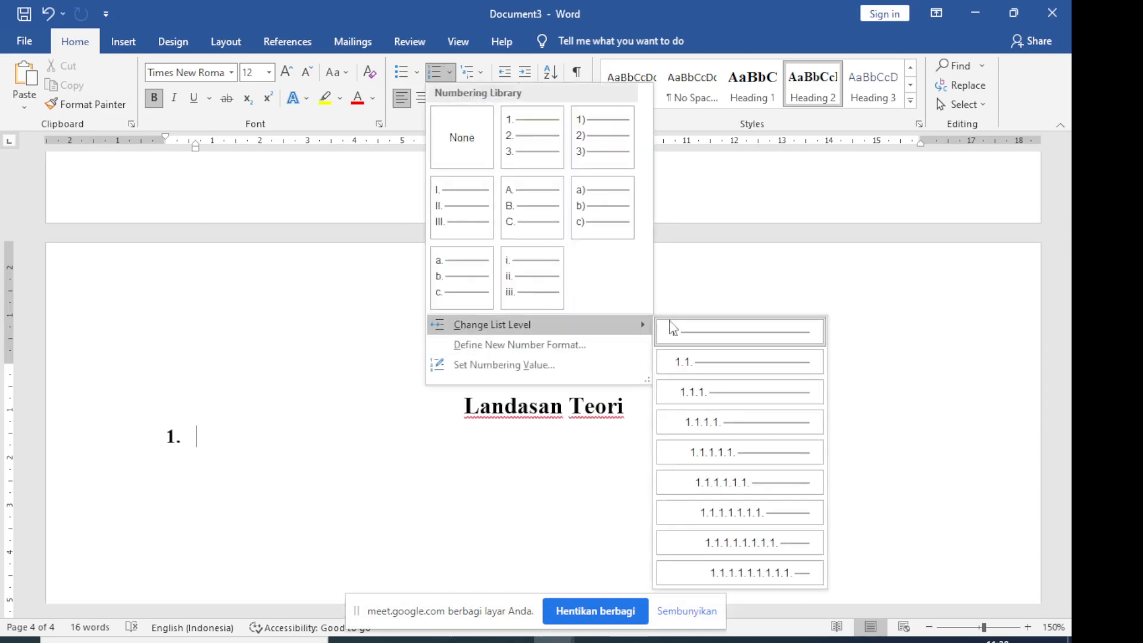
pyautogui.click(723, 371)
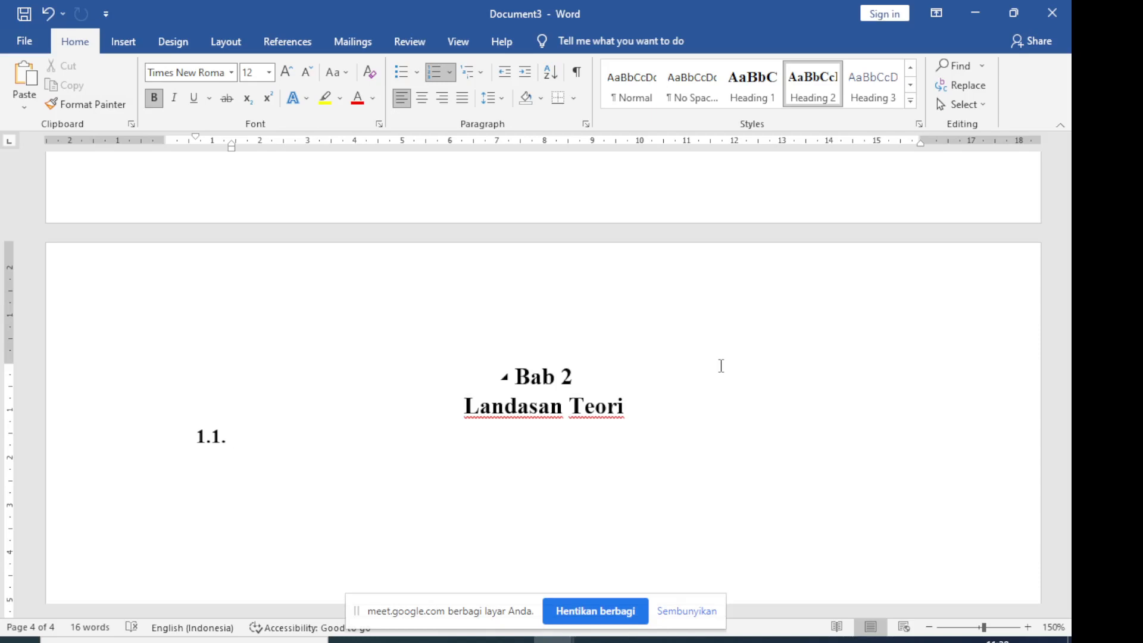
# Try to renumber the line under "Landasan Teori" as 2.1. by continuing from the previous list with Advance value (skip numbers)
pyautogui.click(450, 72)
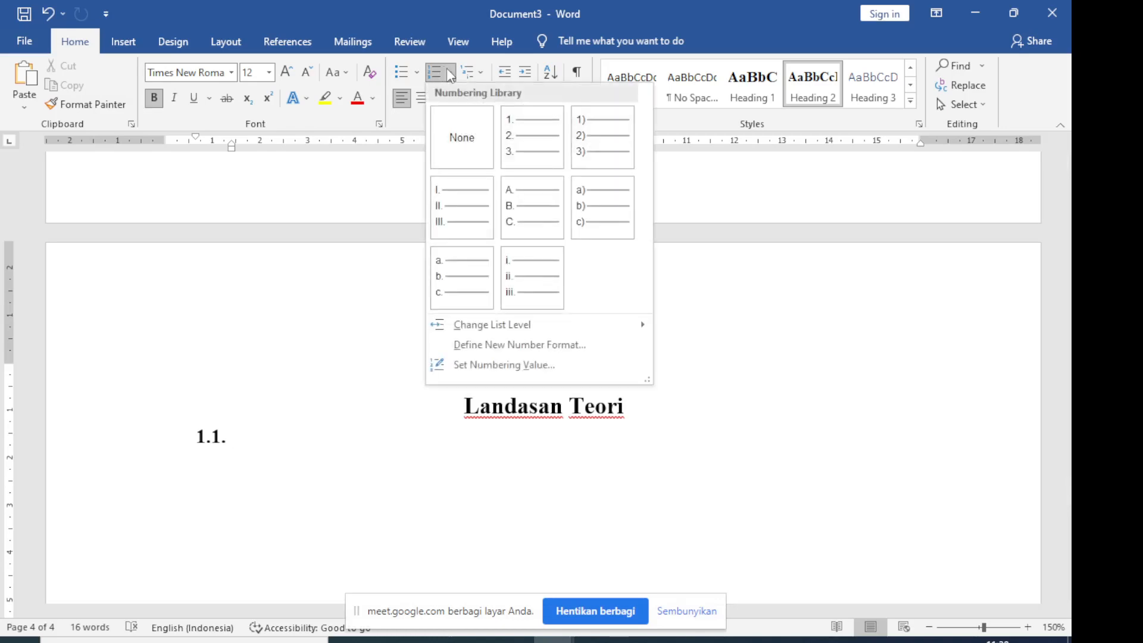
pyautogui.click(482, 74)
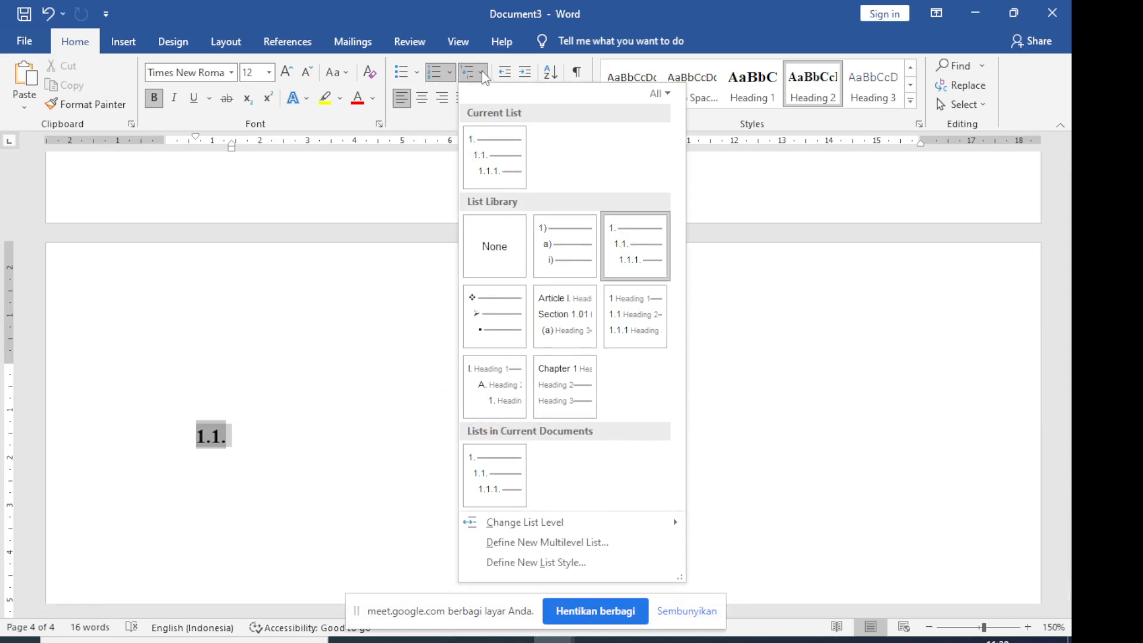
pyautogui.moveTo(622, 245)
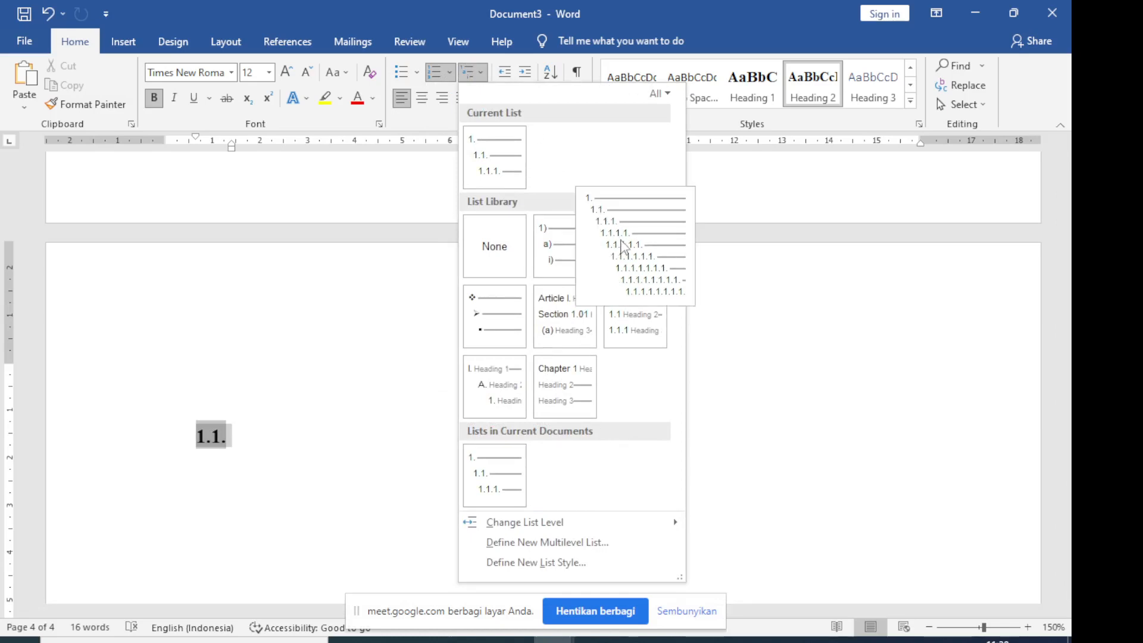
pyautogui.click(450, 77)
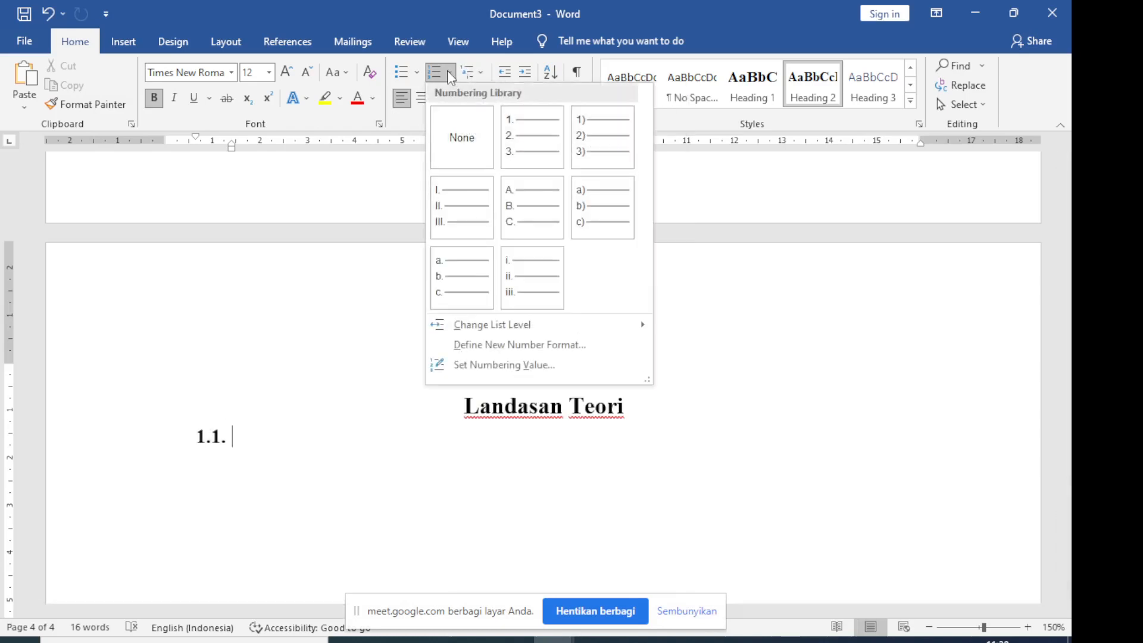
pyautogui.click(560, 374)
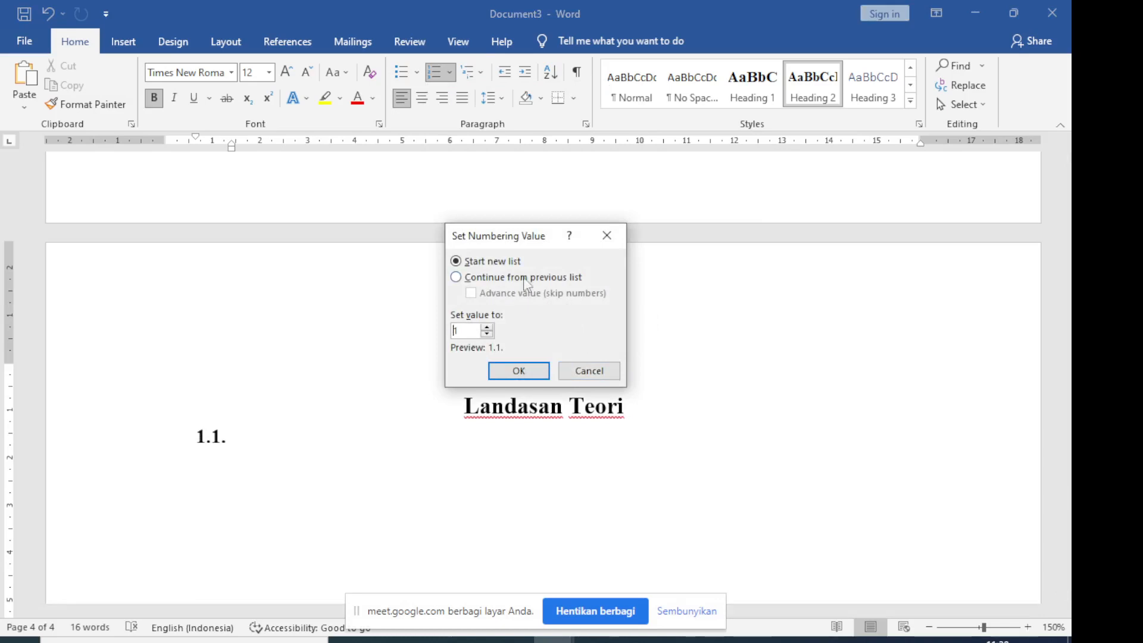
pyautogui.click(499, 278)
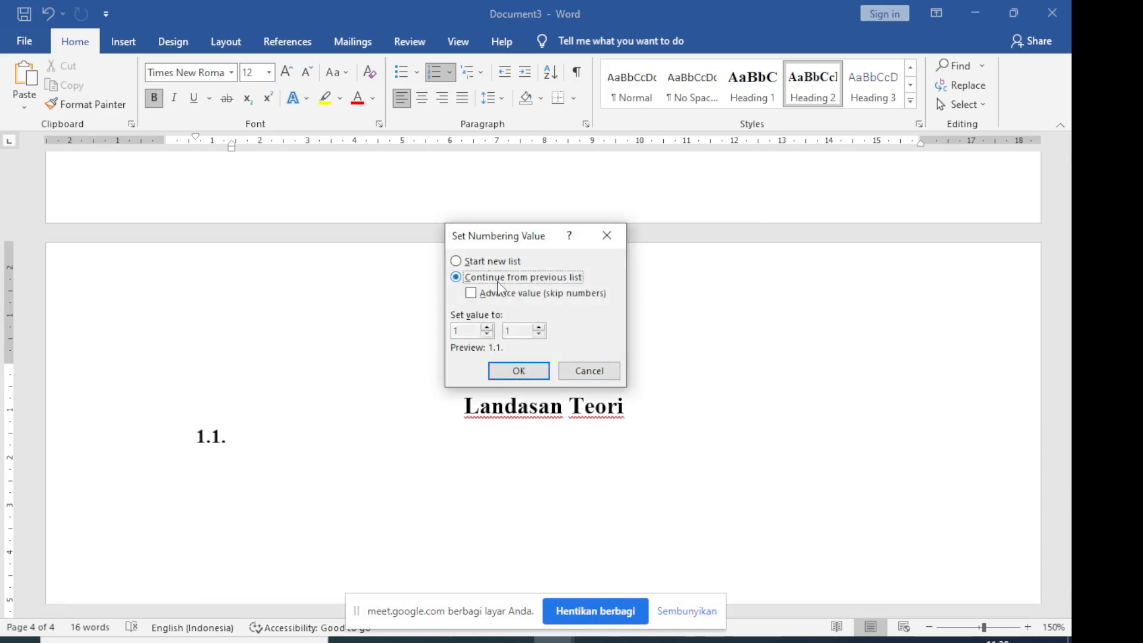
pyautogui.click(472, 295)
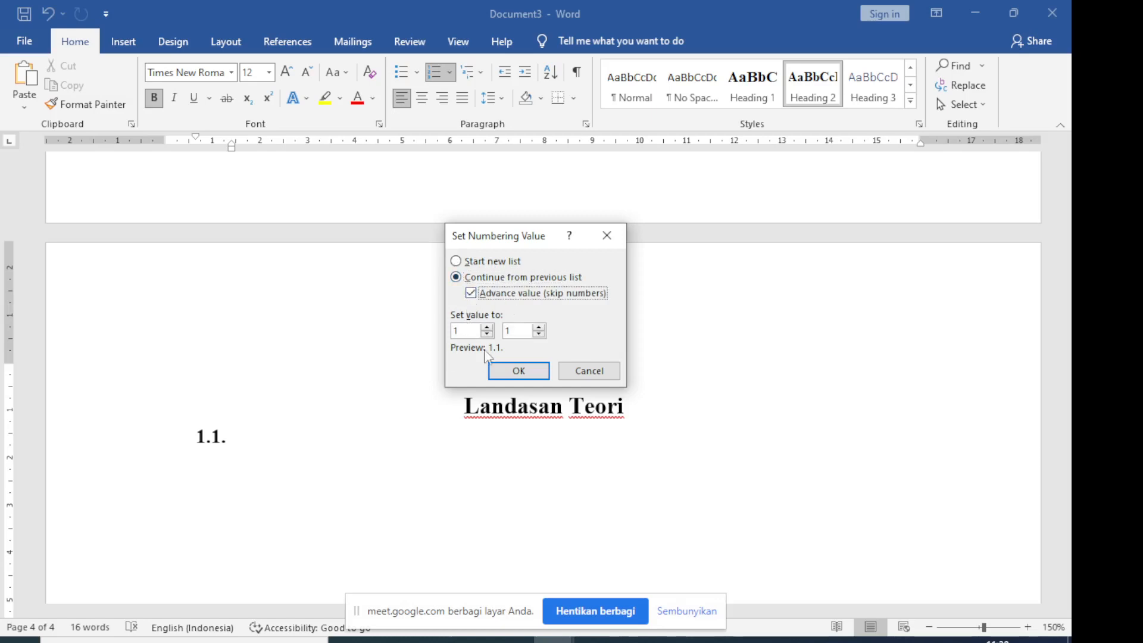
pyautogui.click(488, 327)
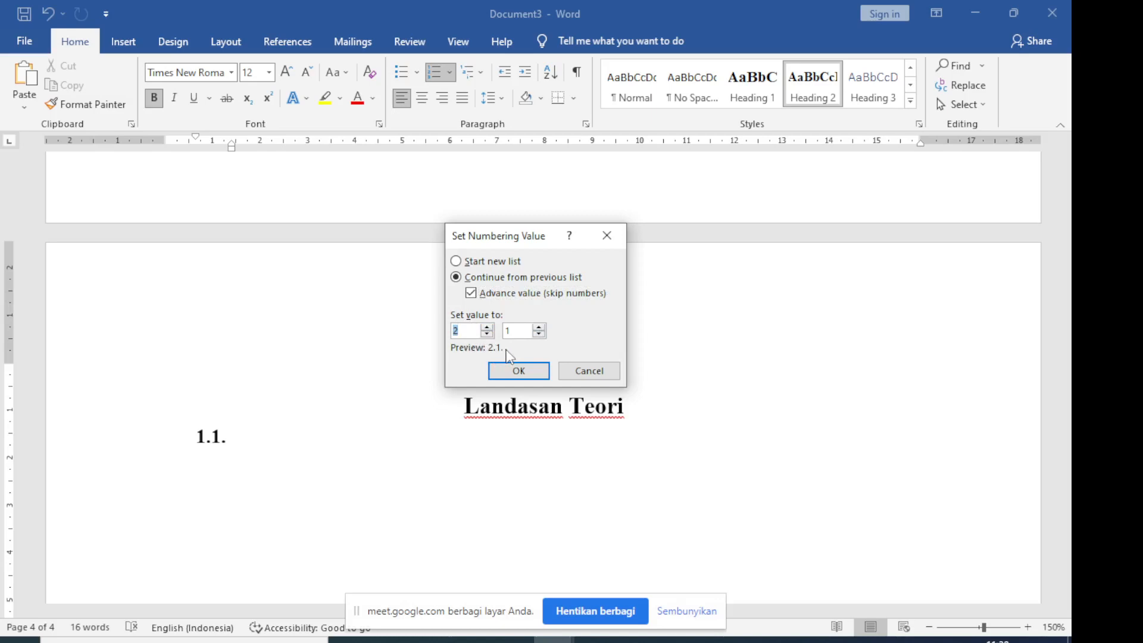
pyautogui.click(517, 370)
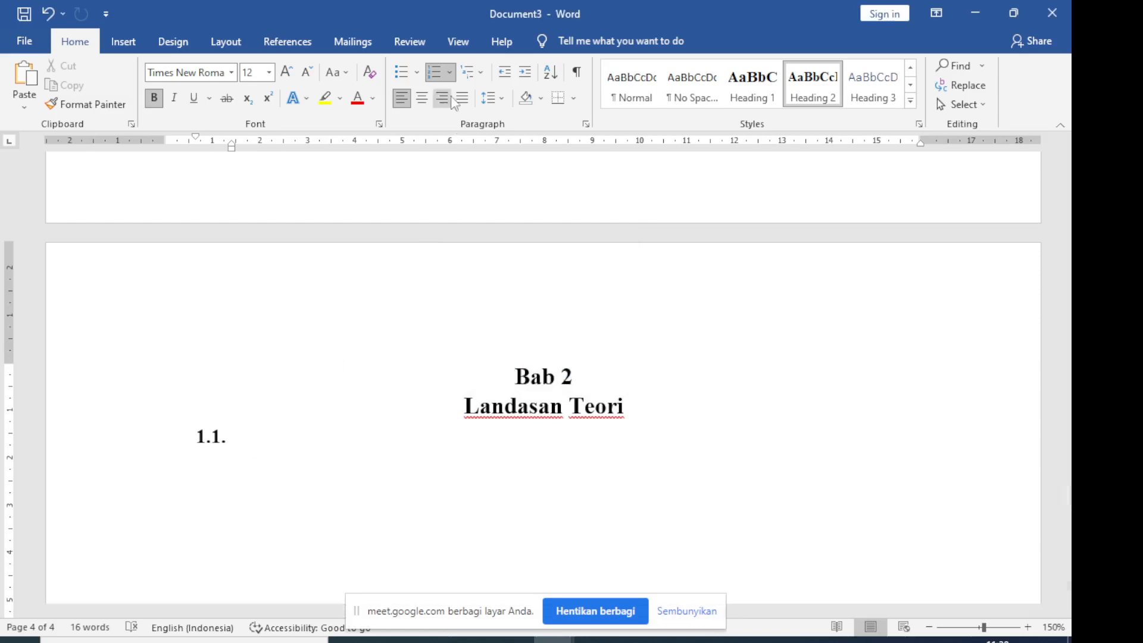
# Renumber the line under "Landasan Teori" as 2.1. by continuing the previous list with Advance value (skip numbers), first level set to 2
pyautogui.click(449, 72)
pyautogui.moveTo(589, 332)
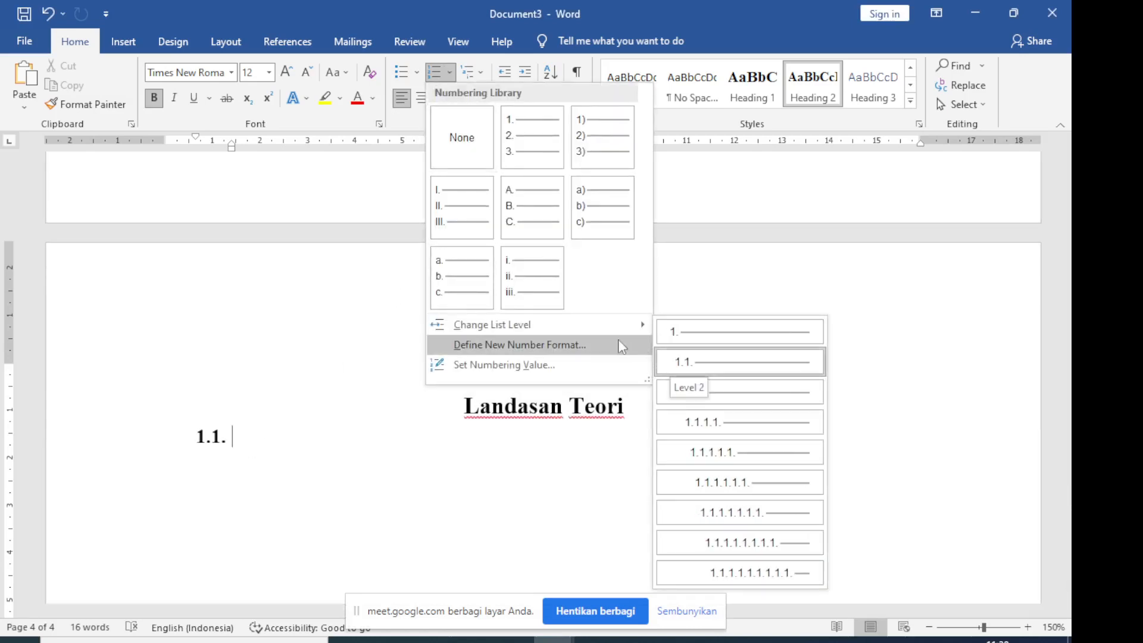
pyautogui.click(533, 366)
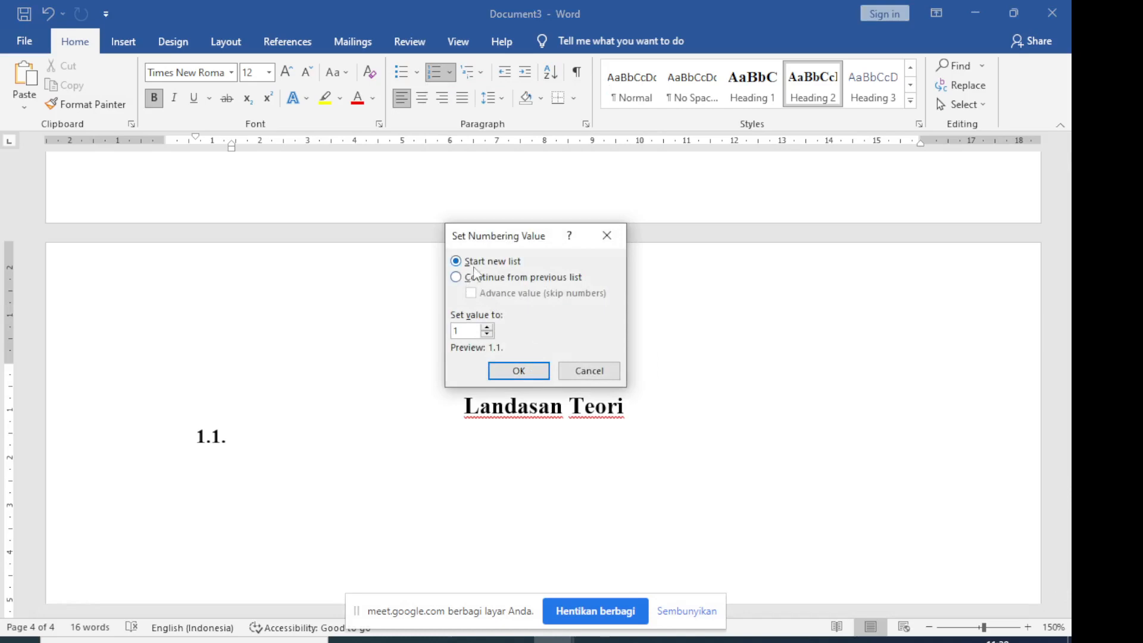
pyautogui.click(470, 279)
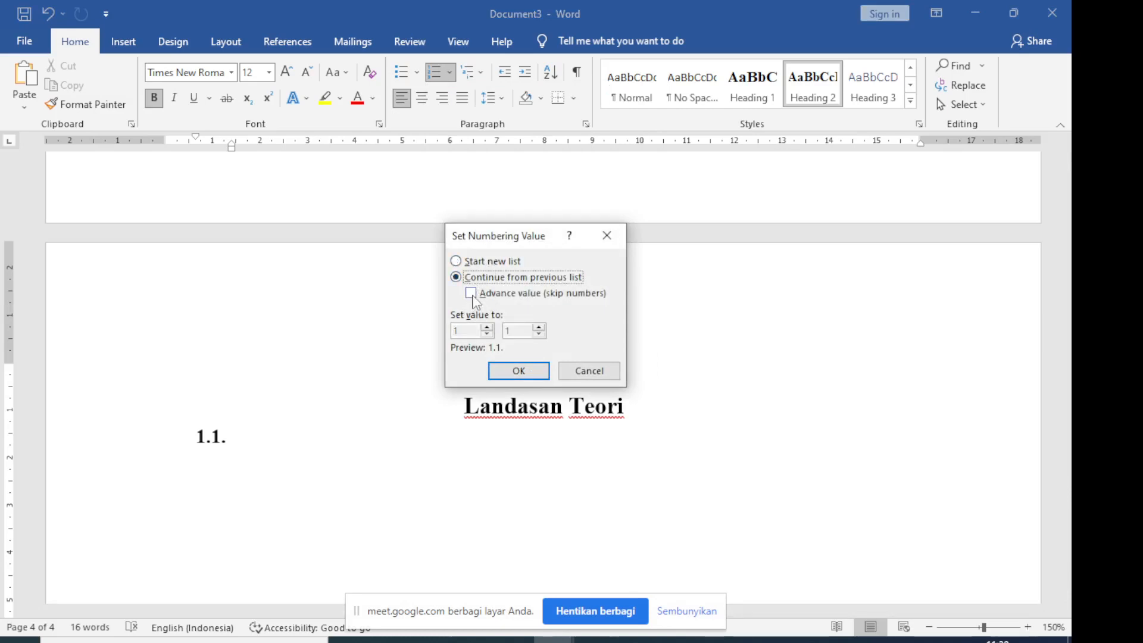
pyautogui.click(471, 294)
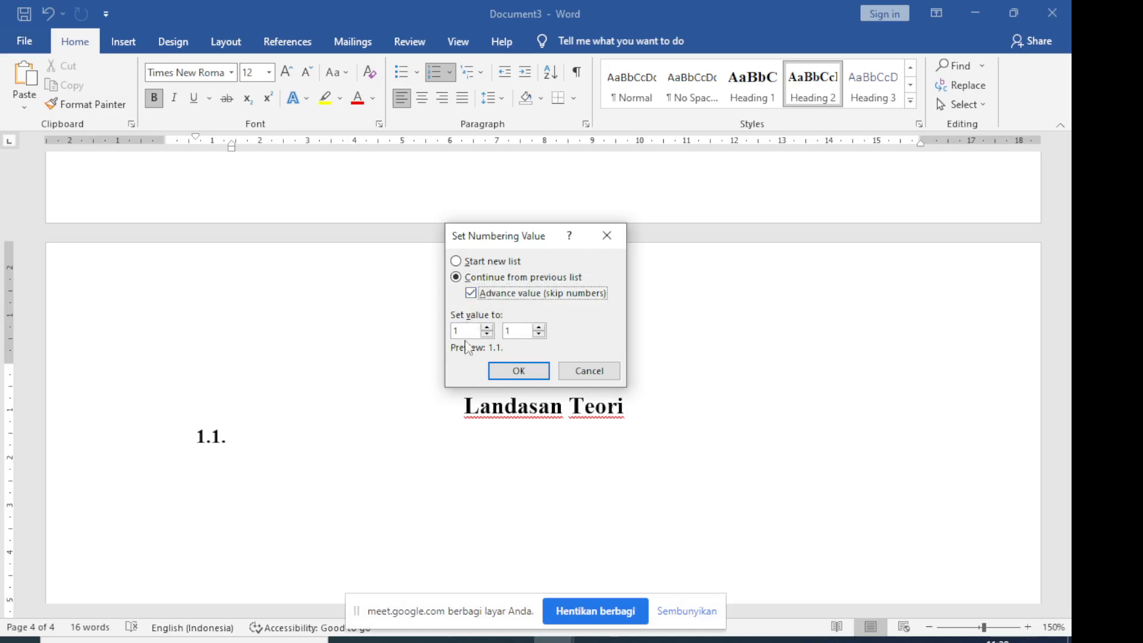
pyautogui.click(486, 328)
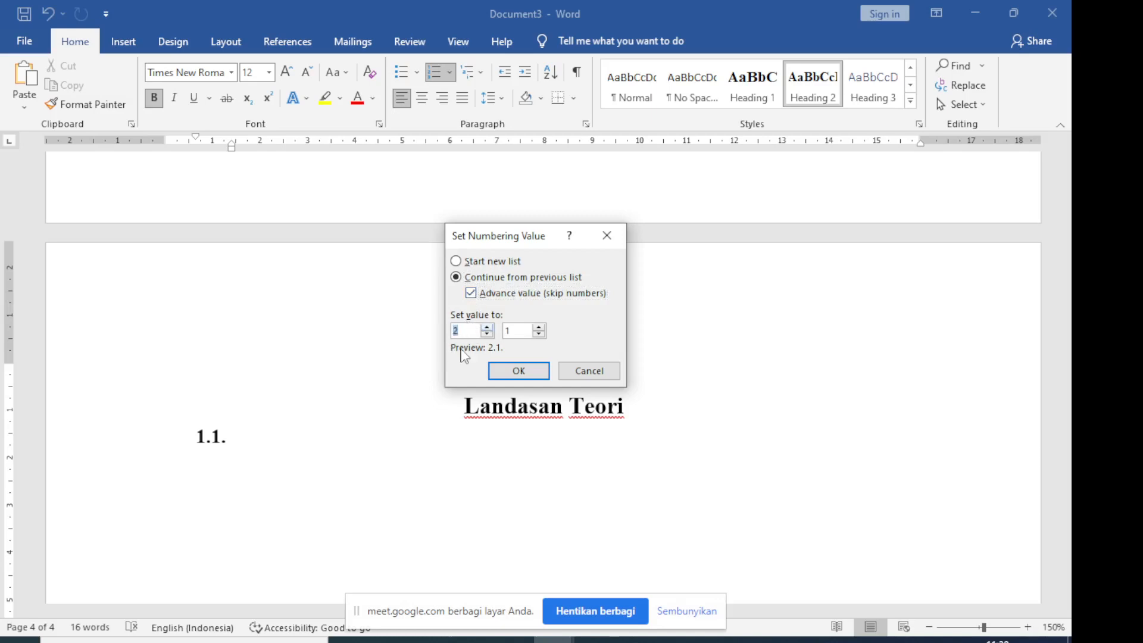
pyautogui.click(515, 368)
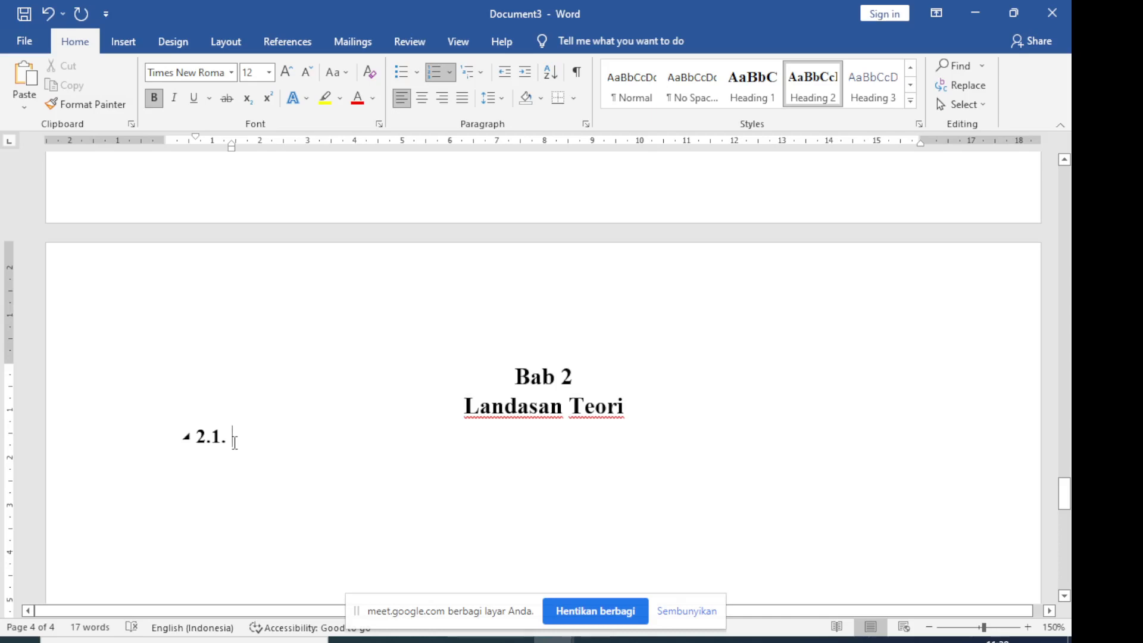
# Consult the Bab 2 entries in Document2's table of contents, and write "Tinjauan Pustaka" as subheading 2.1. in Document3
pyautogui.click(553, 639)
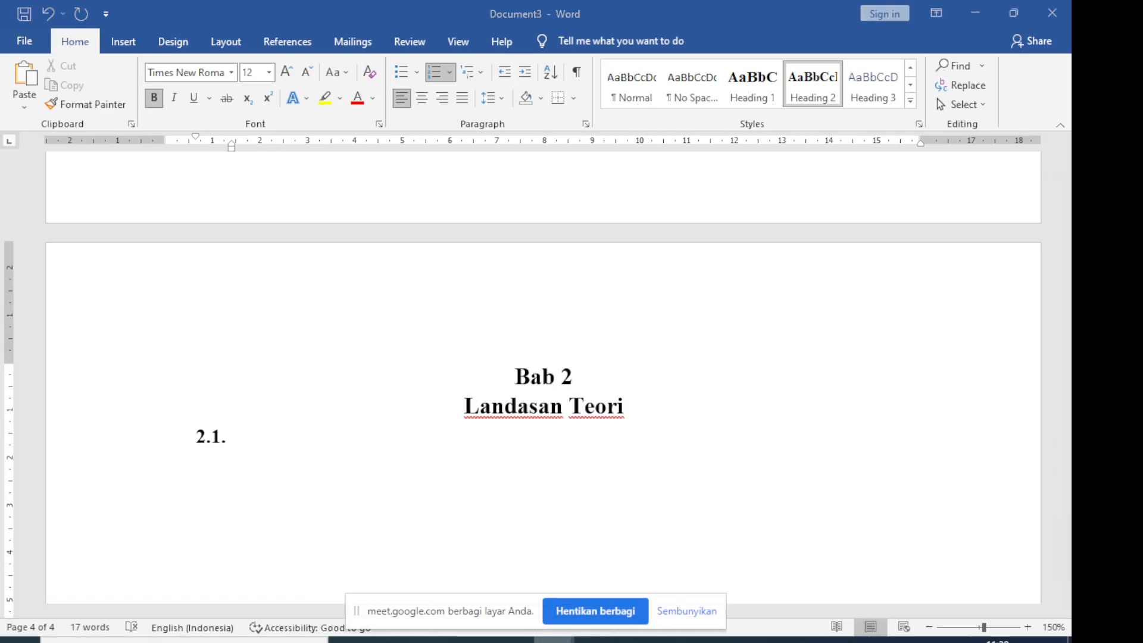
pyautogui.click(495, 592)
pyautogui.scroll(-1, 292, 554)
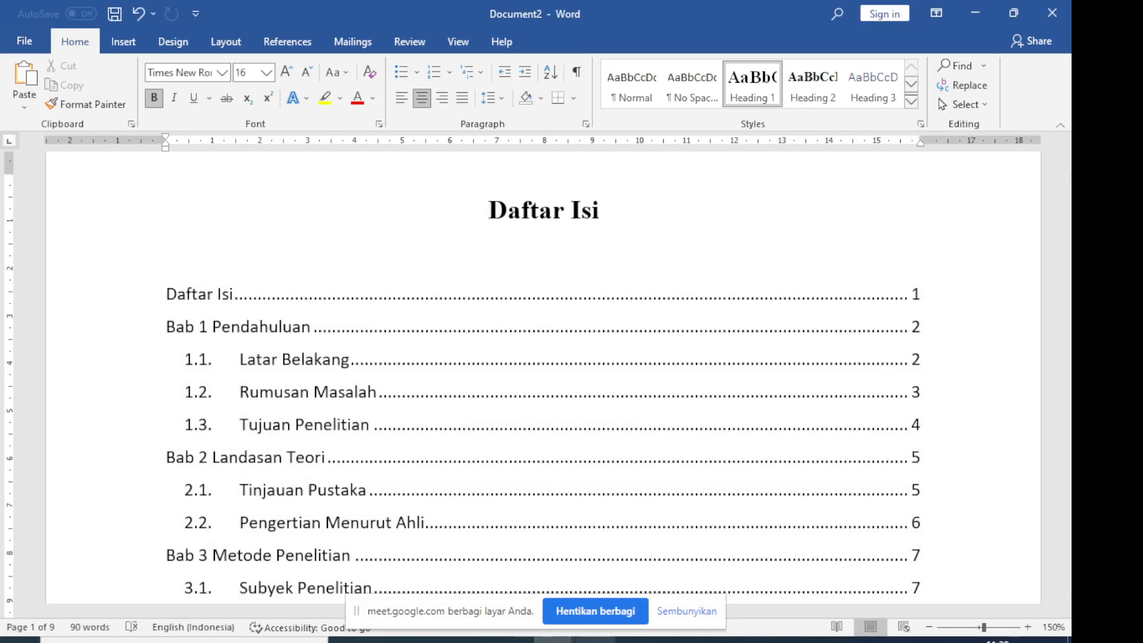
pyautogui.click(513, 639)
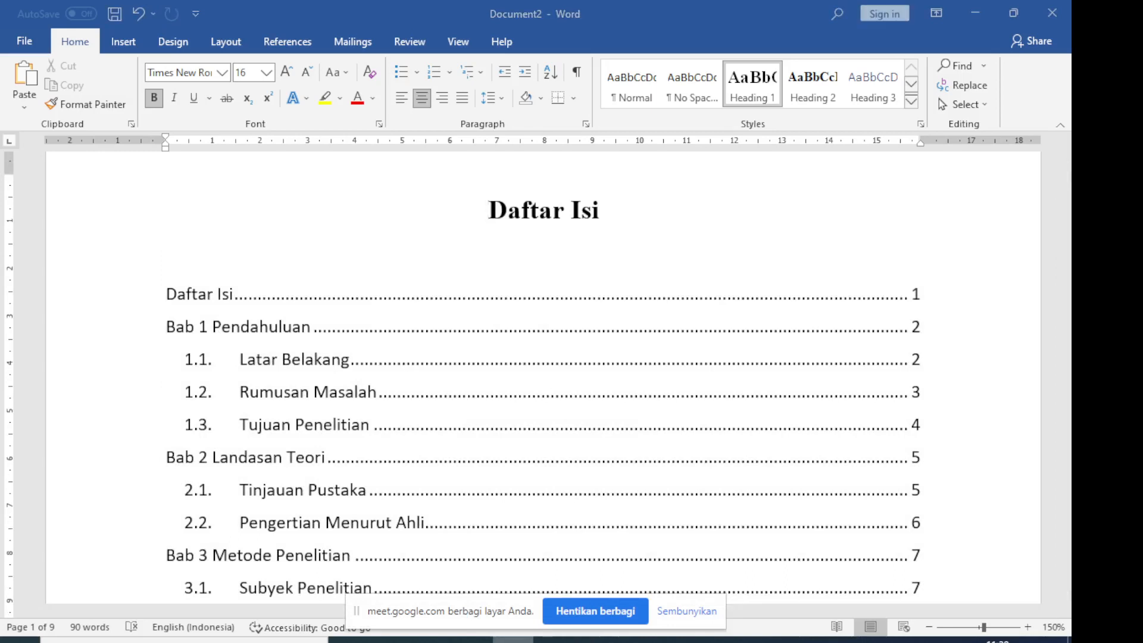
pyautogui.moveTo(553, 640)
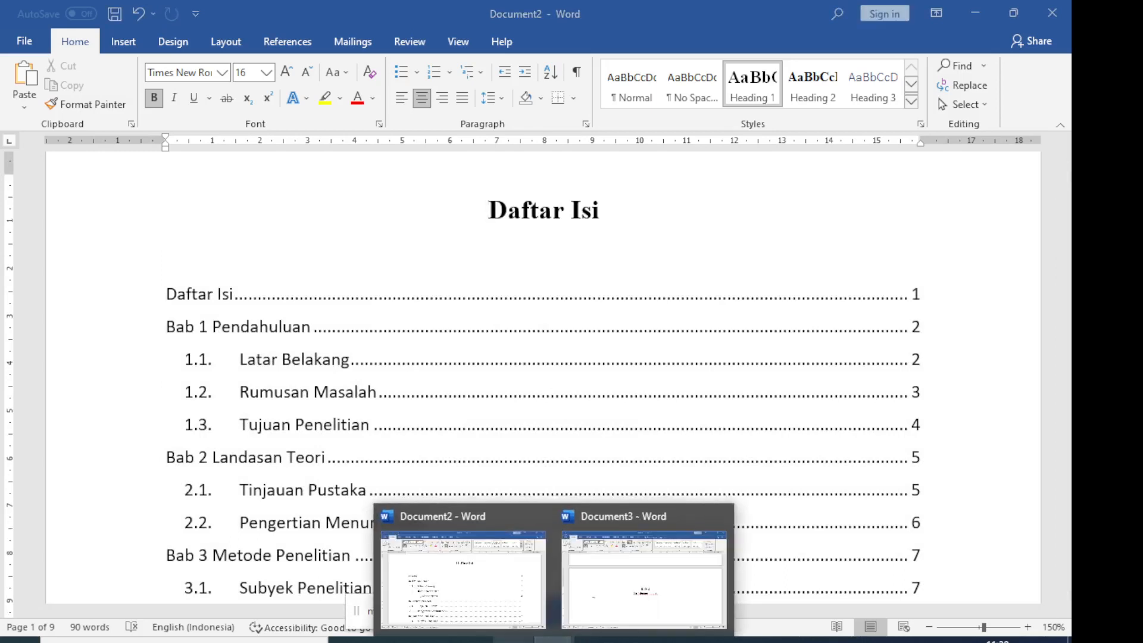
pyautogui.click(493, 619)
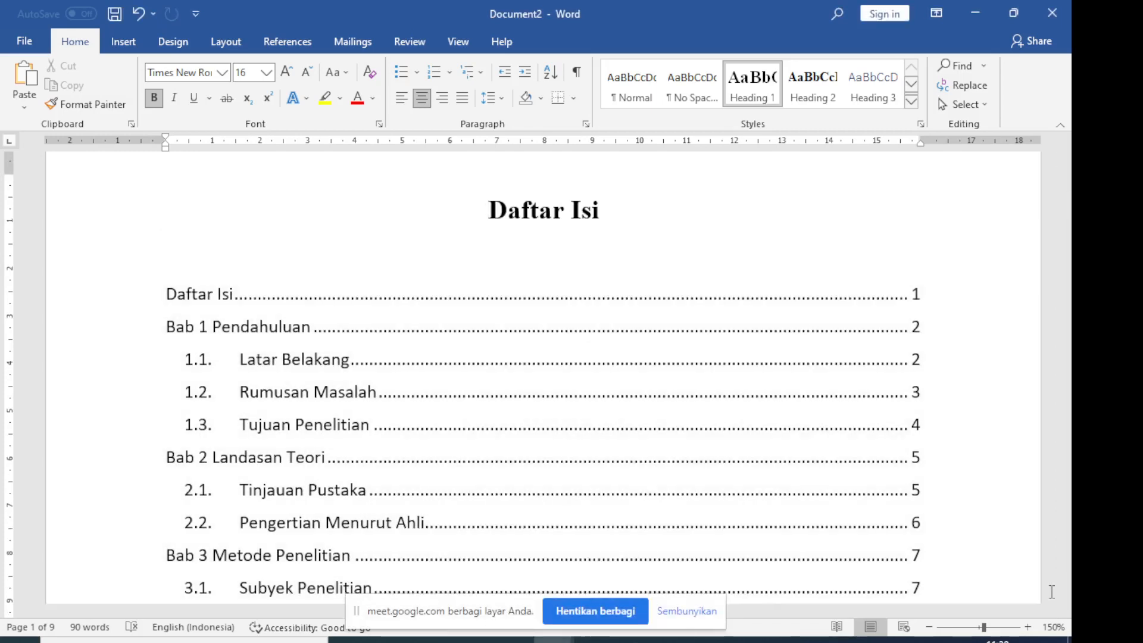
pyautogui.click(637, 640)
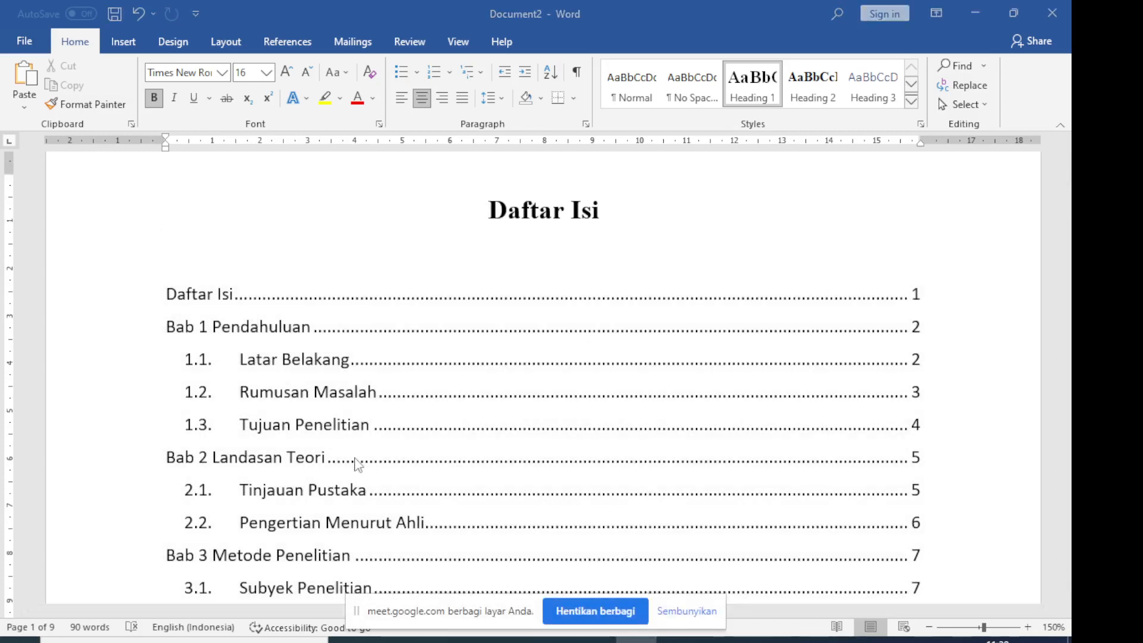
pyautogui.moveTo(554, 640)
pyautogui.click(576, 621)
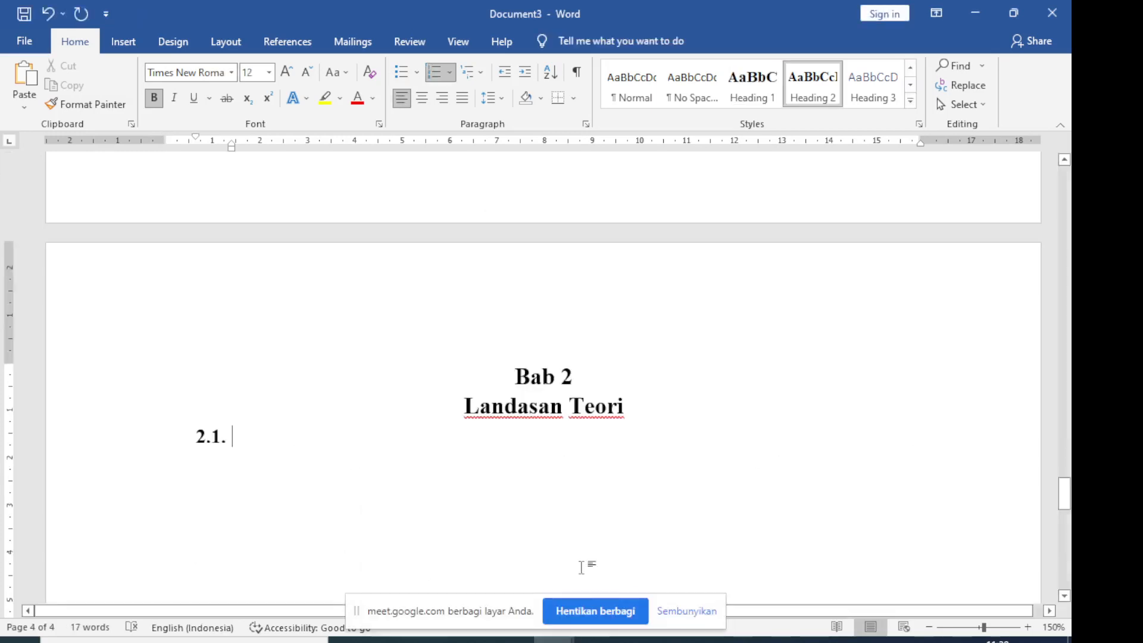
pyautogui.write('Tinjauan ')
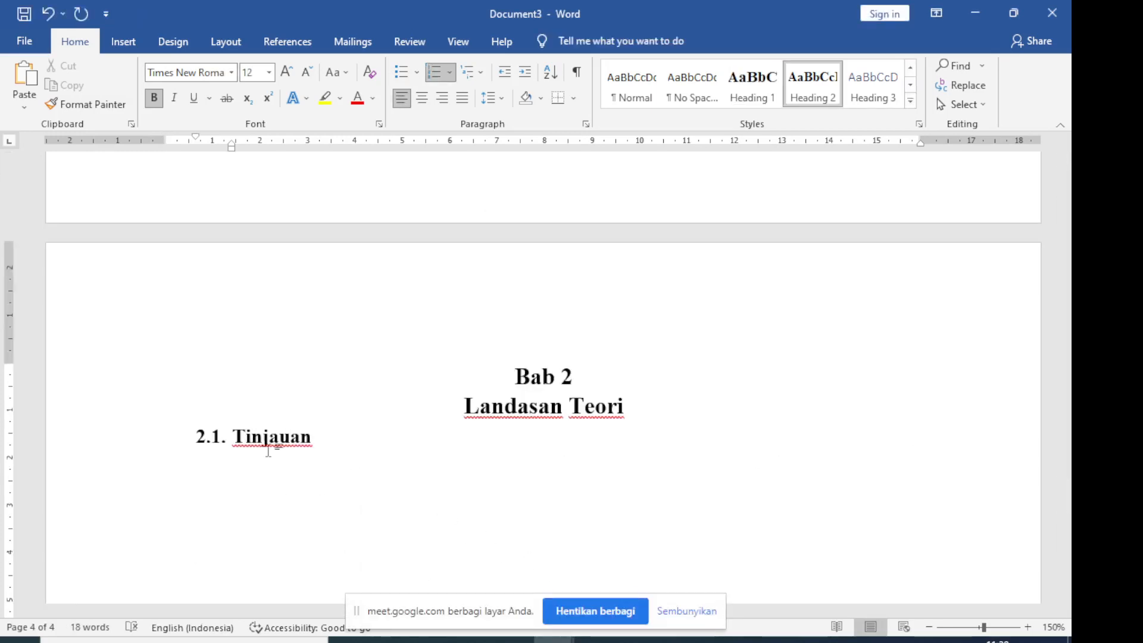
pyautogui.write('Pustaka')
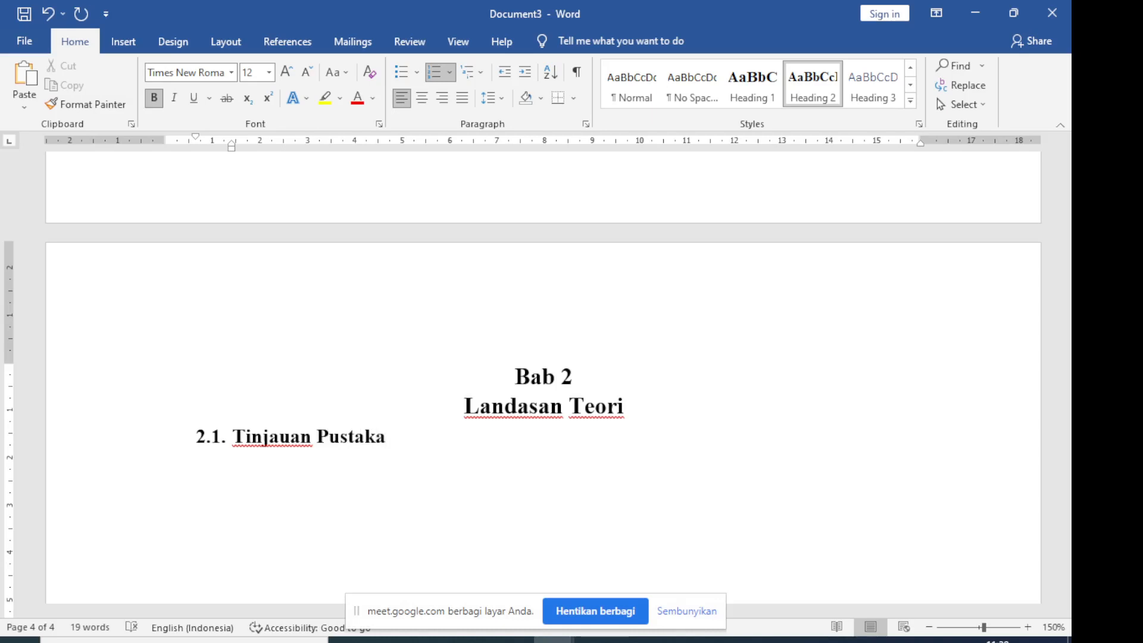
# Insert a blank page after the "Tinjauan Pustaka" subheading
pyautogui.click(123, 42)
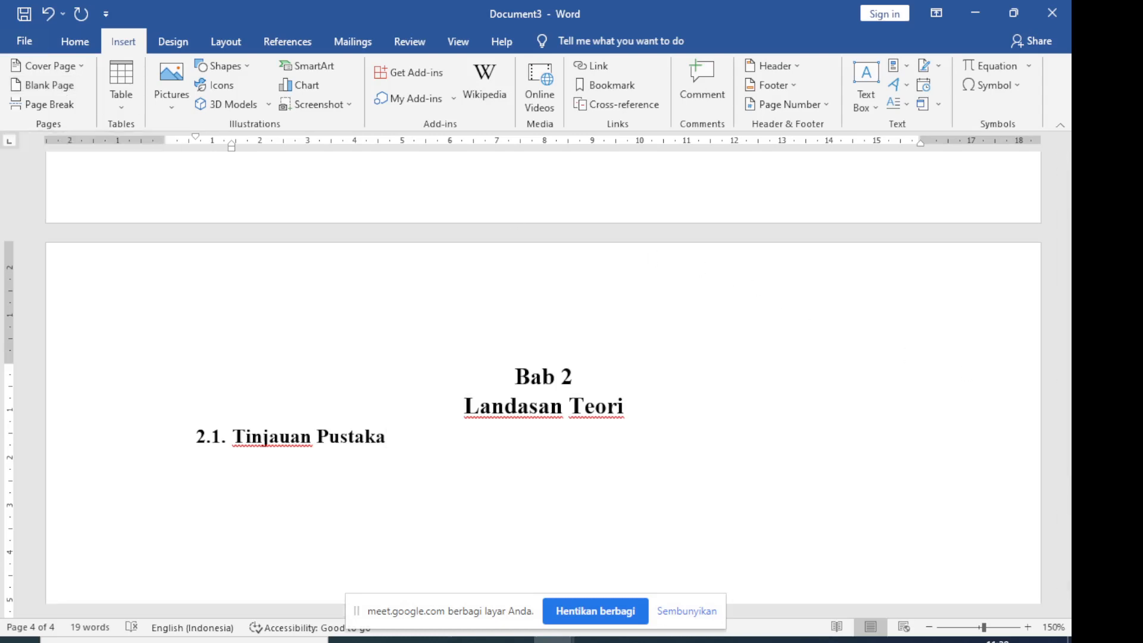
pyautogui.click(514, 640)
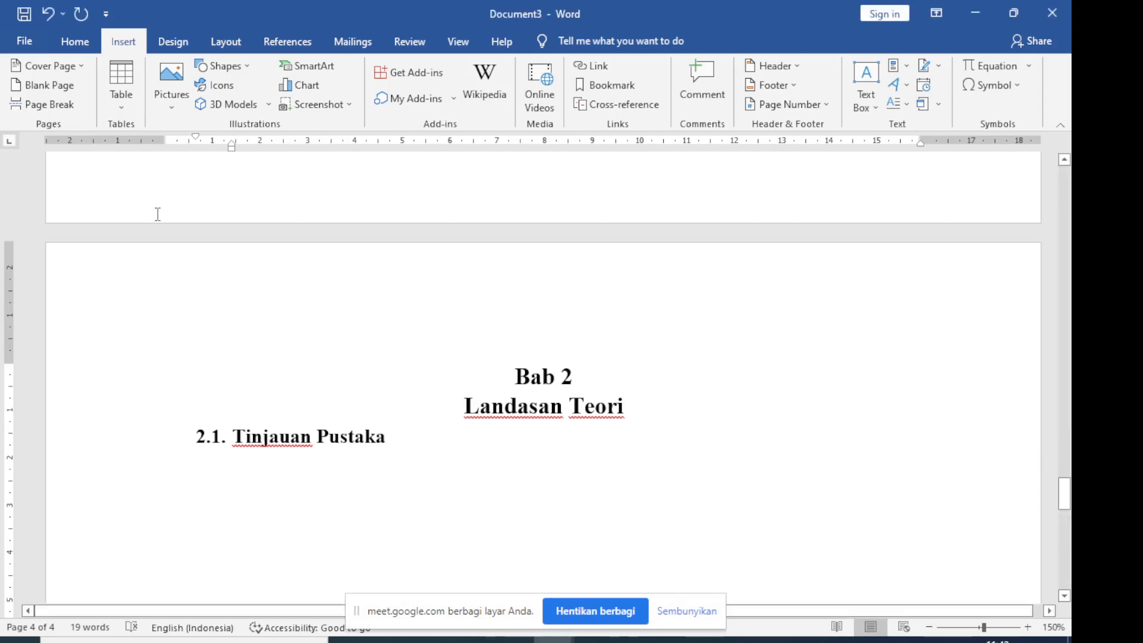
pyautogui.click(60, 89)
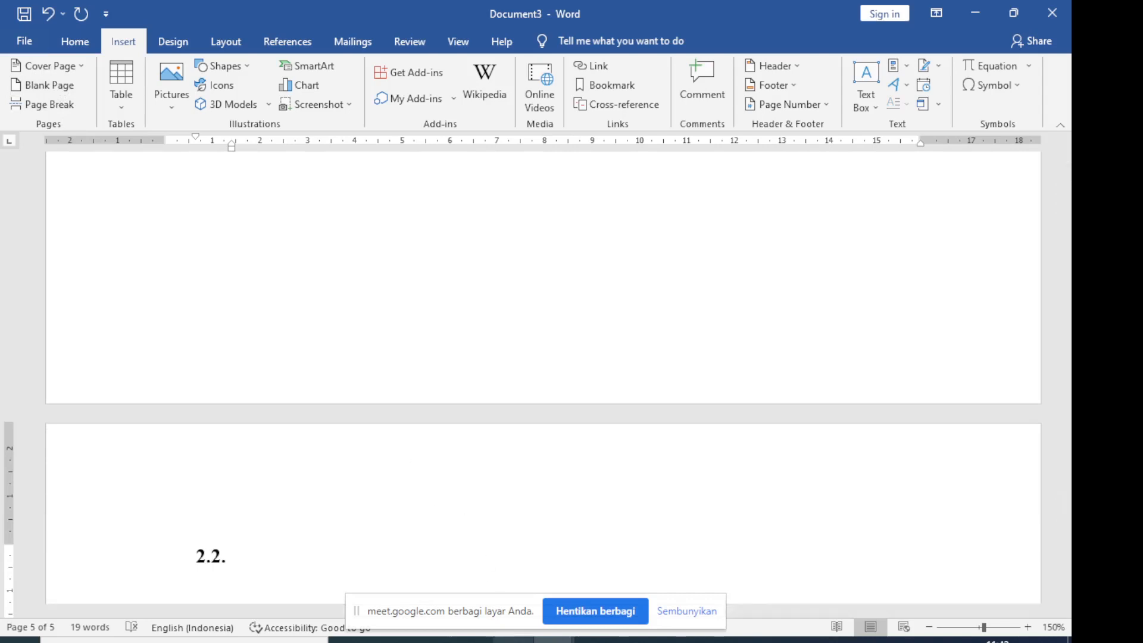
# Consult Document2's table of contents for the second Bab 2 subheading, and write "Pengertian Menurut Ahli" as 2.2. in Document3
pyautogui.moveTo(554, 638)
pyautogui.click(450, 596)
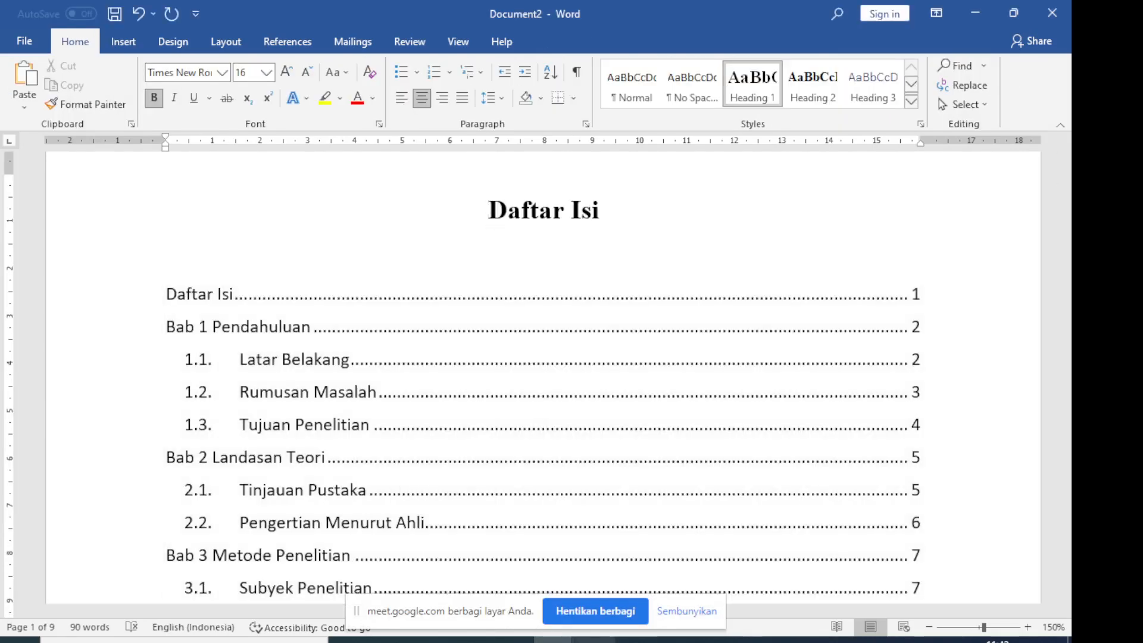
pyautogui.moveTo(553, 640)
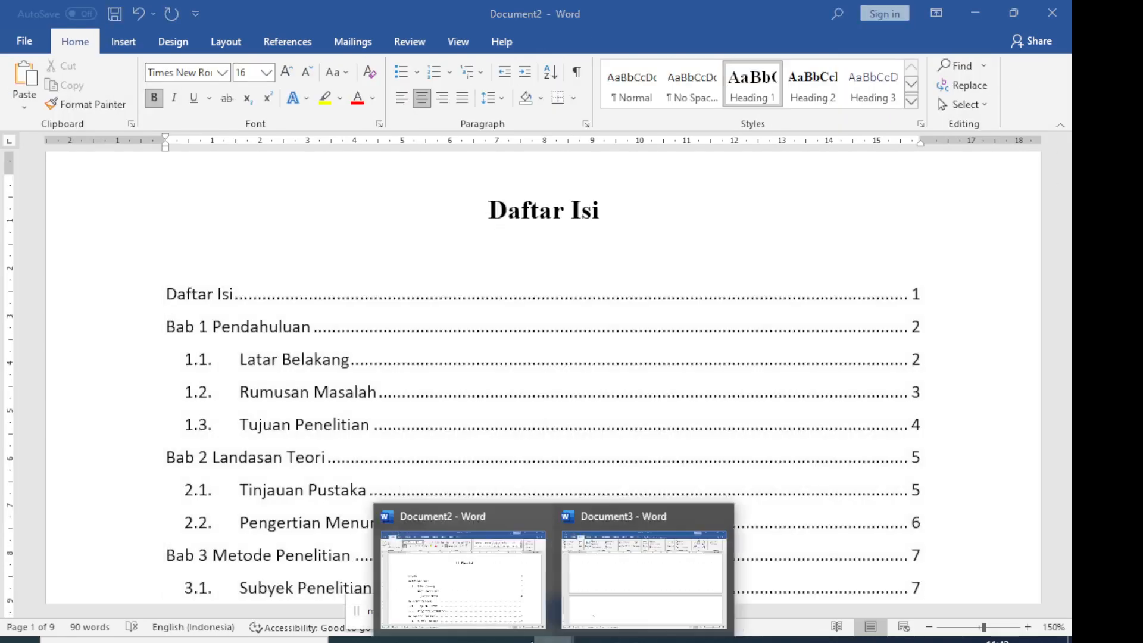
pyautogui.click(611, 569)
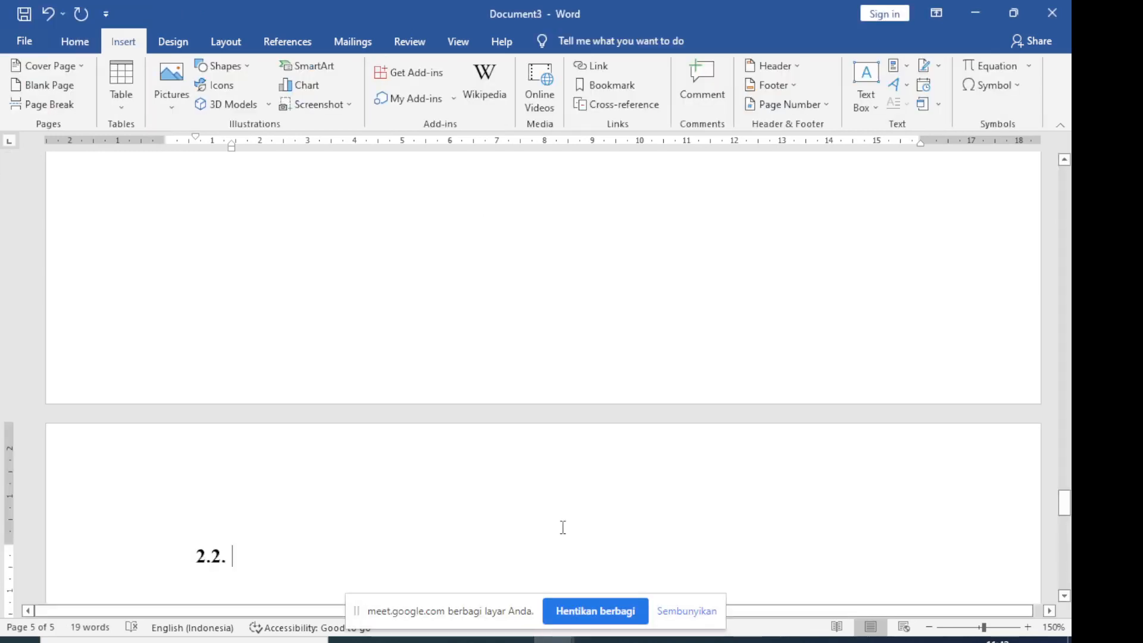
pyautogui.write('Pengertian ')
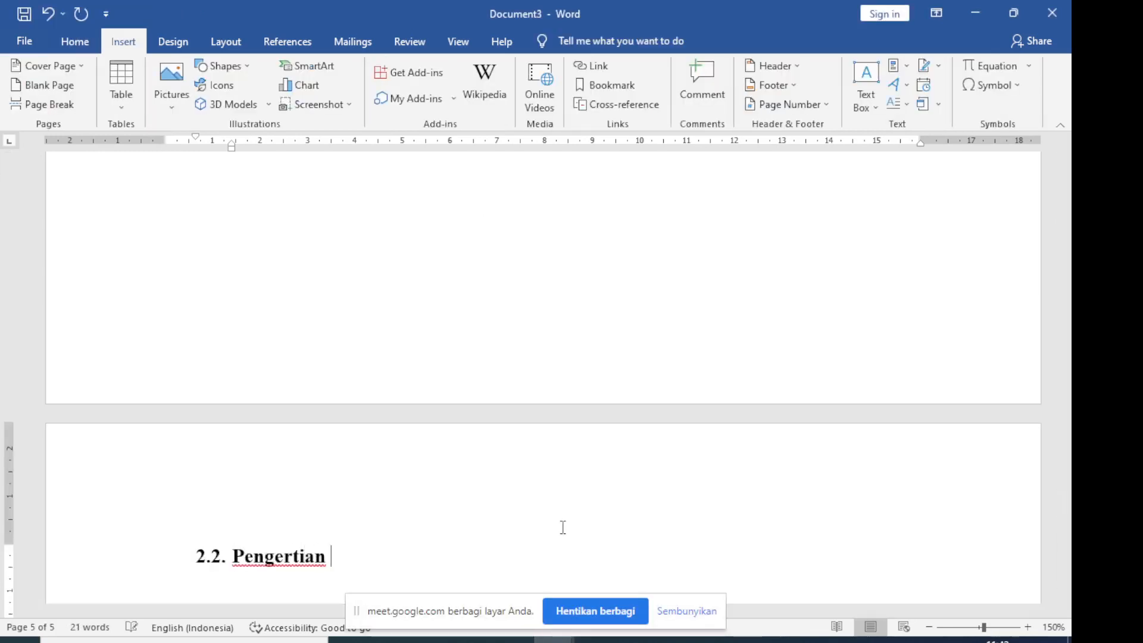
pyautogui.write('Menurut Ah')
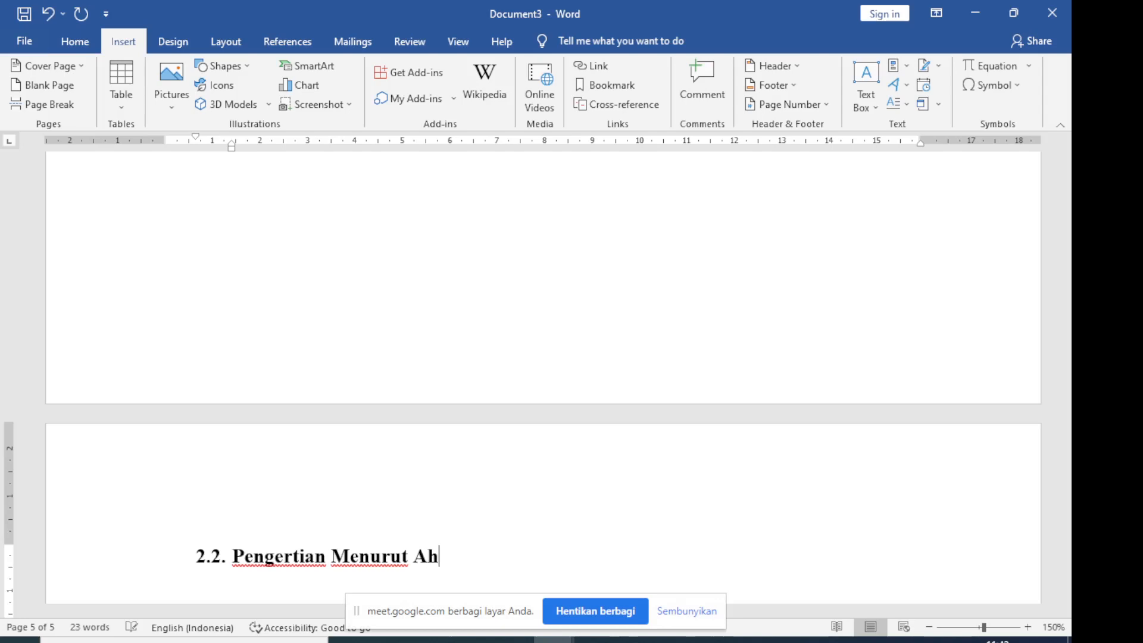
pyautogui.write('li')
# Insert a blank page after the "Pengertian Menurut Ahli" subheading and remove the 2.3. numbering from the new page's line
pyautogui.scroll(-3, 799, 422)
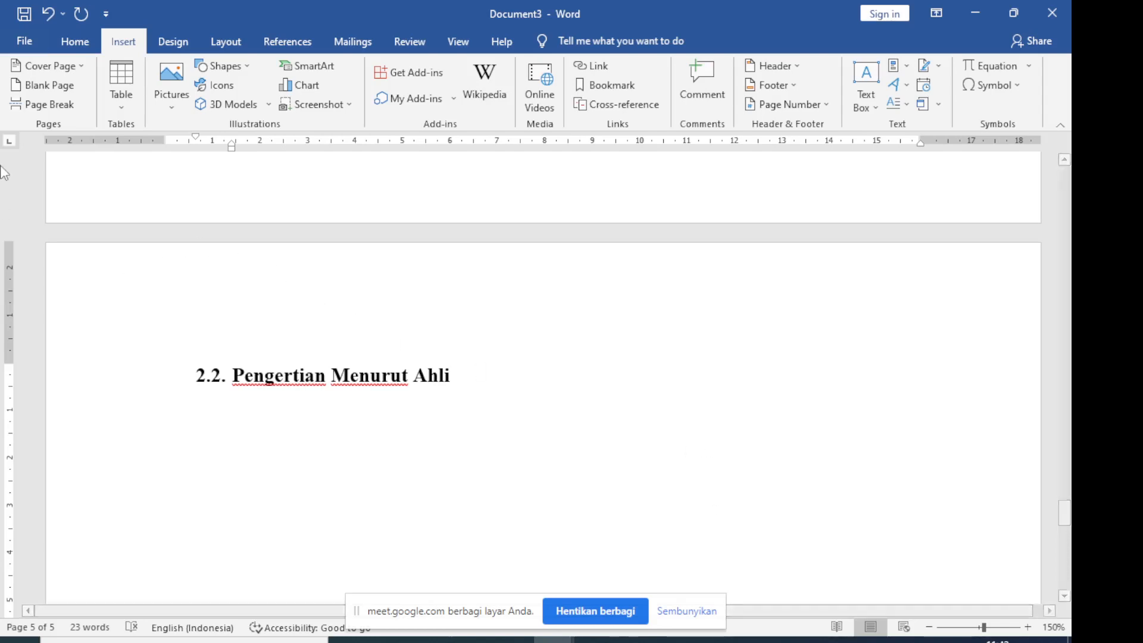
pyautogui.click(51, 86)
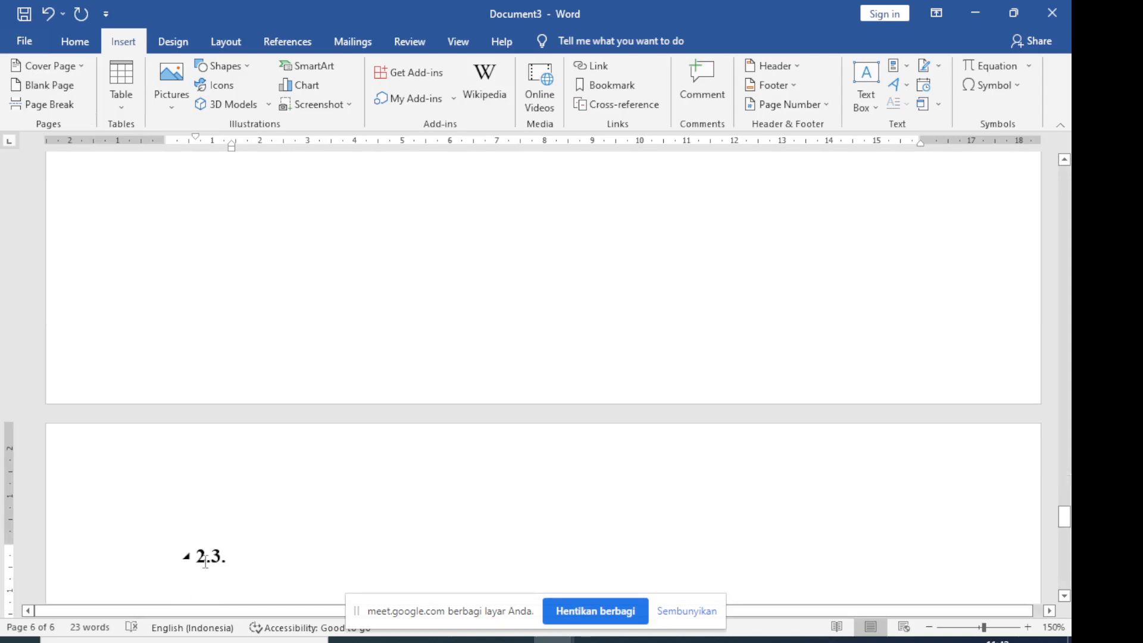
pyautogui.press('BackSpace')
pyautogui.press('BackSpace')
# Apply Heading 1 on the new page and write "Bab 3" with "Metode Penelitian" below it, followed by a new line
pyautogui.click(88, 43)
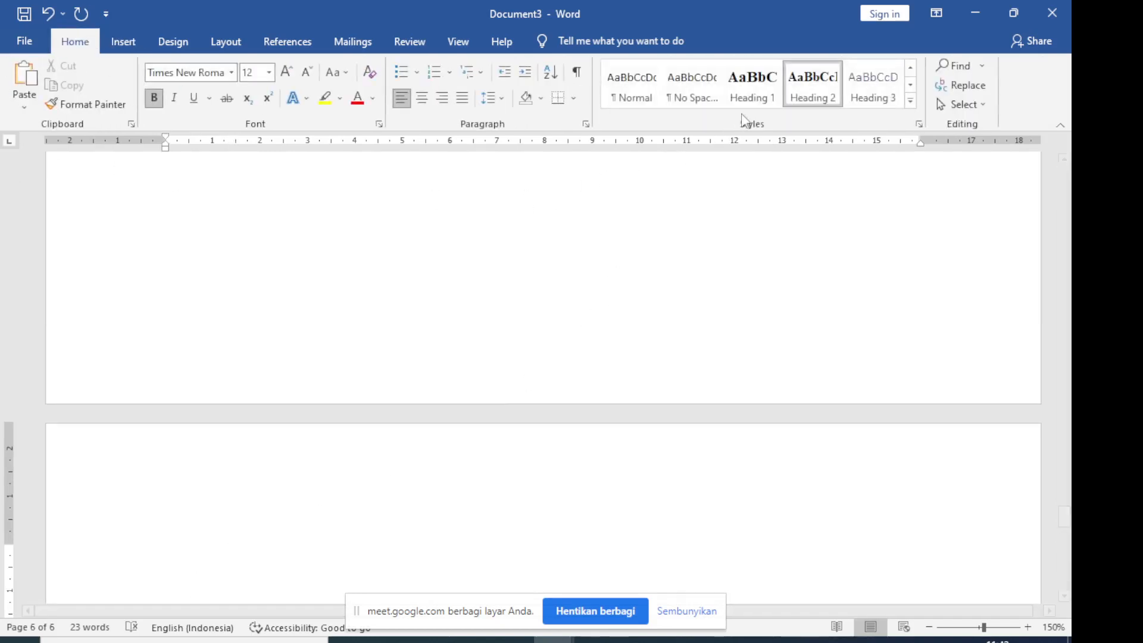
pyautogui.click(752, 95)
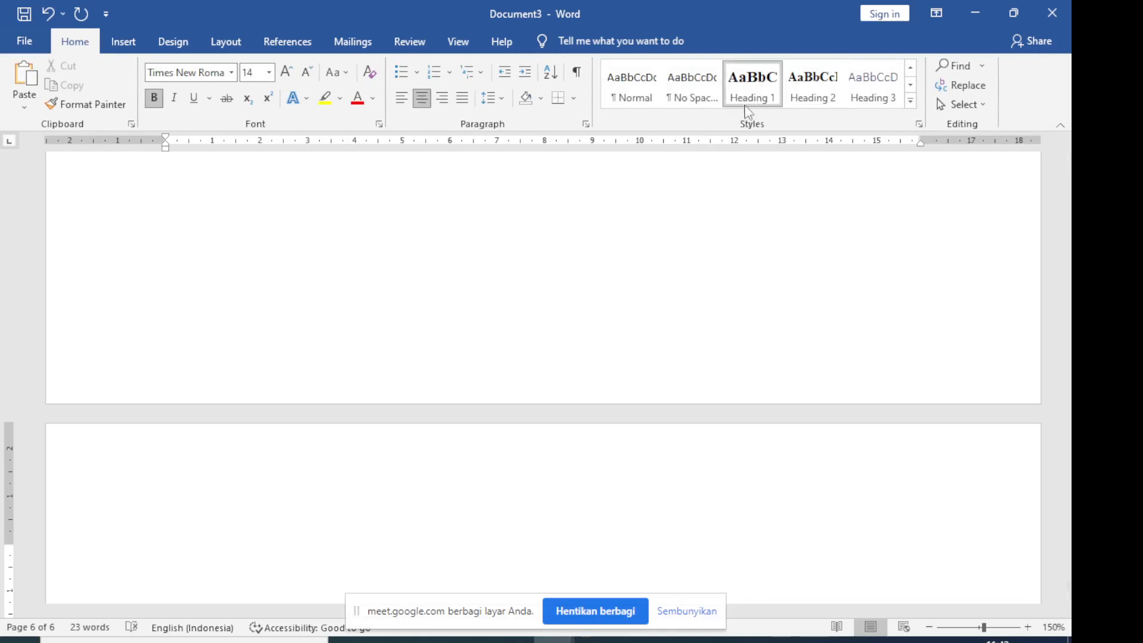
pyautogui.scroll(-2, 801, 280)
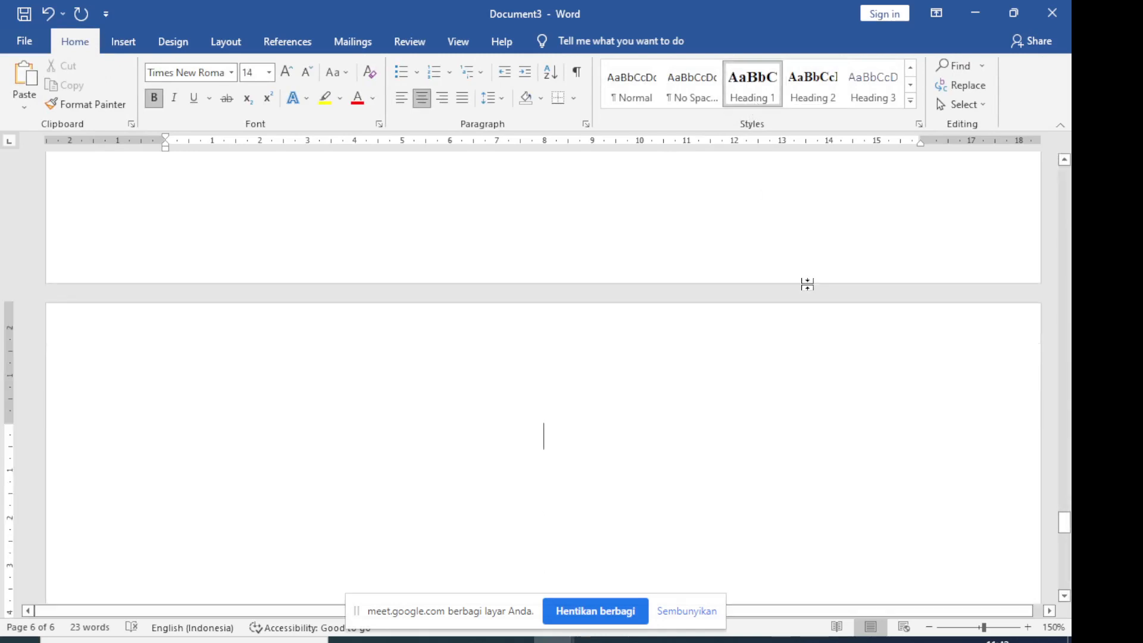
pyautogui.write('Bab 3')
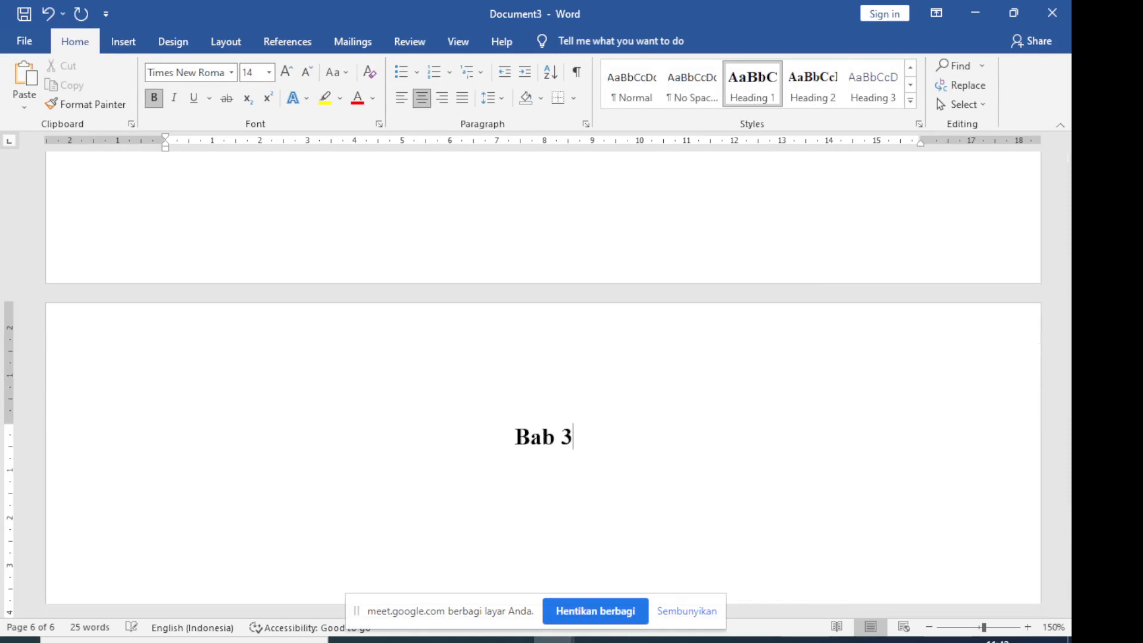
pyautogui.write('.')
pyautogui.press('BackSpace')
pyautogui.press('Return')
pyautogui.write('Metode ')
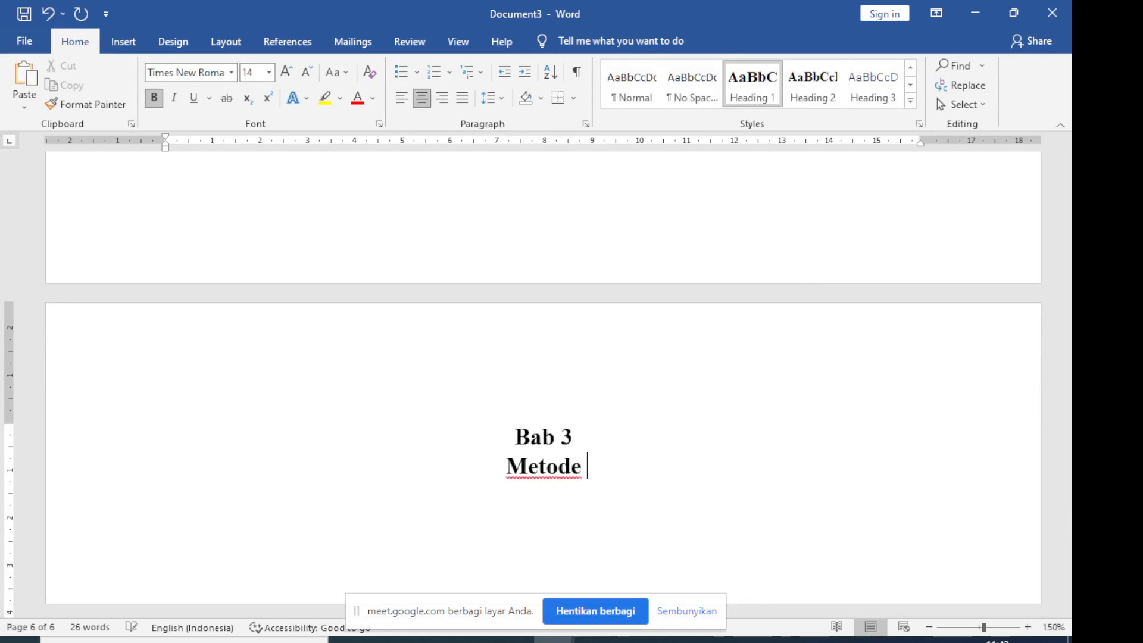
pyautogui.write('Penelitian')
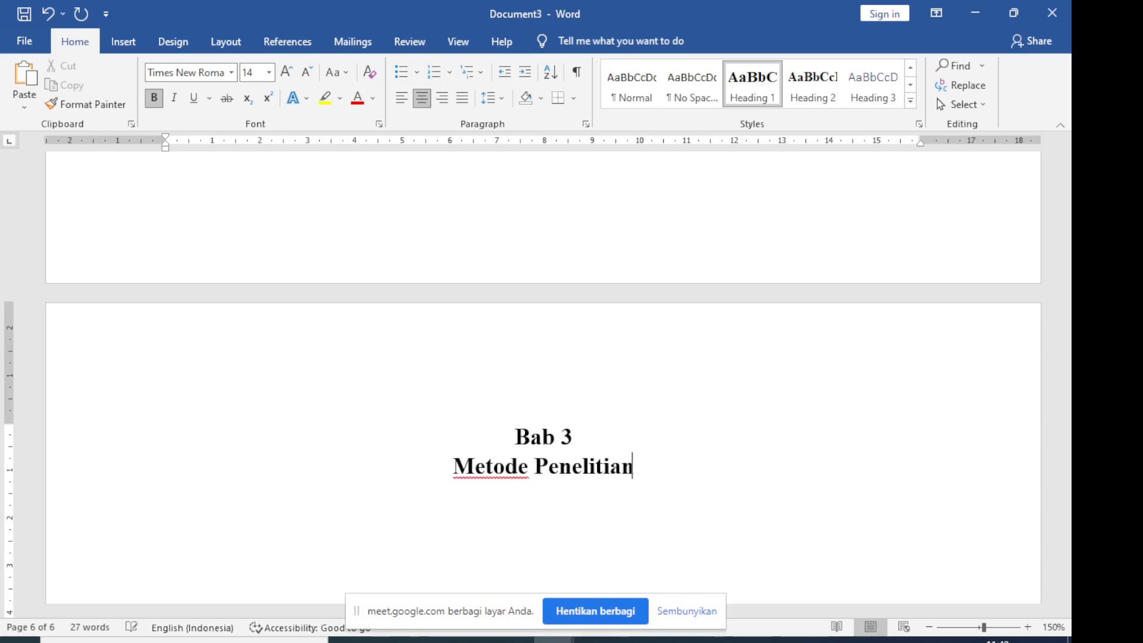
pyautogui.press('Return')
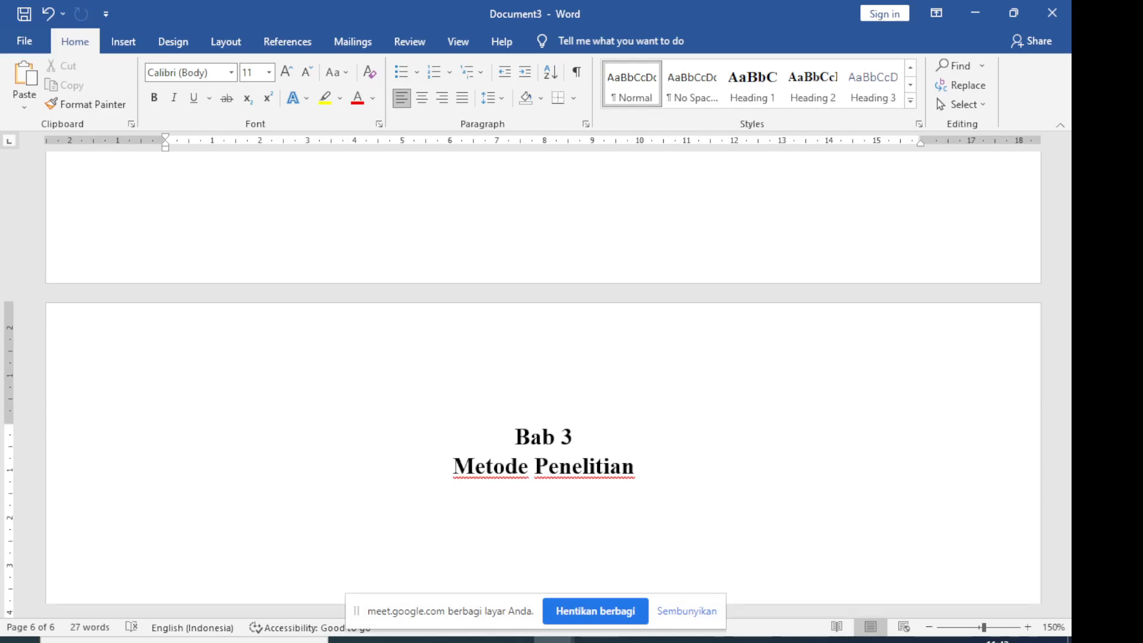
# Switch to Document2 and find the Bab 3 page to read its first subheading
pyautogui.click(472, 640)
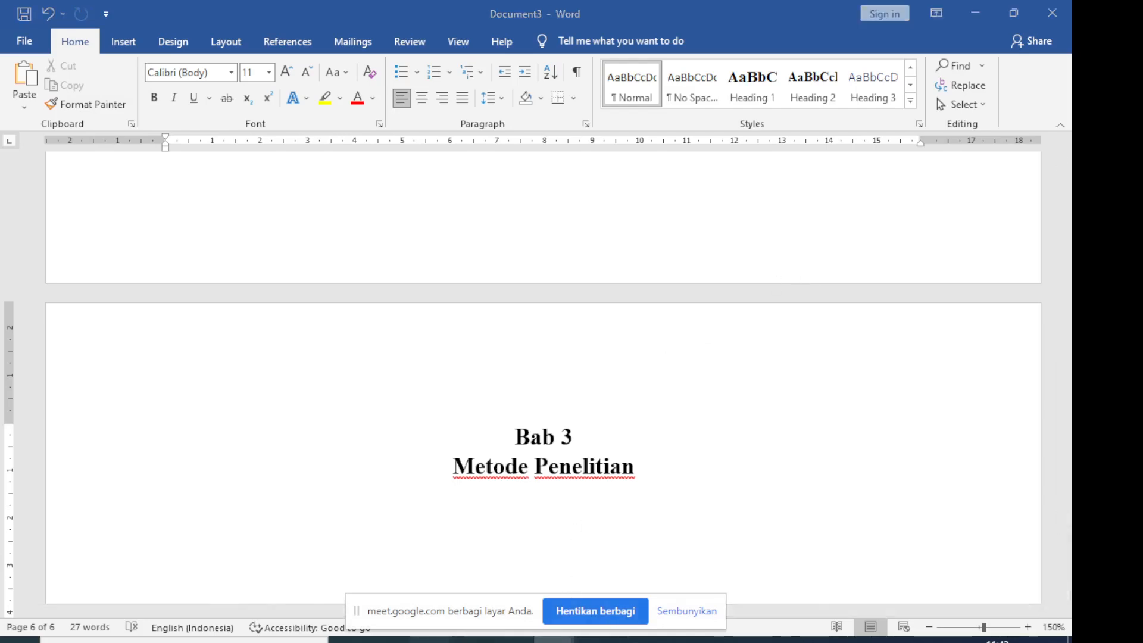
pyautogui.click(472, 639)
pyautogui.moveTo(554, 640)
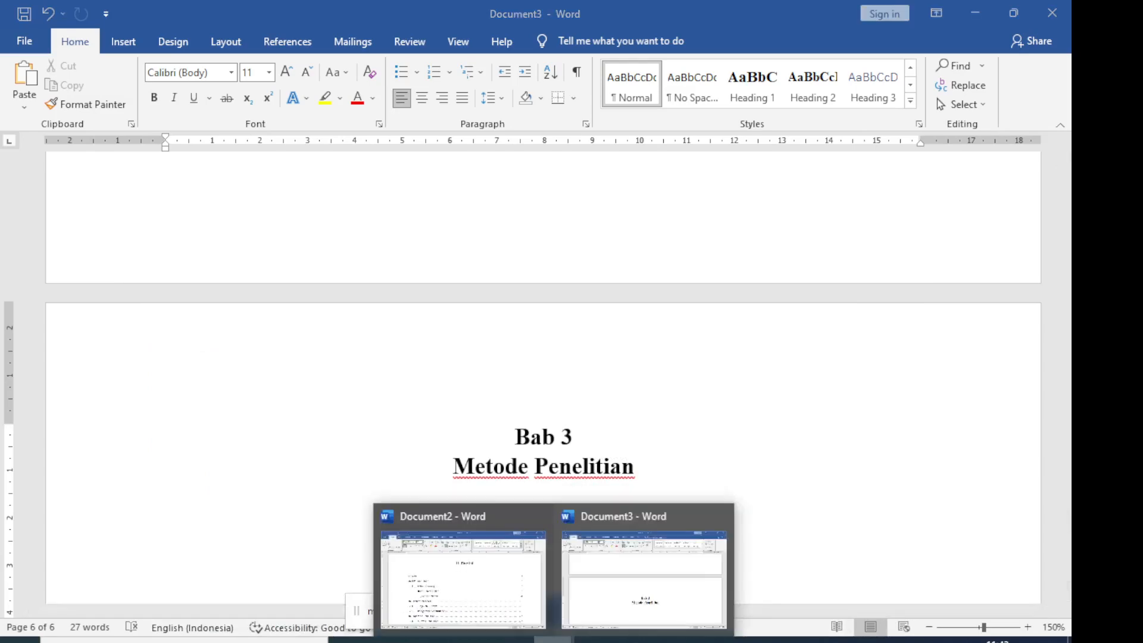
pyautogui.click(514, 604)
pyautogui.scroll(-3, 513, 512)
pyautogui.scroll(-10, 513, 512)
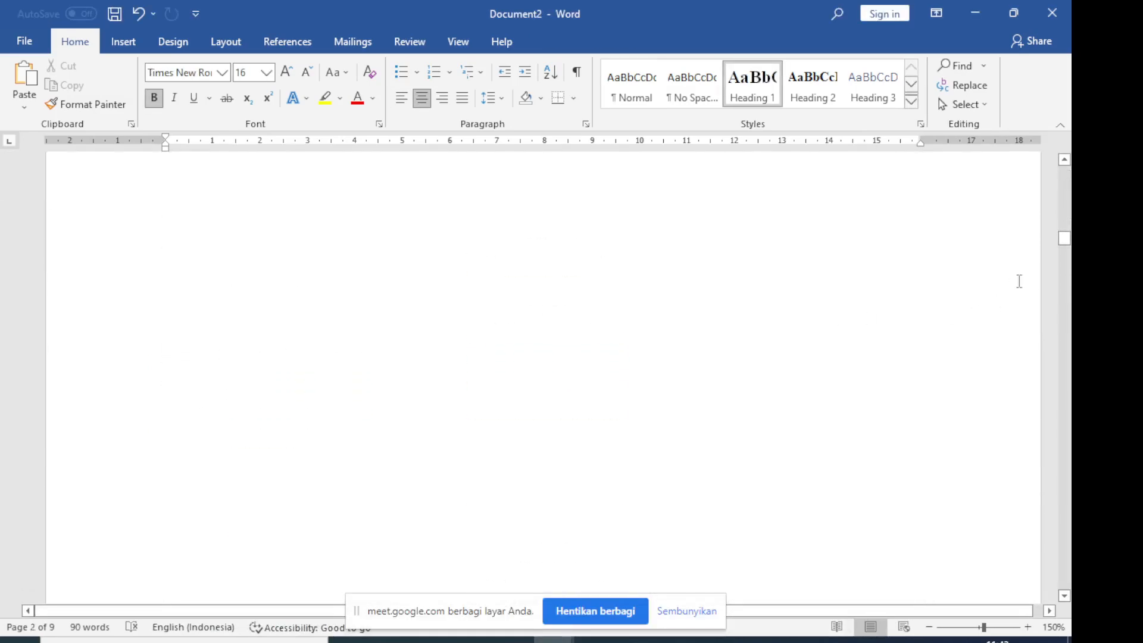
pyautogui.scroll(-5, 754, 354)
pyautogui.scroll(-10, 754, 353)
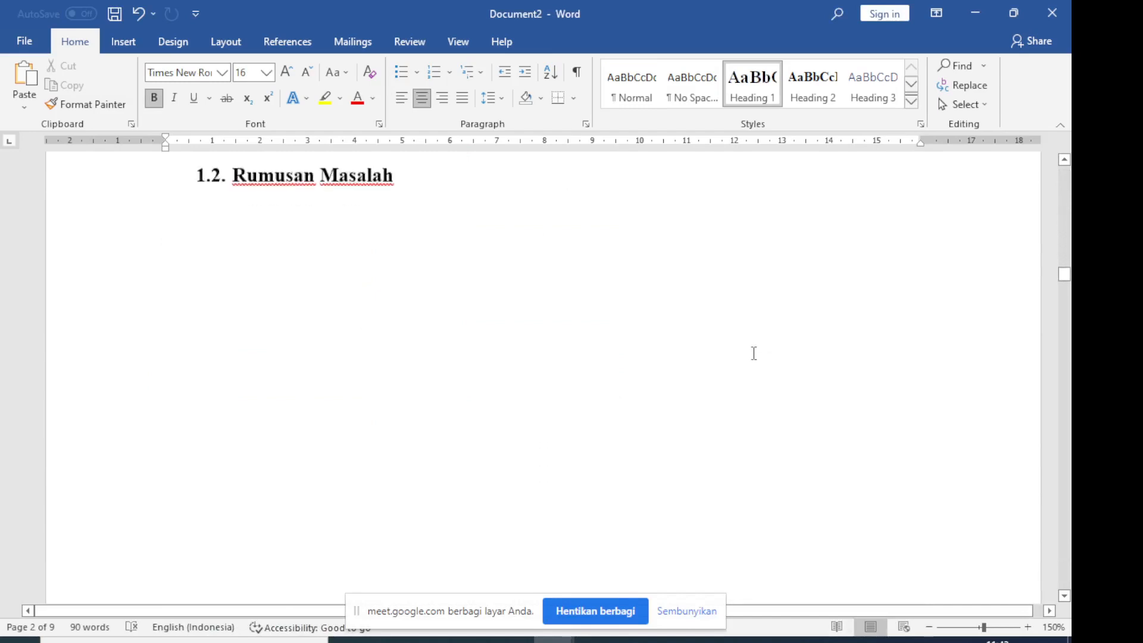
pyautogui.scroll(-9, 754, 353)
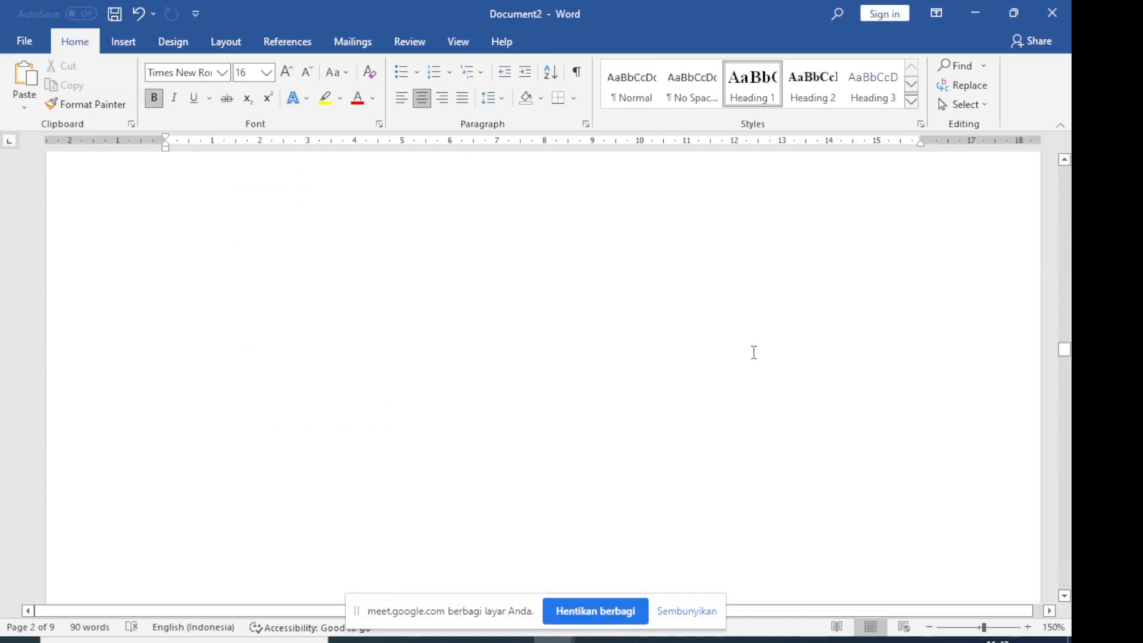
pyautogui.scroll(-9, 754, 353)
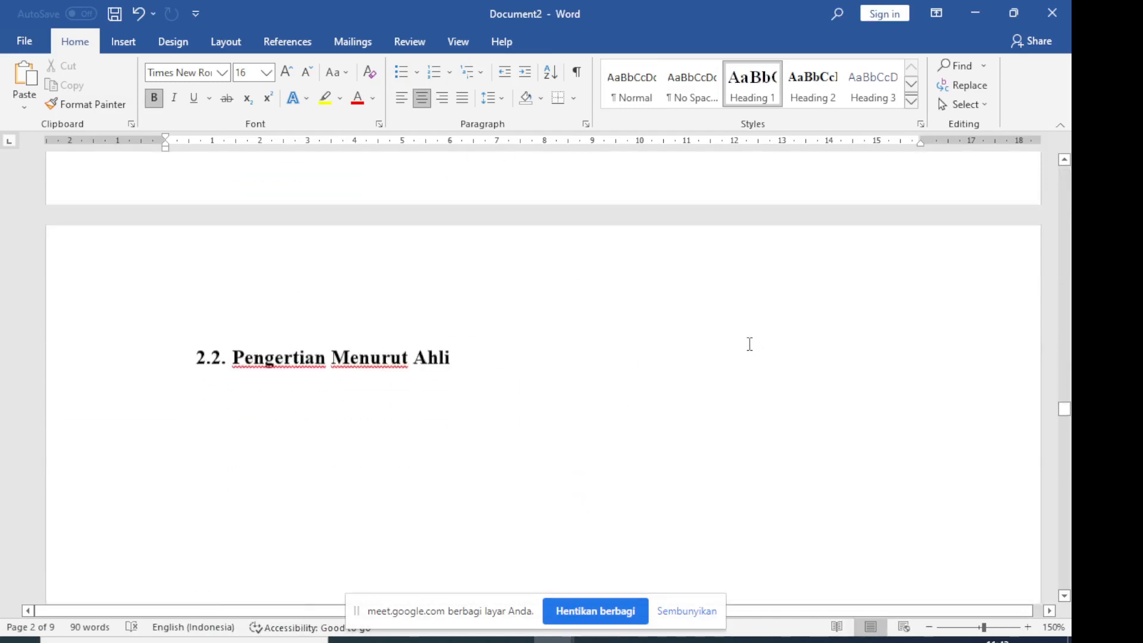
pyautogui.scroll(-3, 750, 344)
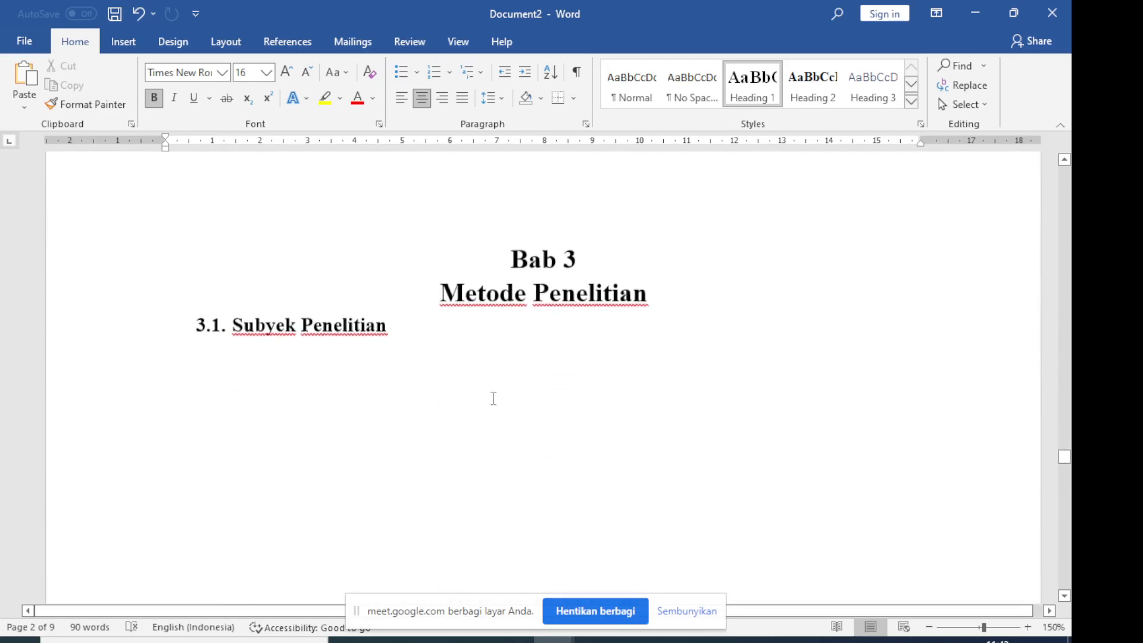
pyautogui.moveTo(398, 325); pyautogui.dragTo(246, 311)
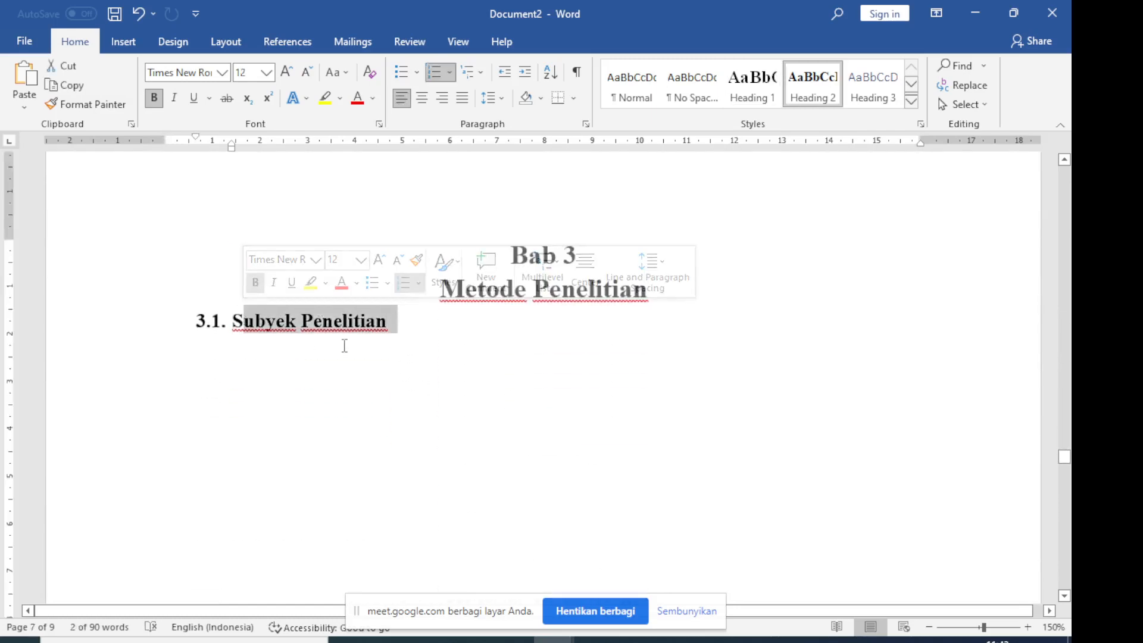
pyautogui.click(403, 344)
pyautogui.moveTo(390, 325); pyautogui.dragTo(232, 316)
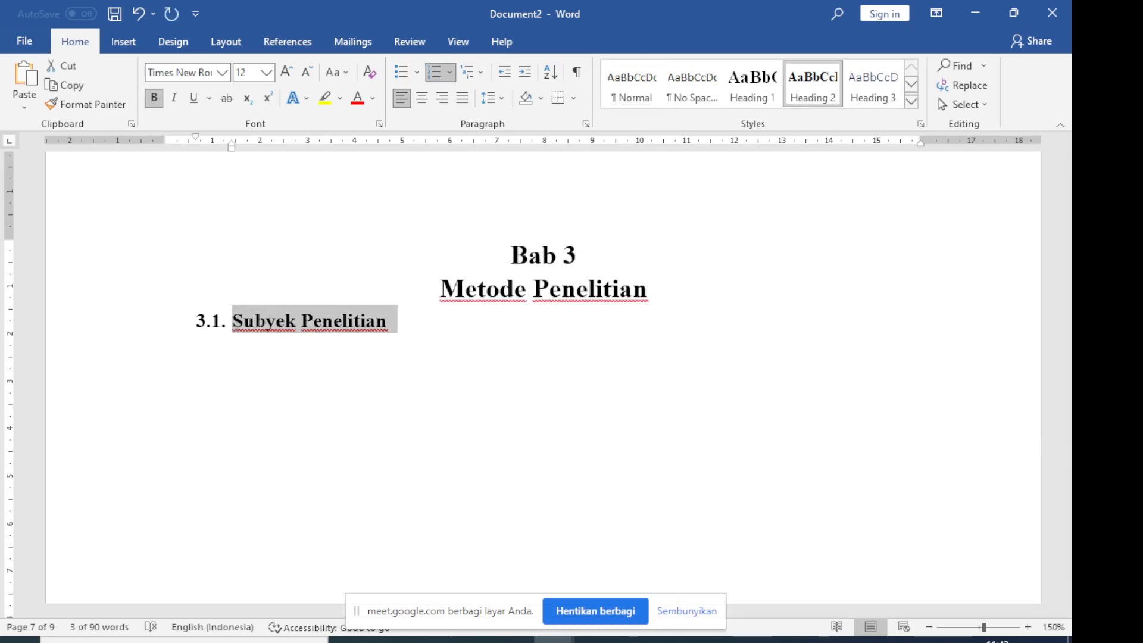
pyautogui.hotkey('alt', 'Tab')
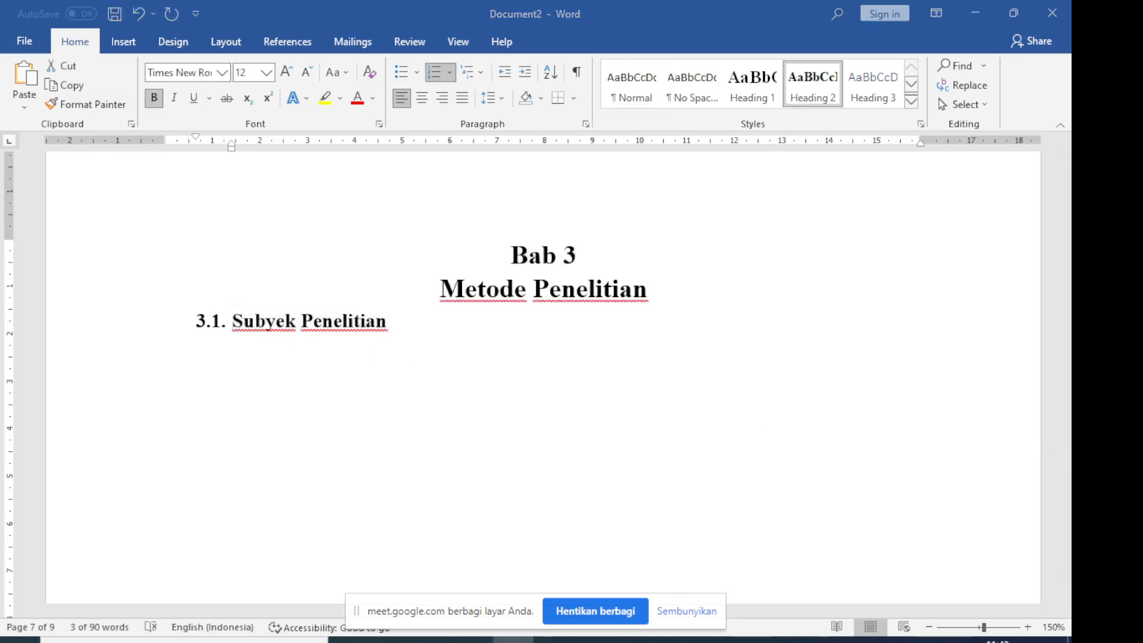
# Read the second and third Bab 3 subheadings on the following pages of Document2
pyautogui.scroll(-13, 744, 463)
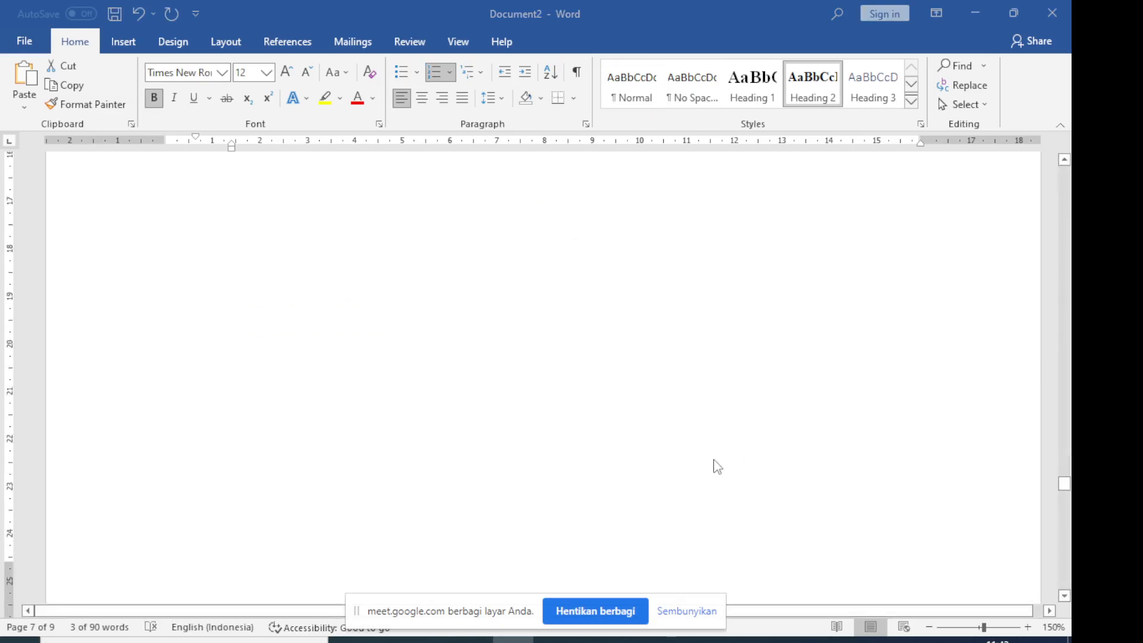
pyautogui.scroll(-4, 716, 465)
pyautogui.moveTo(412, 356); pyautogui.dragTo(232, 354)
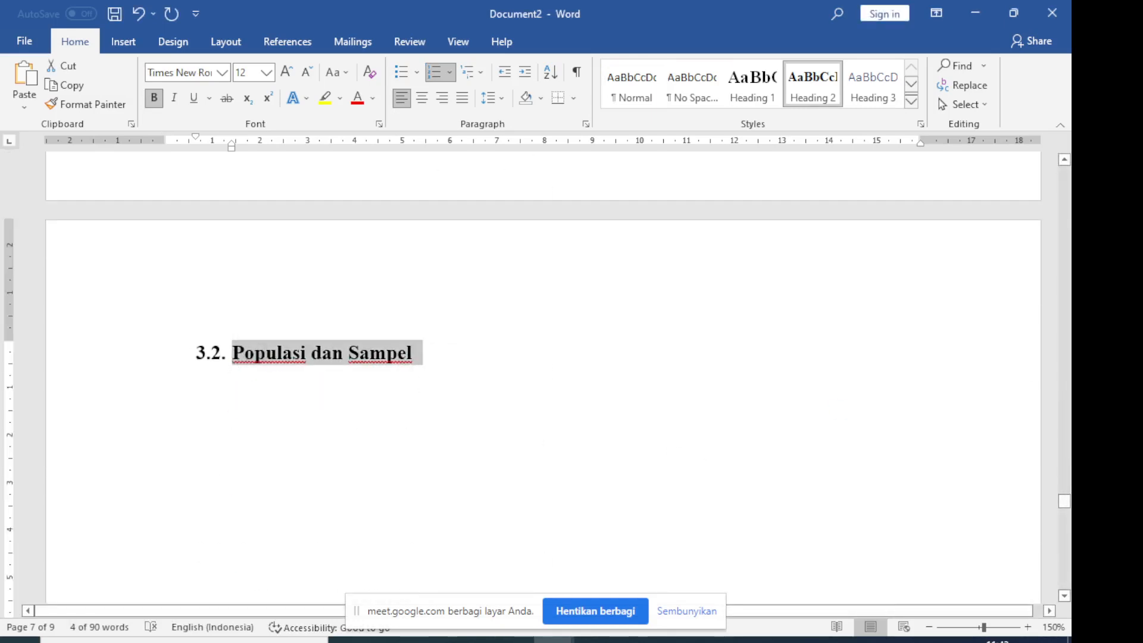
pyautogui.hotkey('alt', 'Tab')
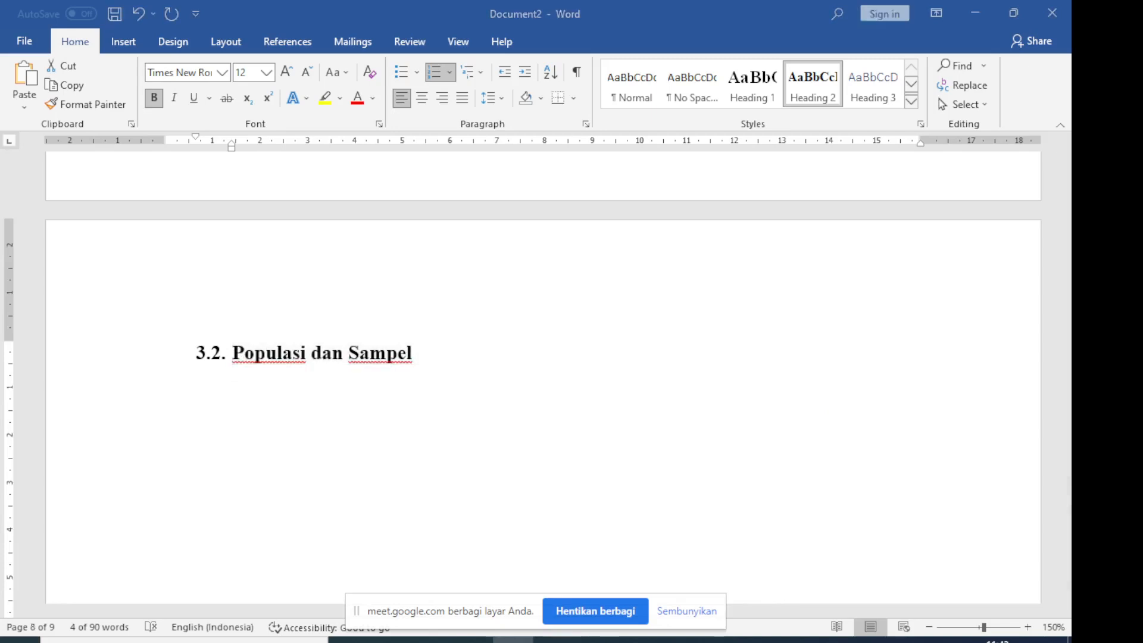
pyautogui.scroll(-15, 745, 458)
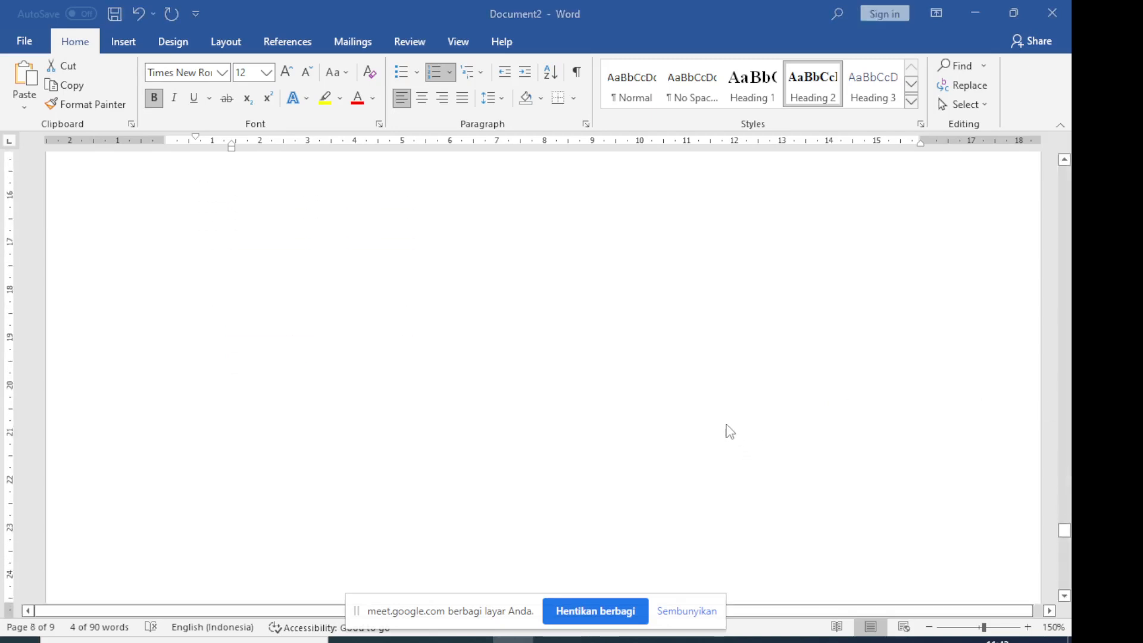
pyautogui.scroll(-3, 714, 429)
pyautogui.click(417, 282)
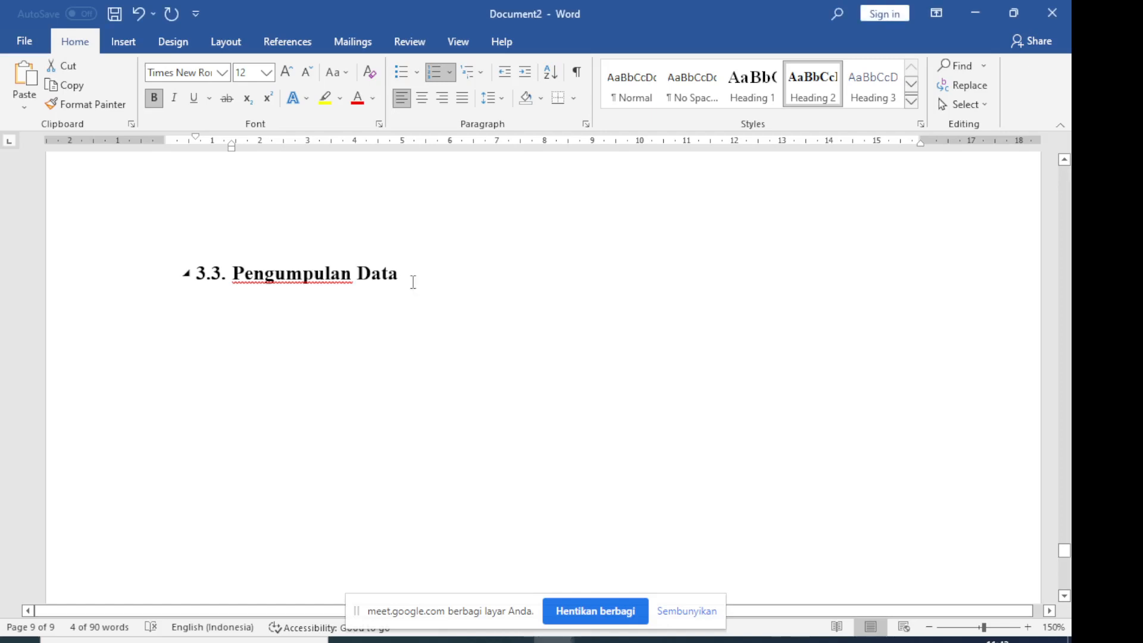
pyautogui.moveTo(385, 280); pyautogui.dragTo(232, 275)
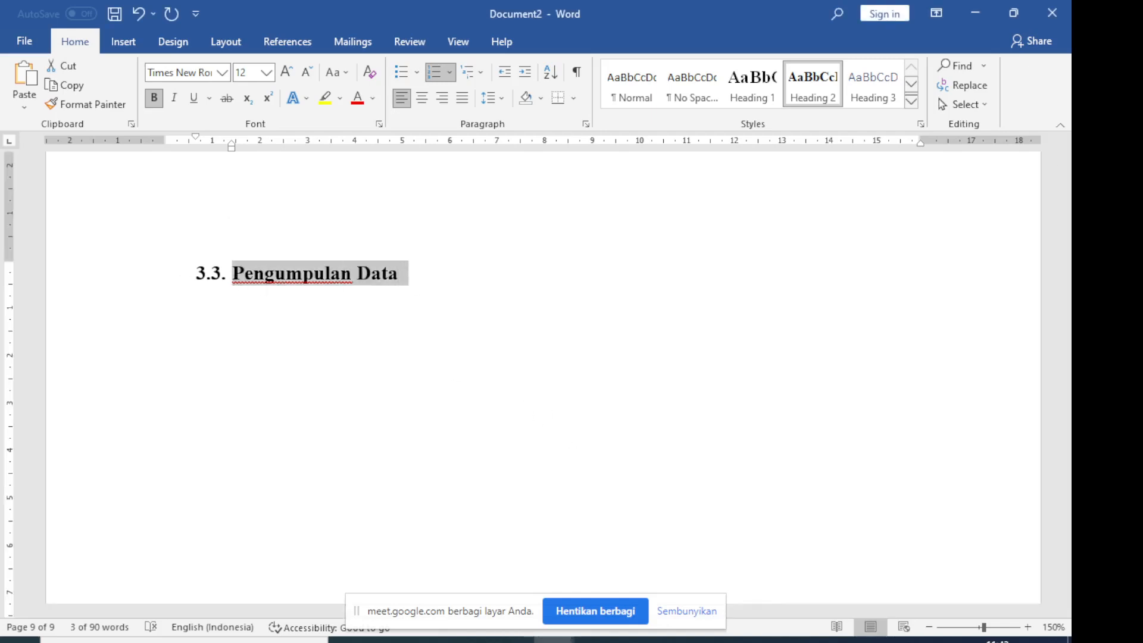
pyautogui.hotkey('alt', 'Tab')
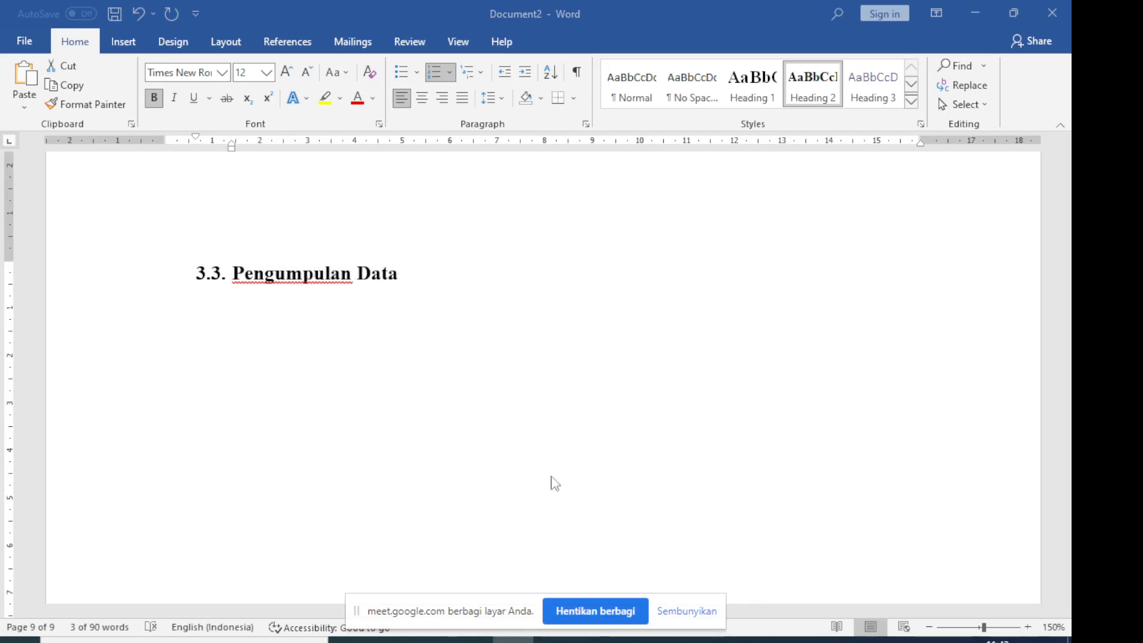
# Return to Document3 and format the line below "Metode Penelitian" as Heading 2 with multilevel numbering at the second list level
pyautogui.moveTo(553, 640)
pyautogui.click(629, 594)
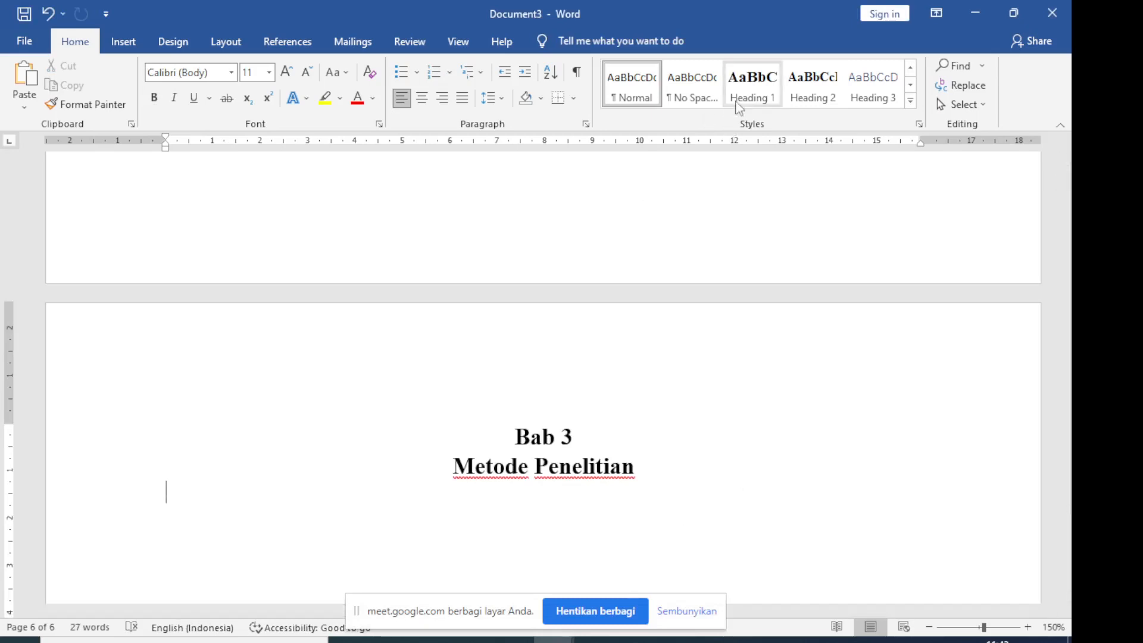
pyautogui.click(807, 88)
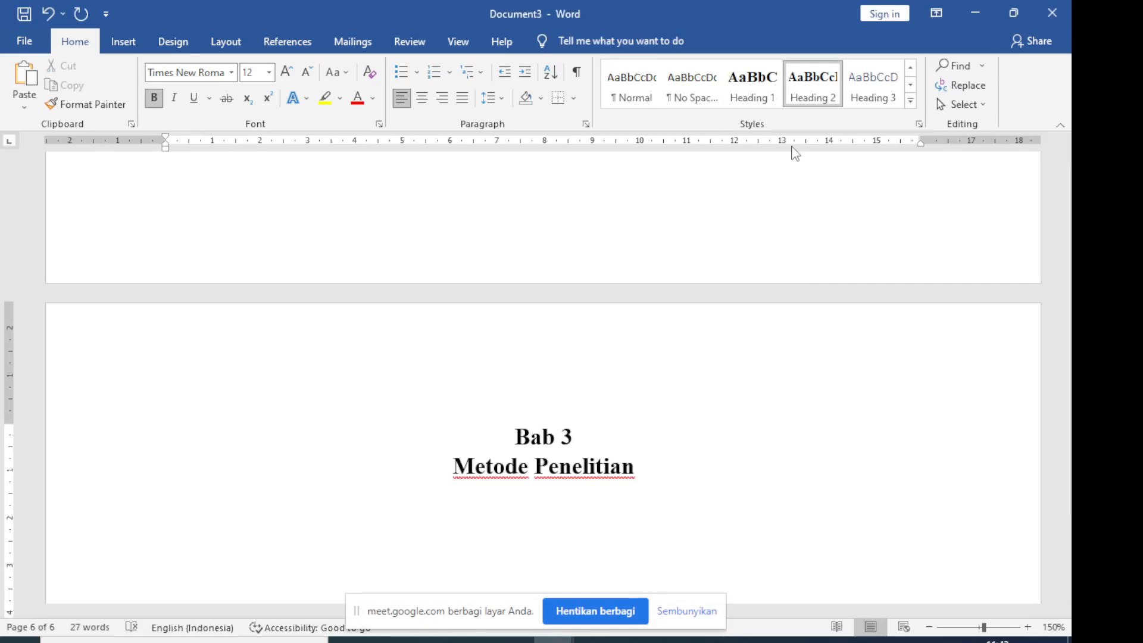
pyautogui.click(478, 76)
pyautogui.click(621, 245)
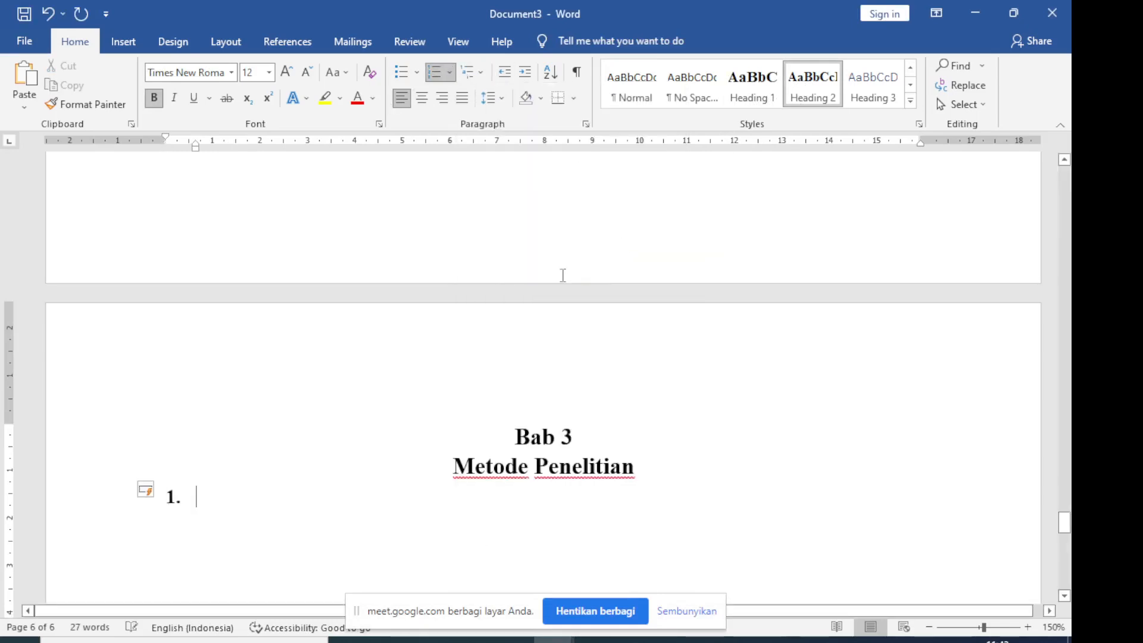
pyautogui.click(449, 72)
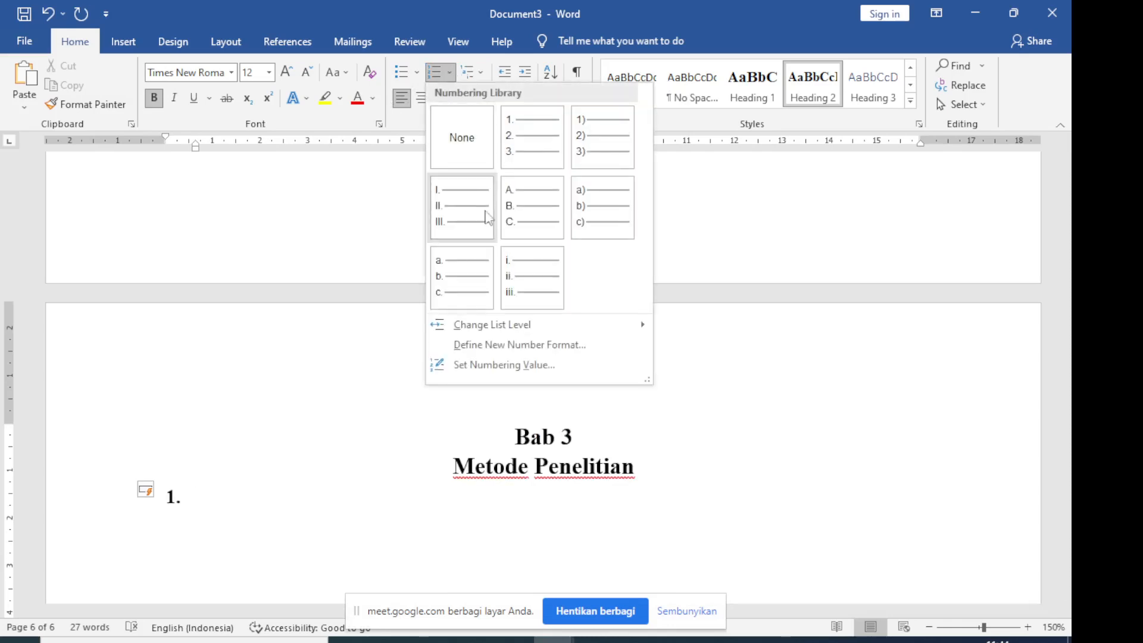
pyautogui.moveTo(636, 325)
pyautogui.click(682, 360)
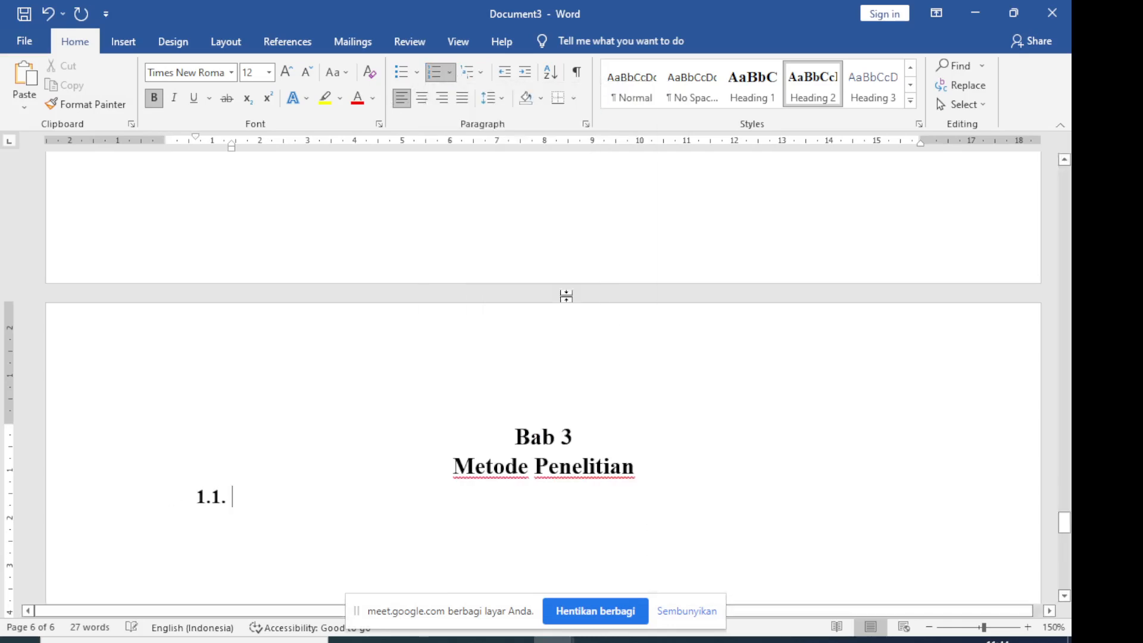
# Continue the numbering from the previous list with the value advanced to 3.1., and write "Subyek Penelitian" as the subheading
pyautogui.click(440, 74)
pyautogui.click(442, 75)
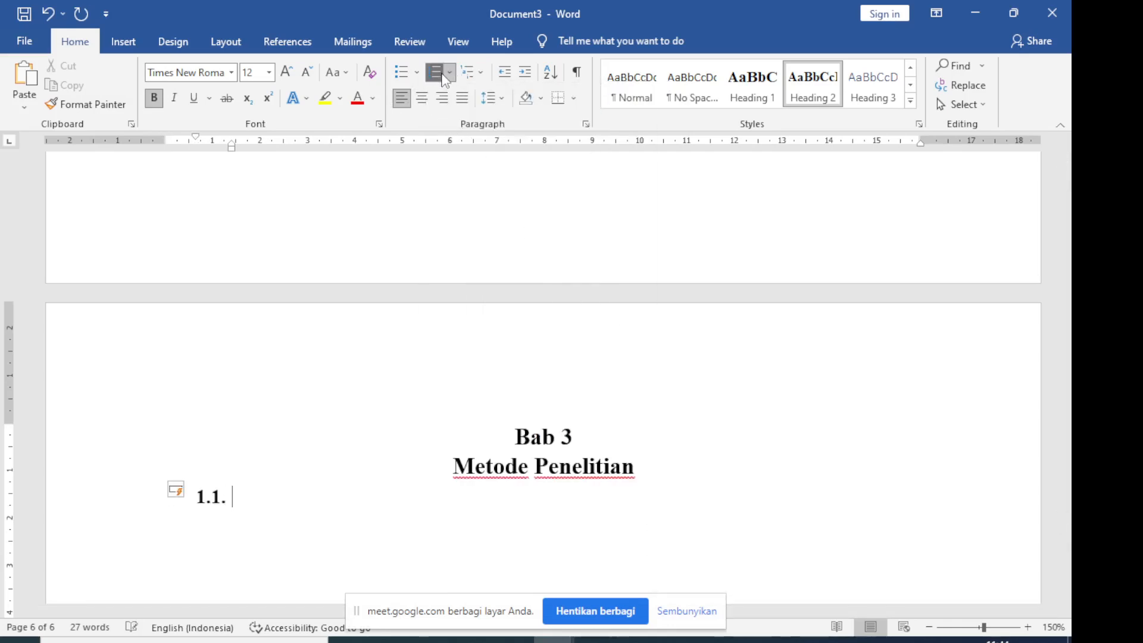
pyautogui.click(450, 74)
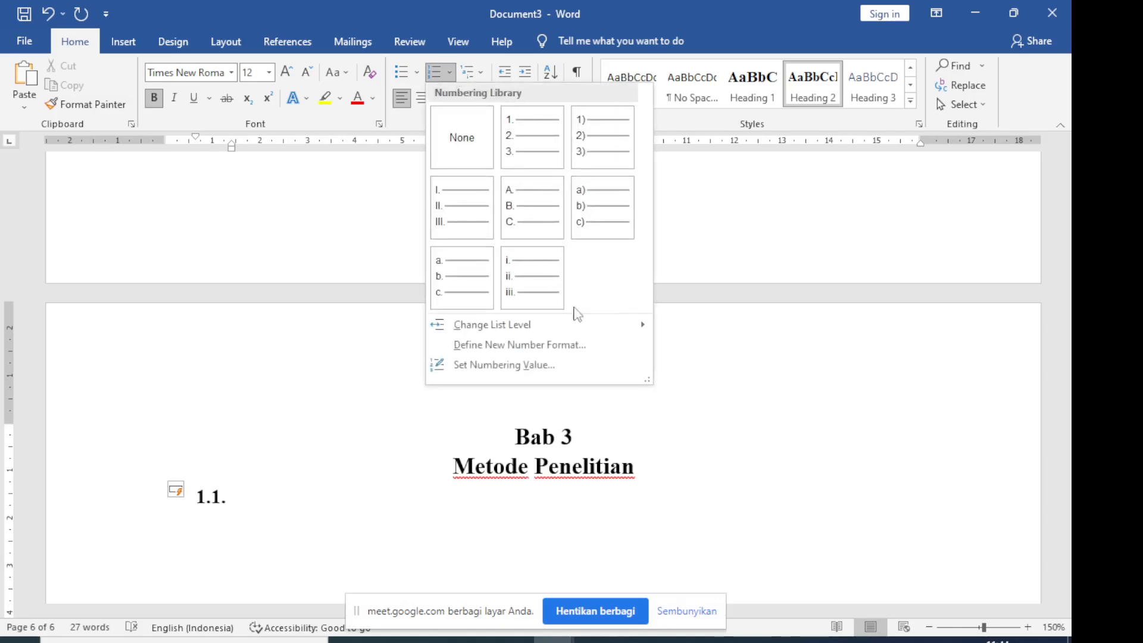
pyautogui.click(615, 365)
pyautogui.click(480, 277)
pyautogui.click(480, 290)
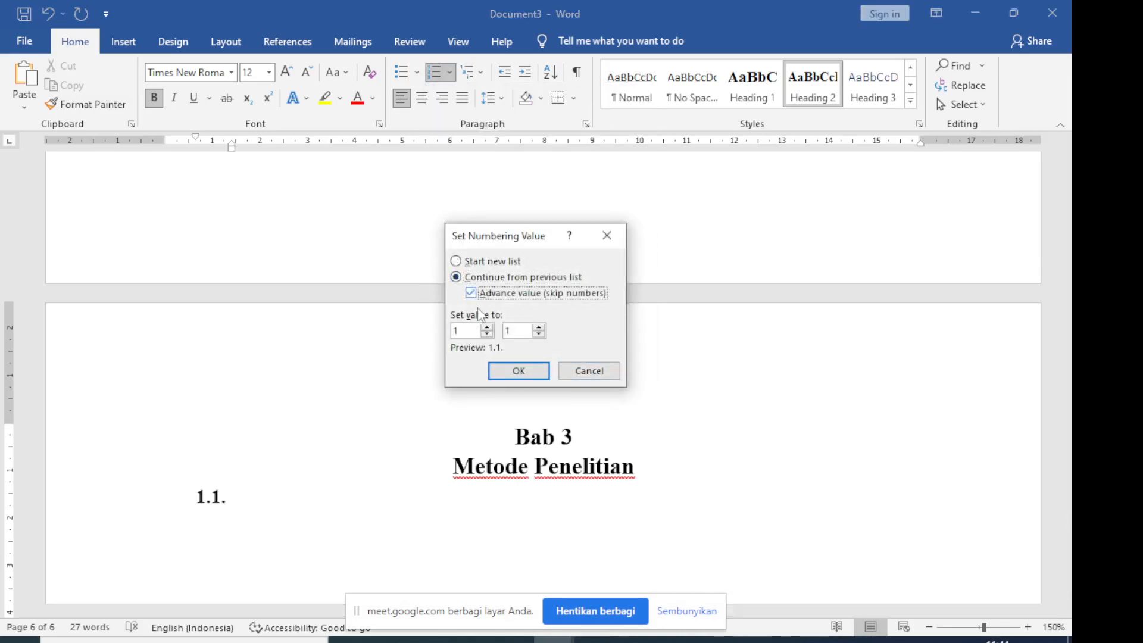
pyautogui.doubleClick(485, 328)
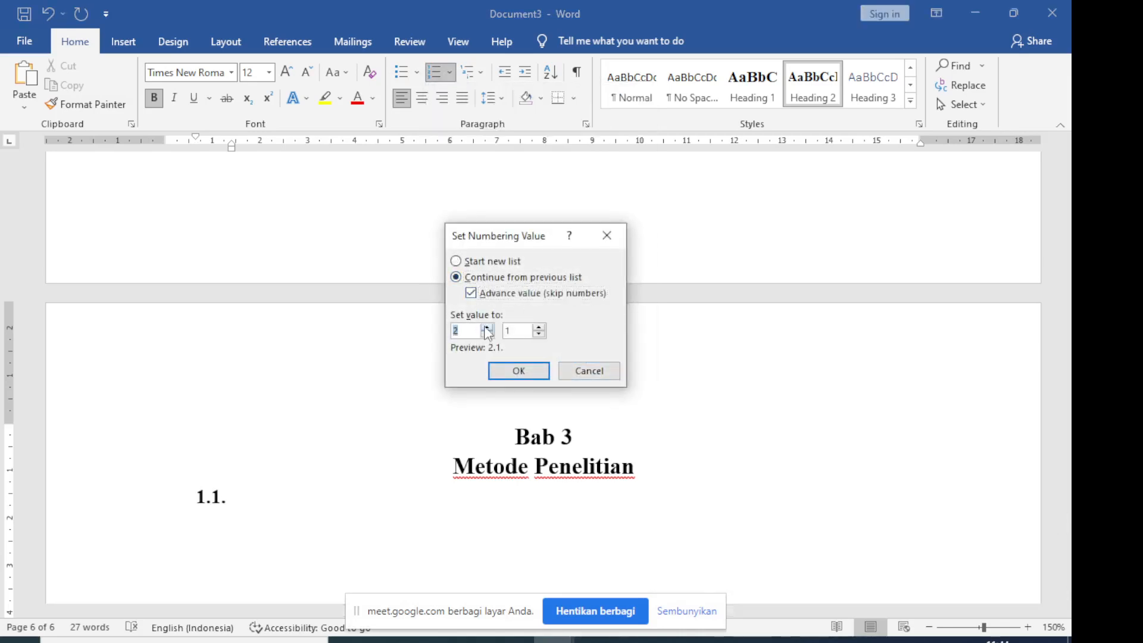
pyautogui.click(518, 371)
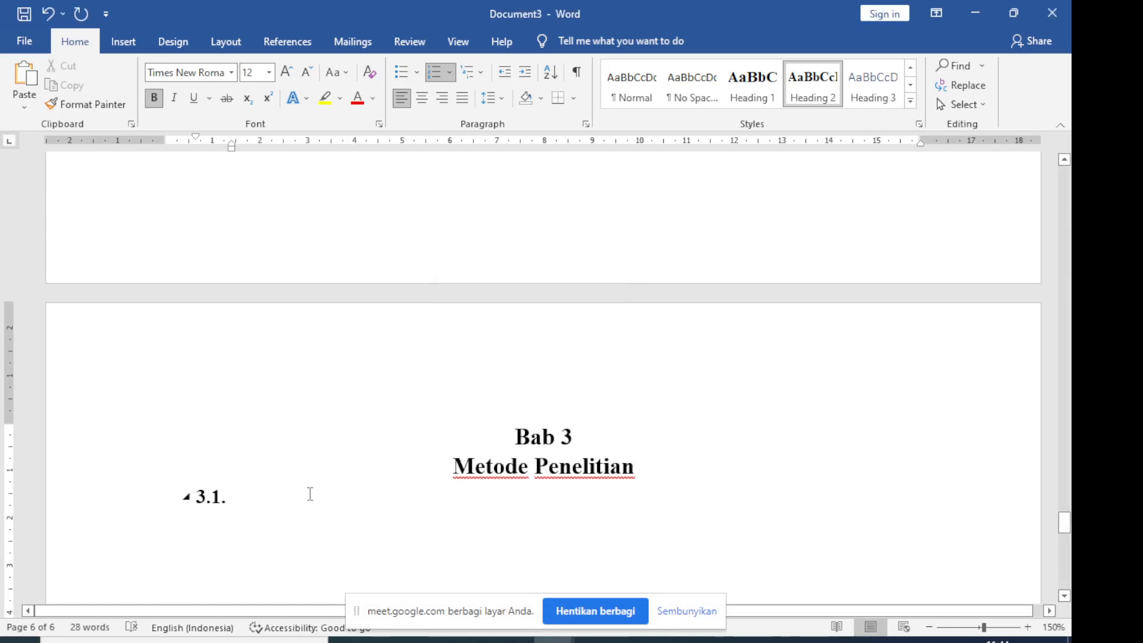
pyautogui.write('Subyek')
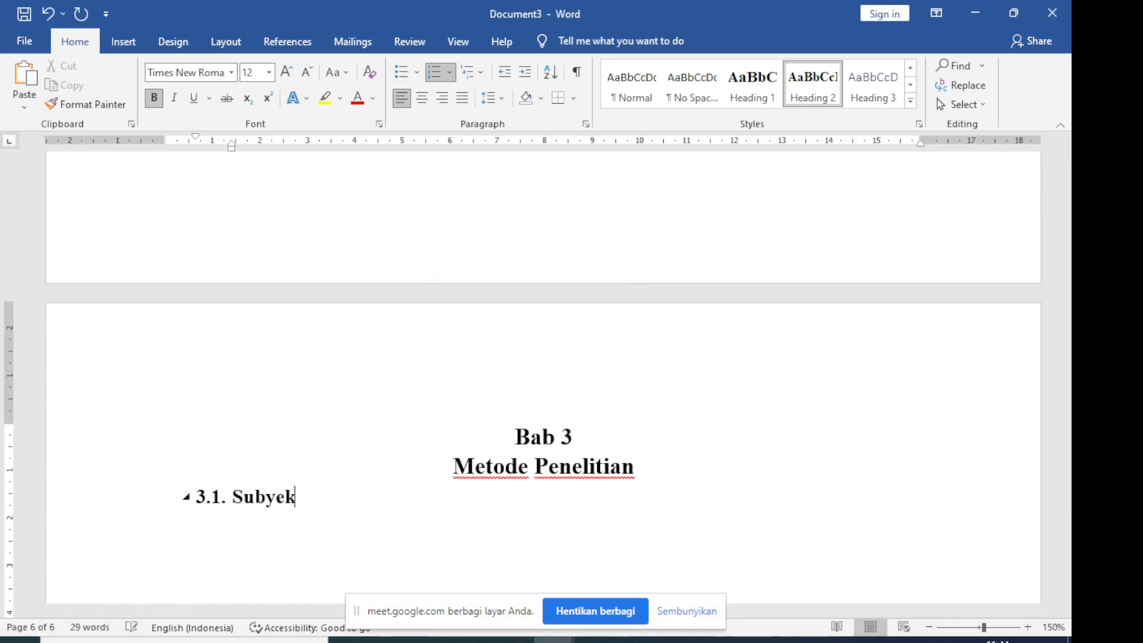
pyautogui.write(' Penelitian')
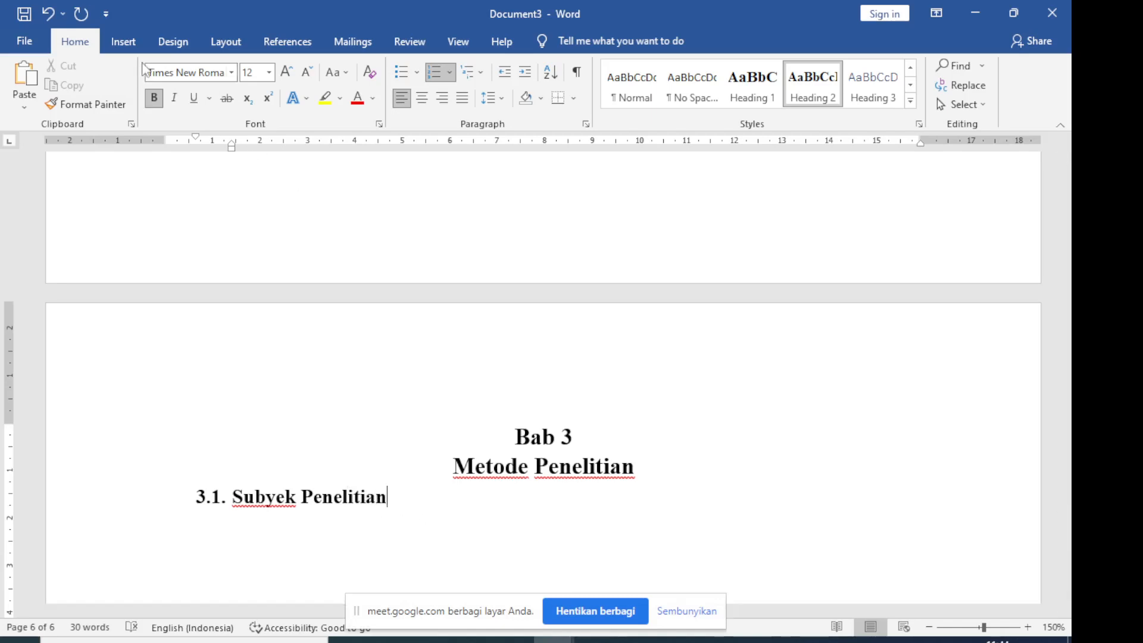
# Insert a blank page after "Subyek Penelitian" and write "Populasi dan Sampel" as subheading 3.2. on it
pyautogui.click(124, 42)
pyautogui.click(57, 81)
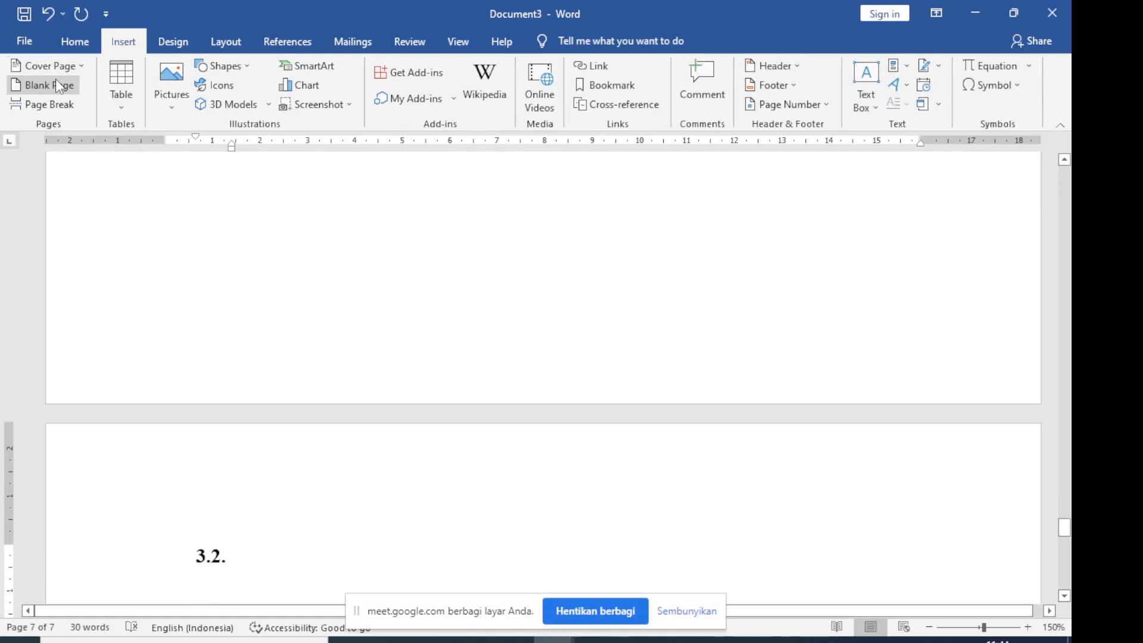
pyautogui.write('Pop')
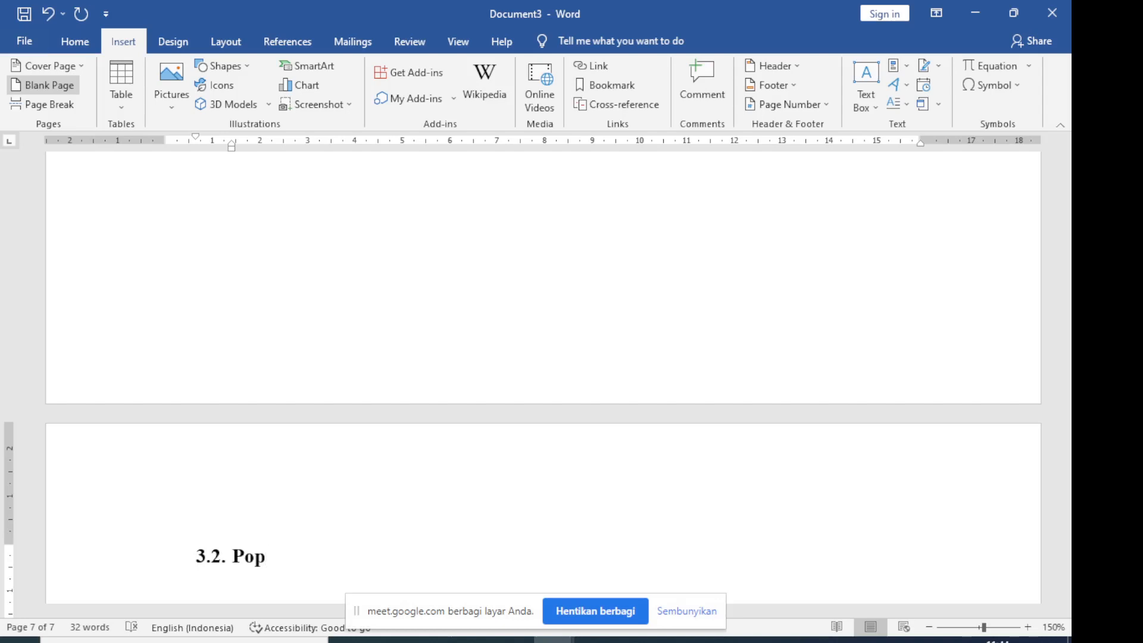
pyautogui.write('ulasi dan Sampel')
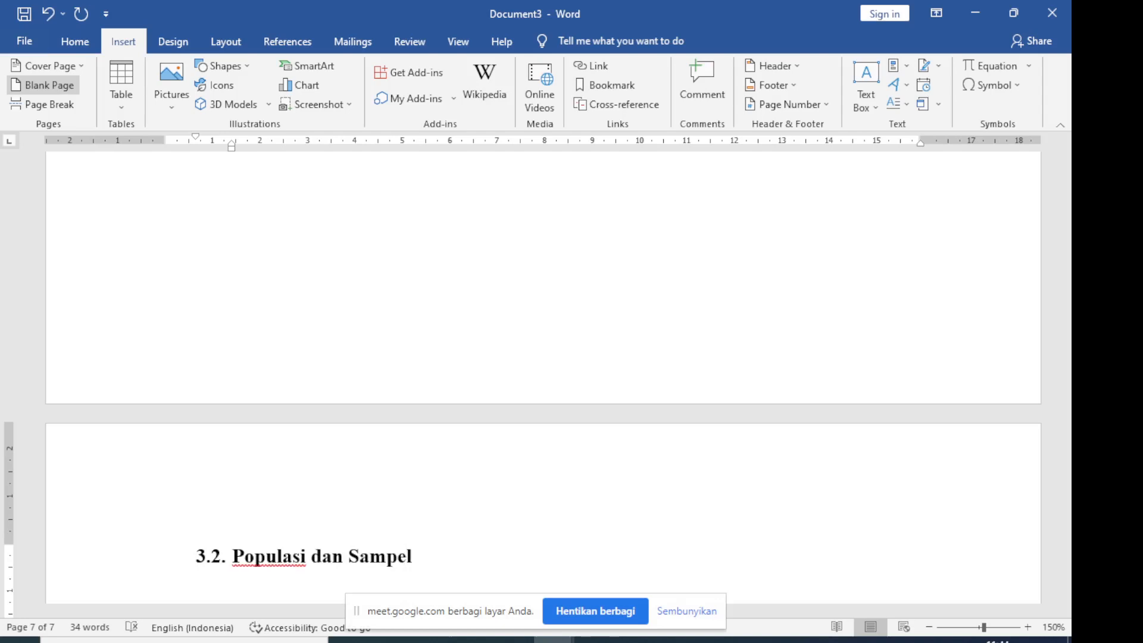
# Insert a blank page after "Populasi dan Sampel" and write "Pengumpulan Data" as subheading 3.3. on it
pyautogui.click(40, 89)
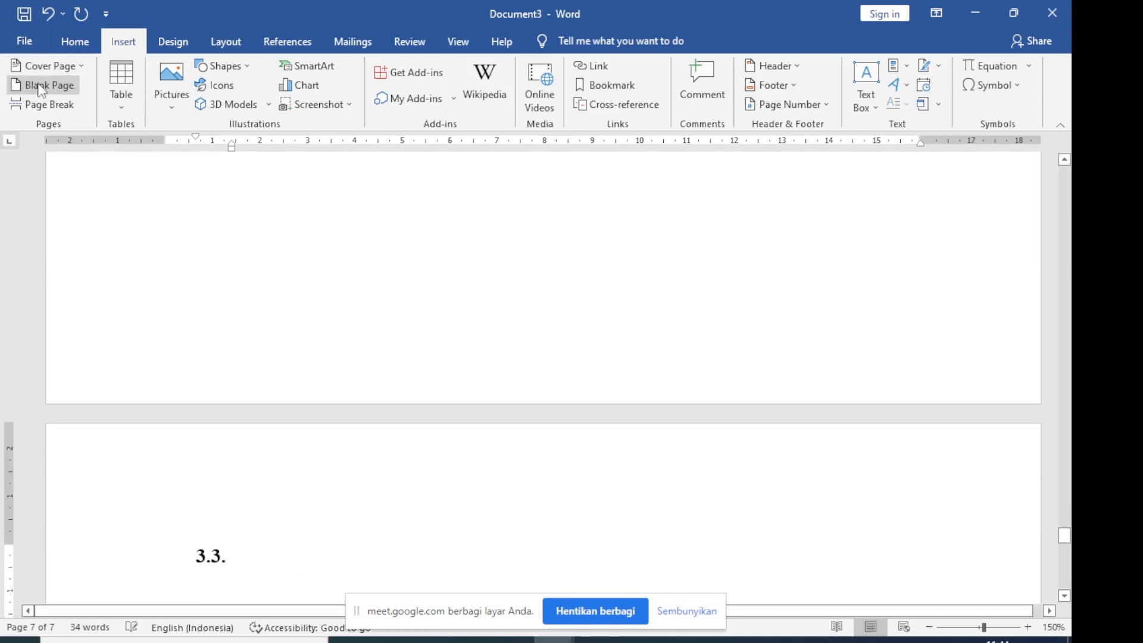
pyautogui.write('Pe')
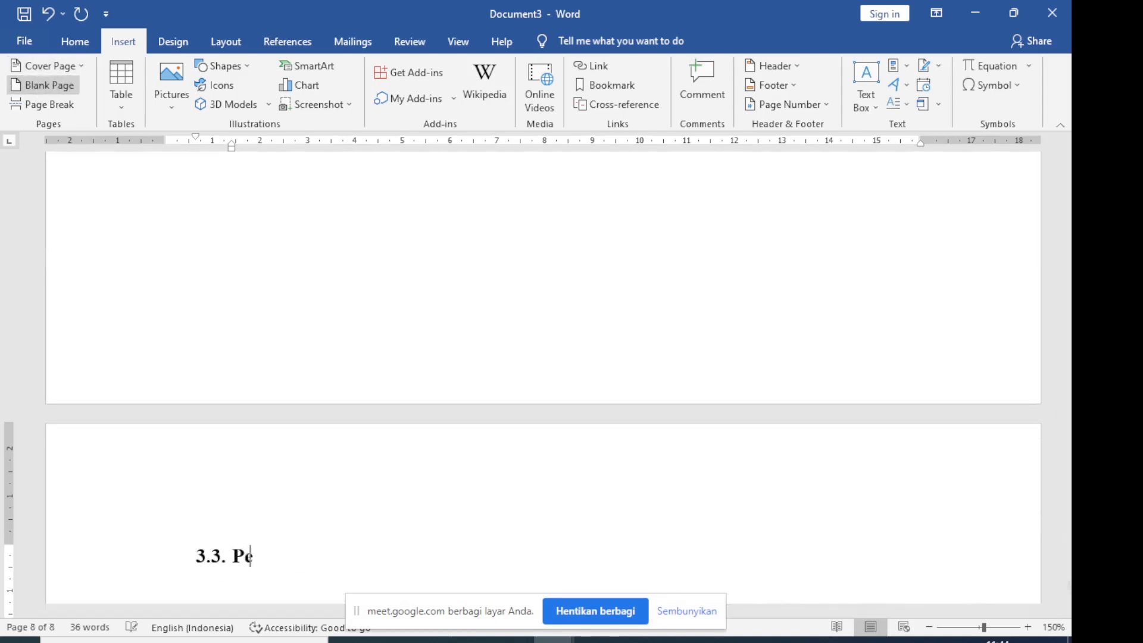
pyautogui.write('ngumpulan Data')
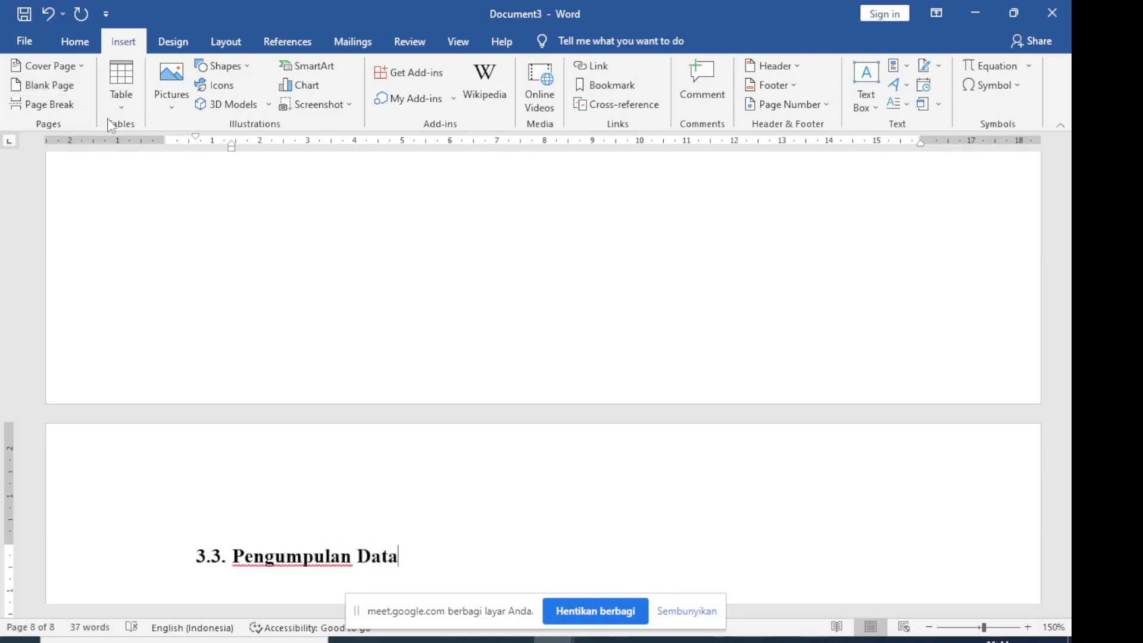
pyautogui.scroll(-2, 386, 353)
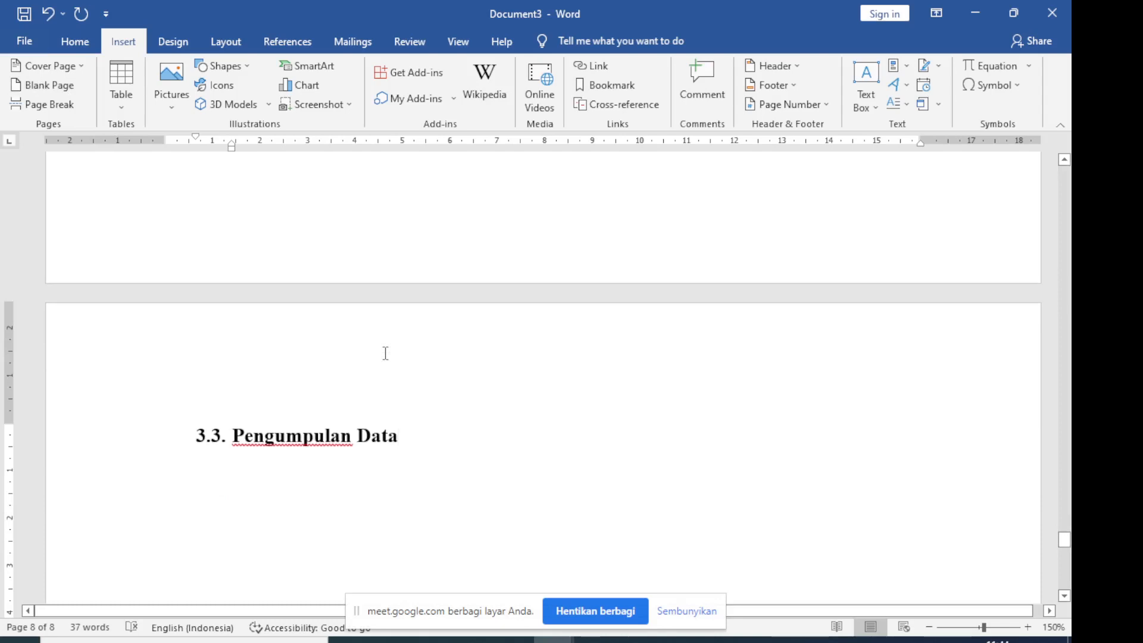
pyautogui.scroll(-2, 386, 353)
pyautogui.scroll(-1, 384, 353)
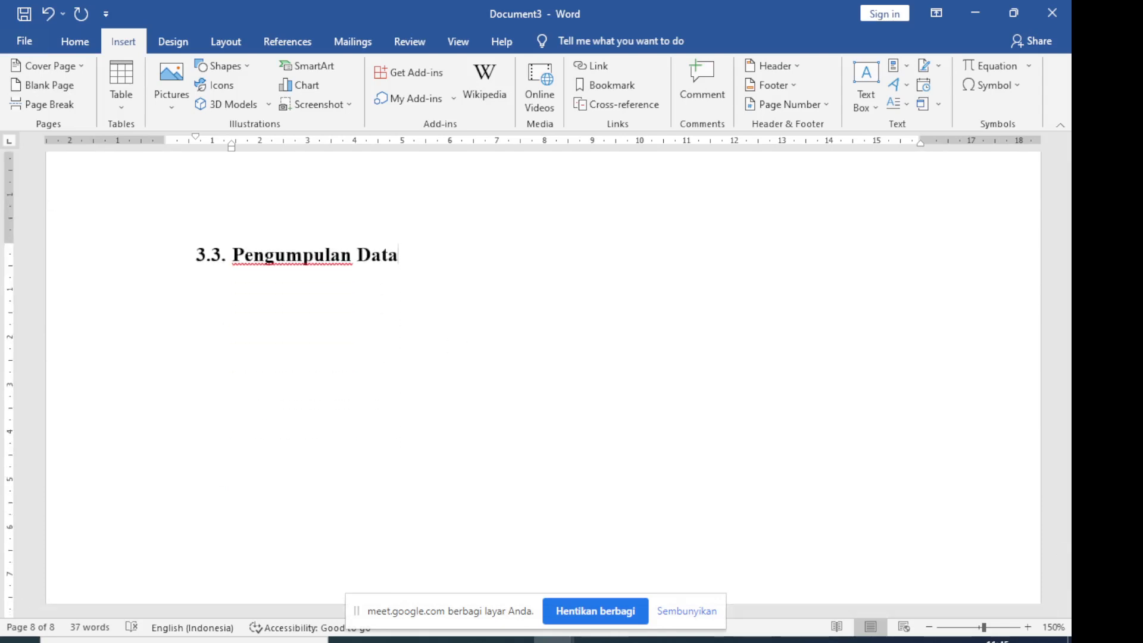
pyautogui.click(513, 642)
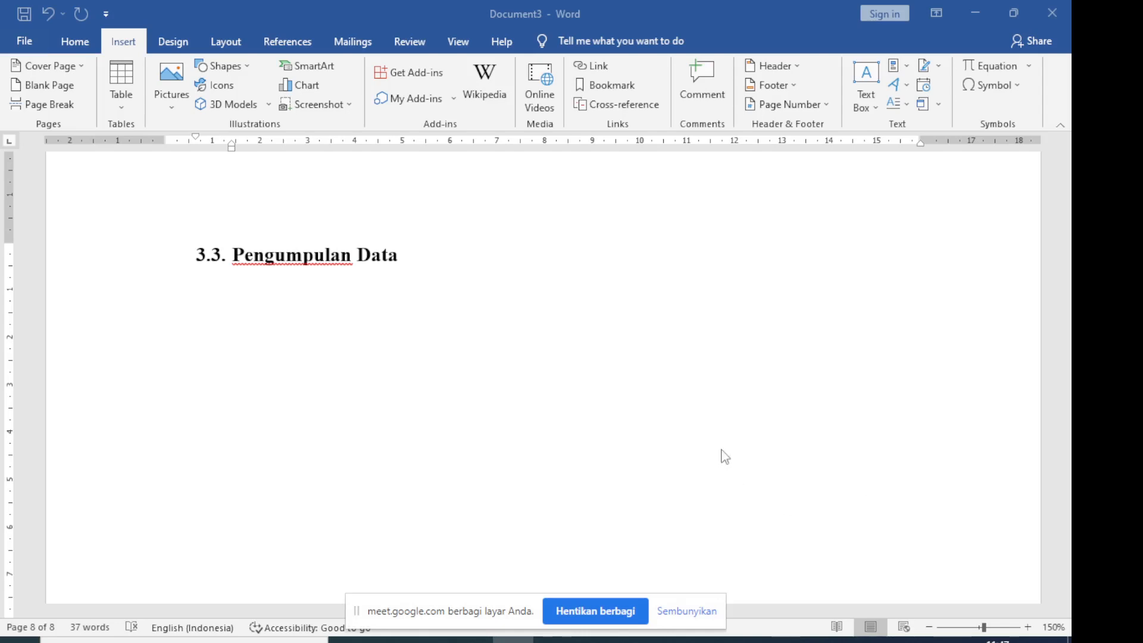
pyautogui.scroll(-1, 731, 362)
pyautogui.scroll(-1, 732, 362)
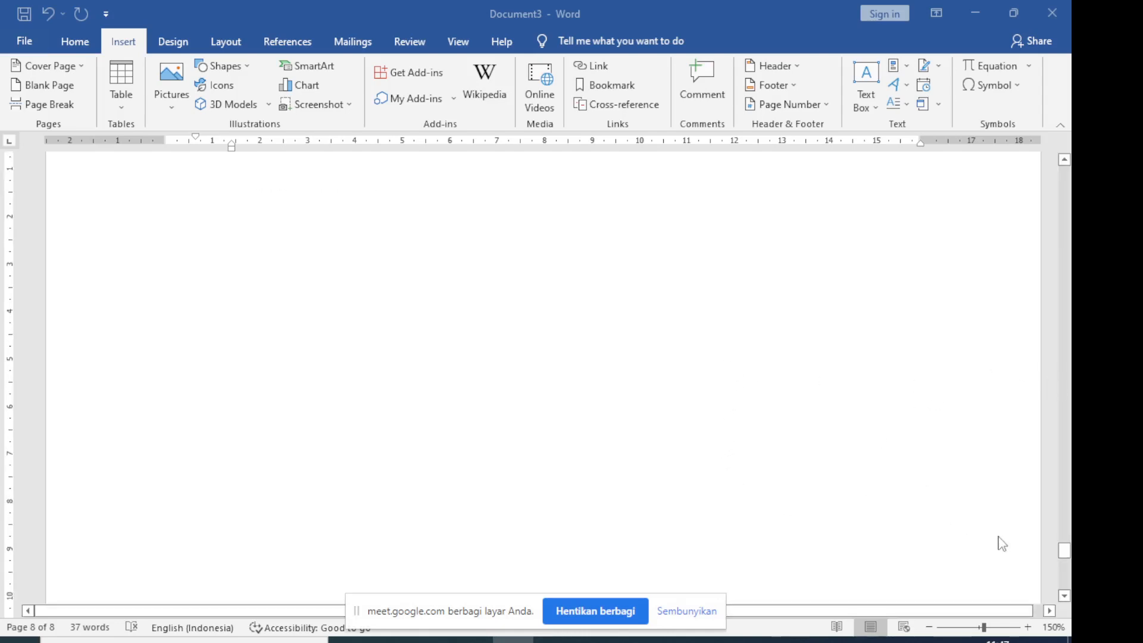
pyautogui.scroll(-9, 897, 525)
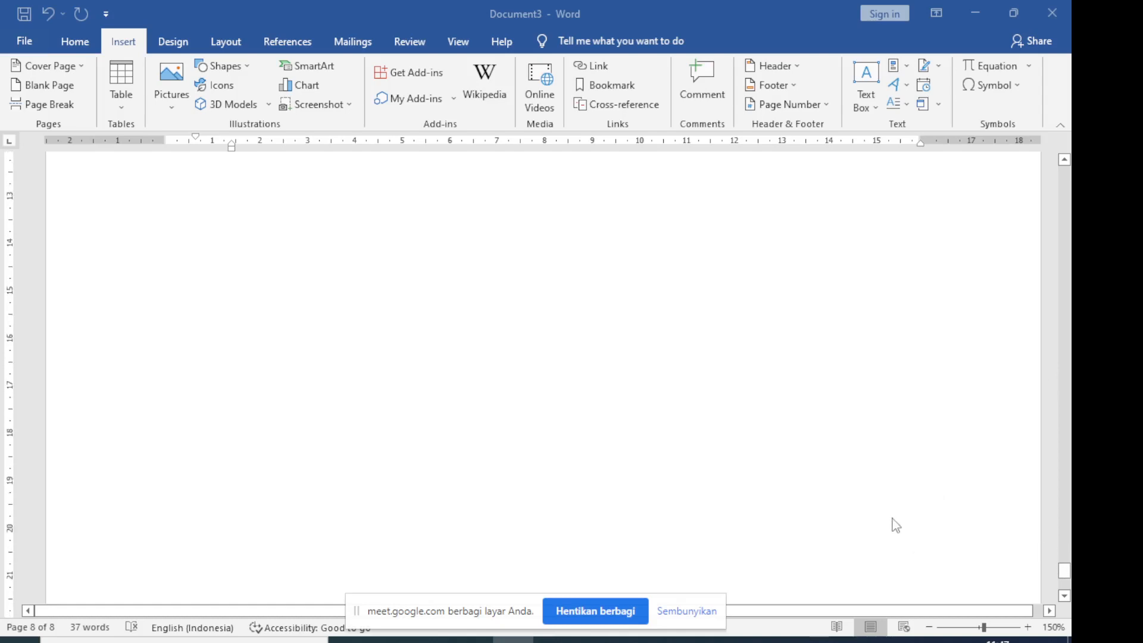
pyautogui.scroll(-5, 896, 525)
pyautogui.scroll(15, 897, 531)
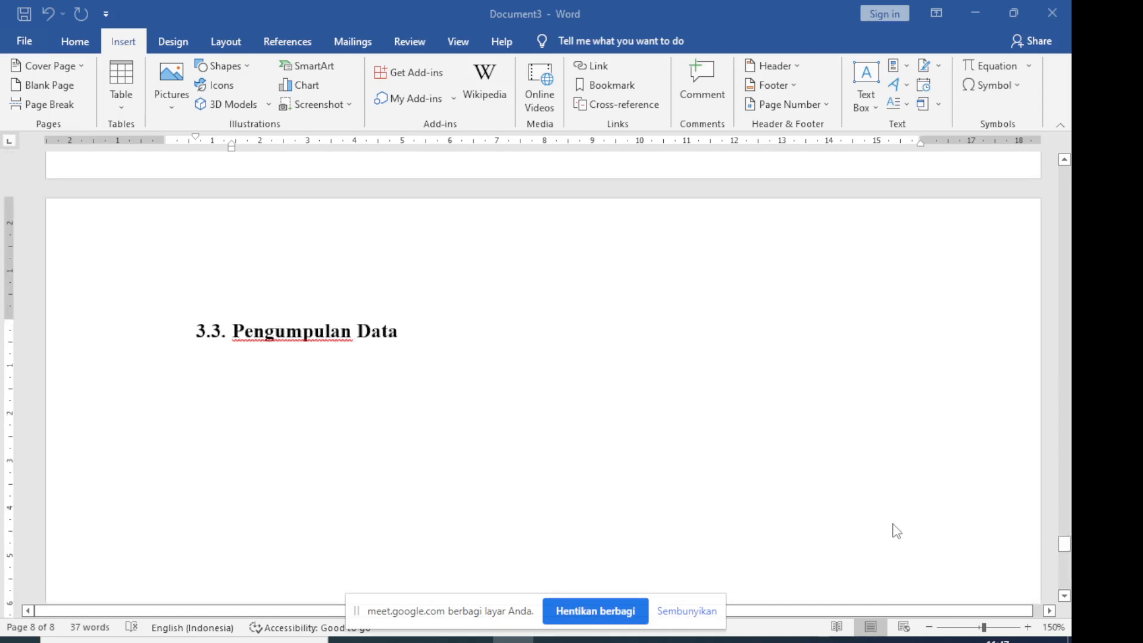
pyautogui.scroll(10, 897, 531)
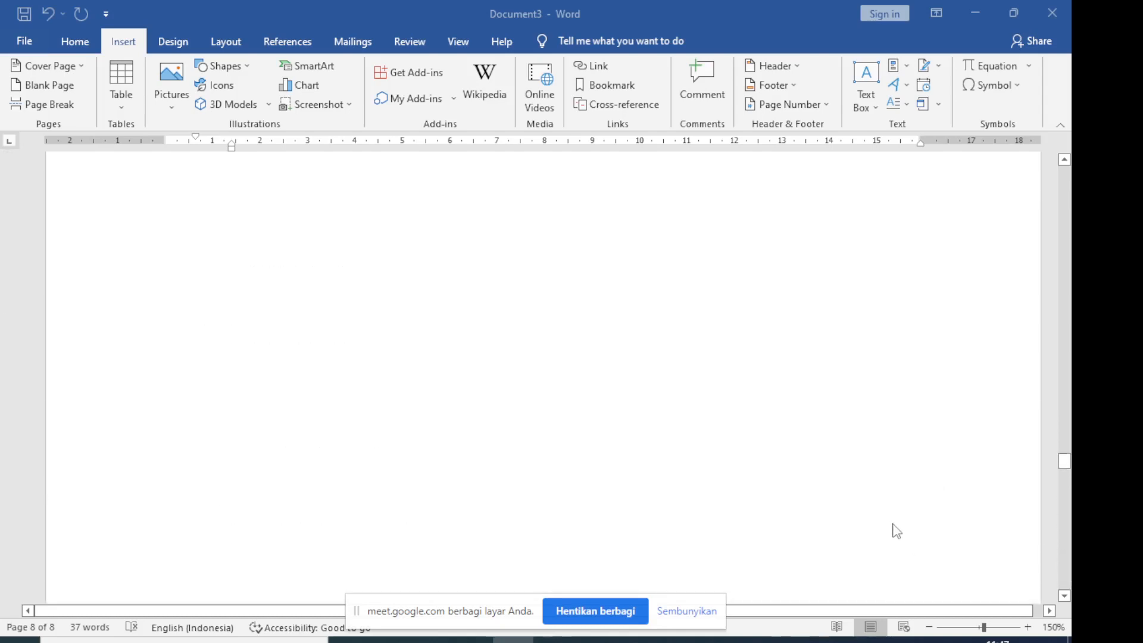
pyautogui.scroll(5, 911, 518)
pyautogui.scroll(5, 910, 516)
# Place the cursor before "Bab 1" and add Plain Number 2 page numbers at the bottom of the pages, closing the footer
pyautogui.moveTo(1065, 397); pyautogui.dragTo(1064, 170)
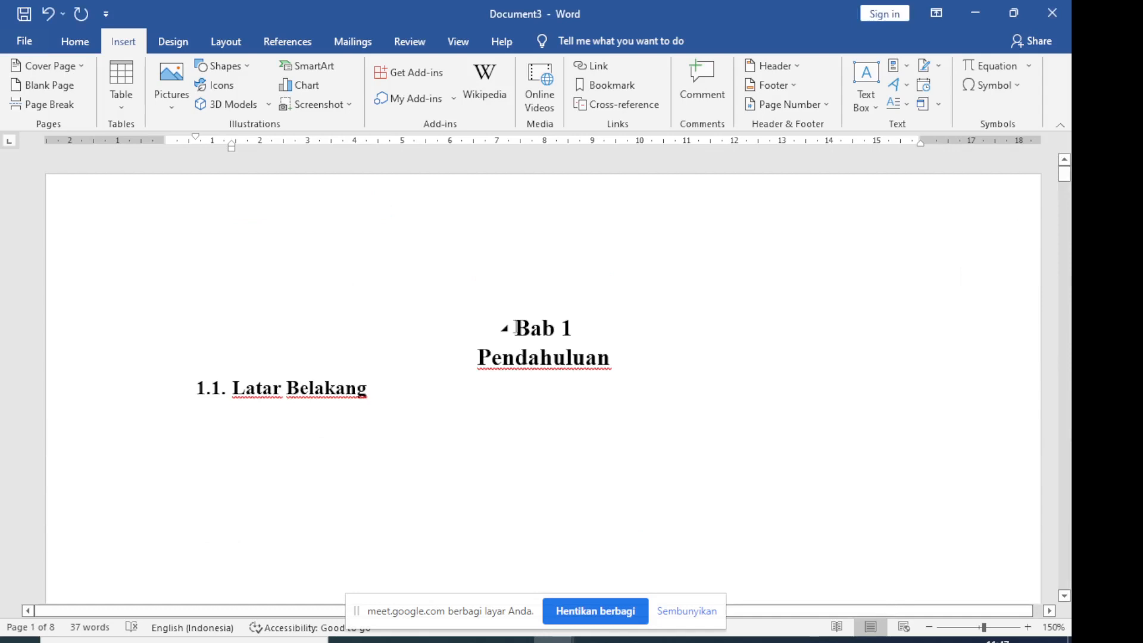
pyautogui.click(516, 328)
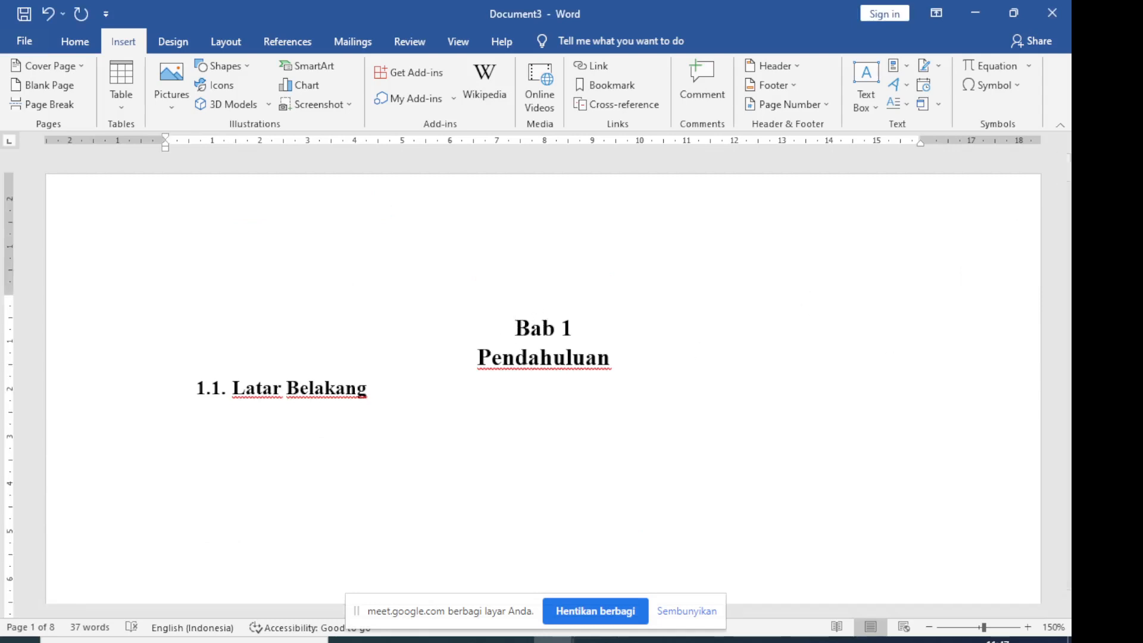
pyautogui.click(636, 640)
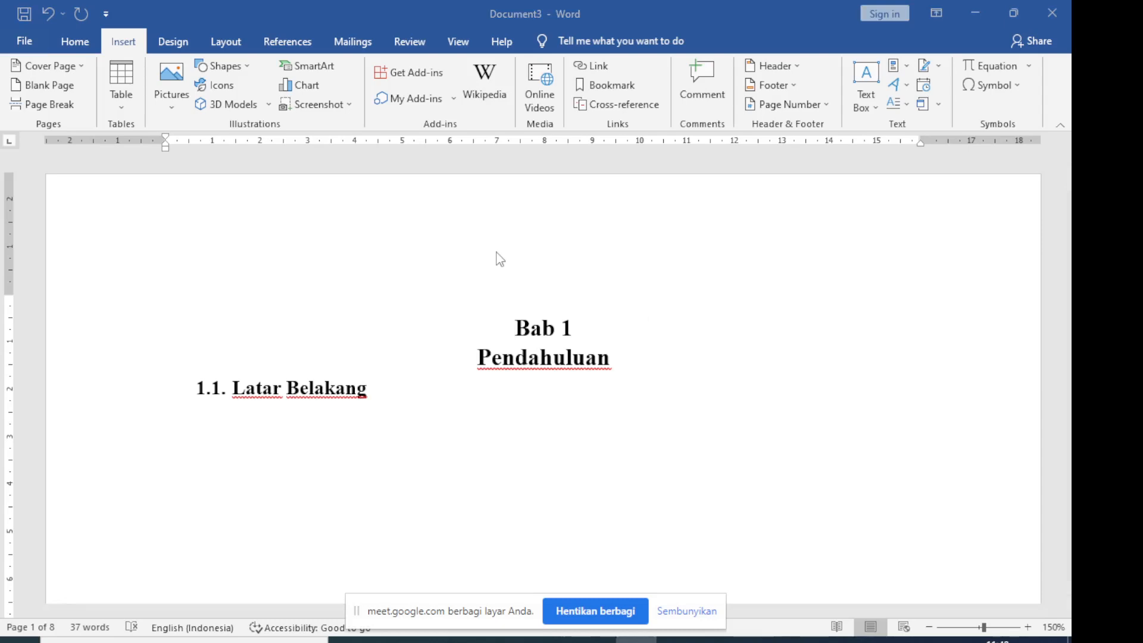
pyautogui.click(515, 328)
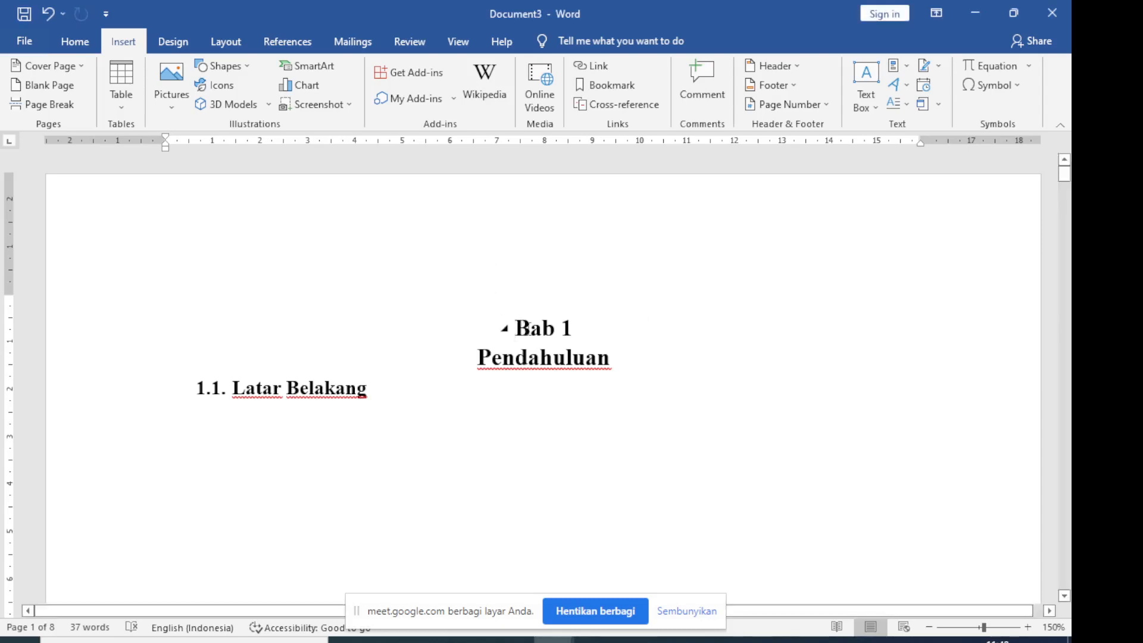
pyautogui.scroll(-10, 717, 318)
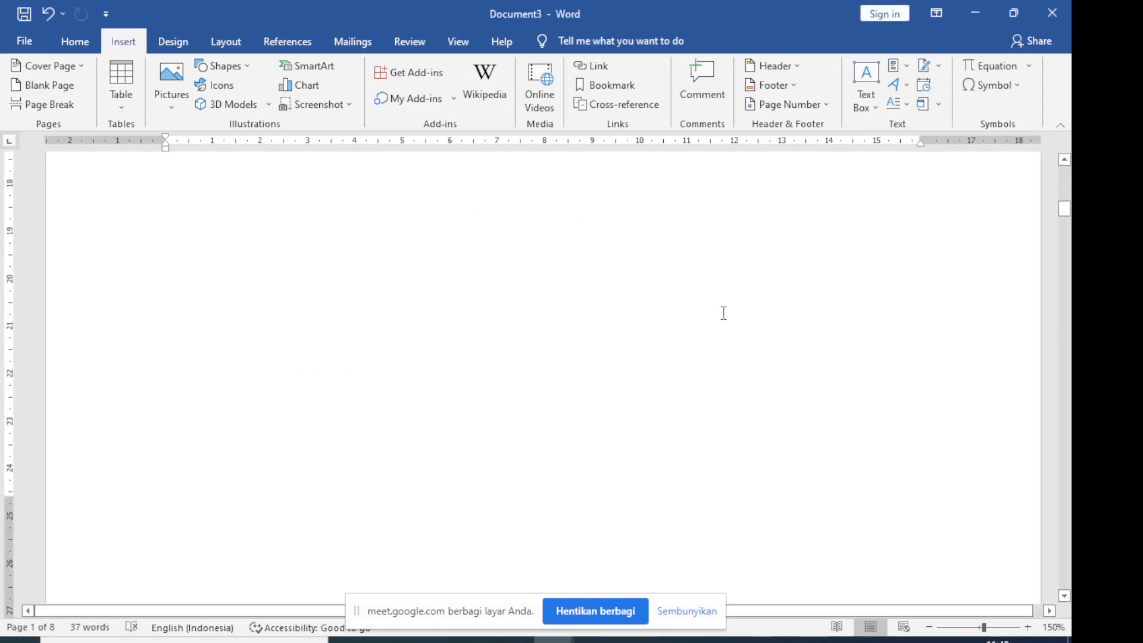
pyautogui.scroll(-6, 726, 304)
pyautogui.scroll(3, 734, 301)
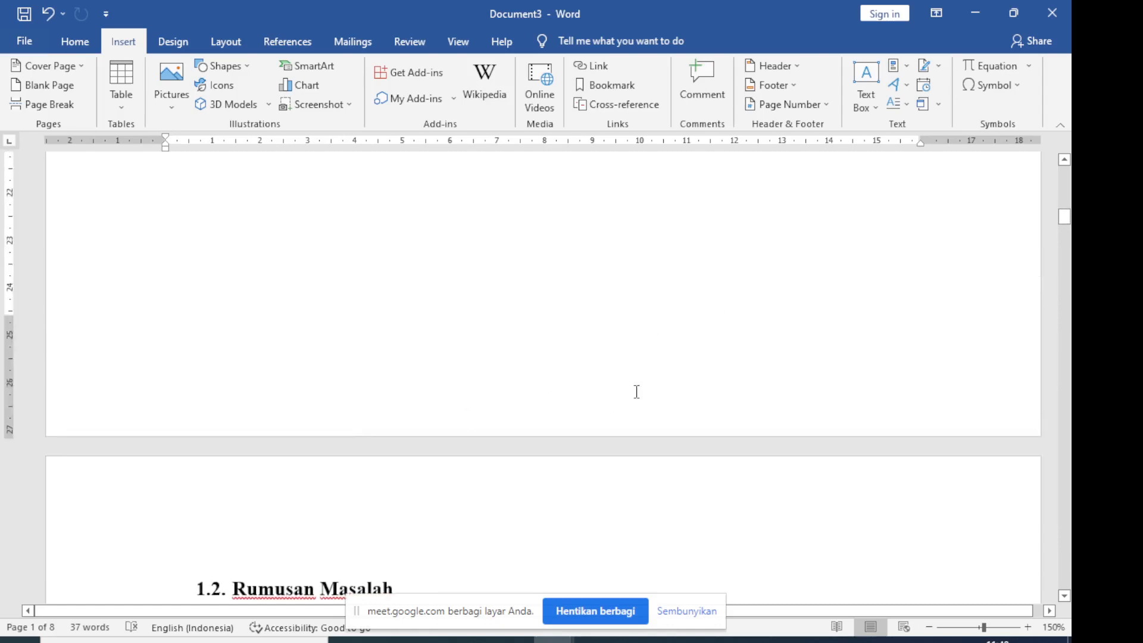
pyautogui.scroll(12, 637, 391)
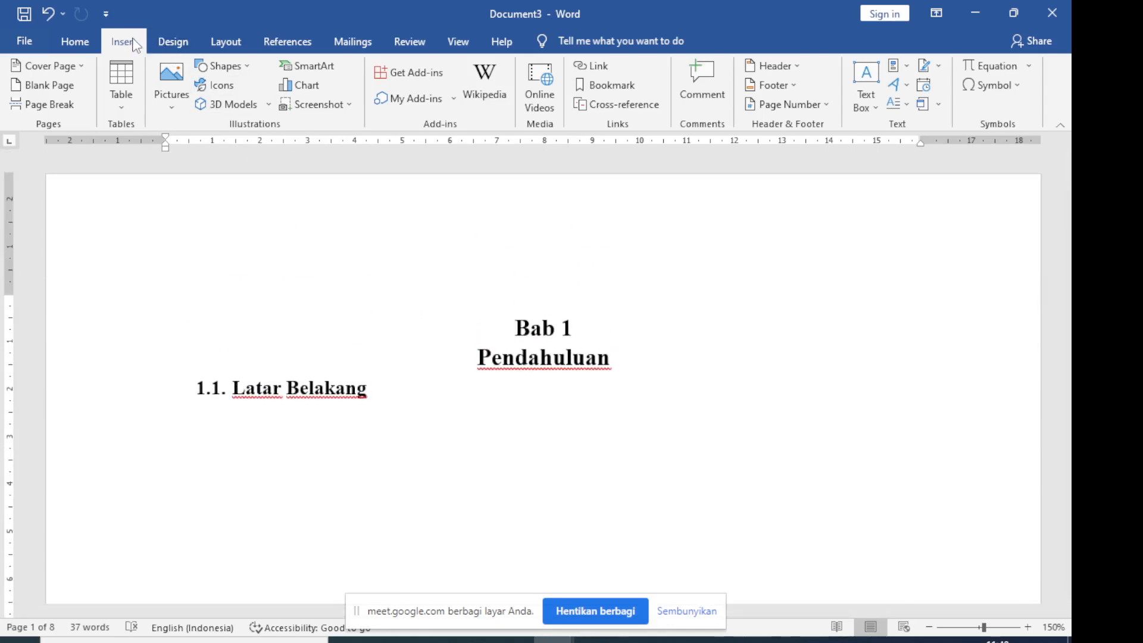
pyautogui.click(817, 107)
pyautogui.moveTo(831, 146)
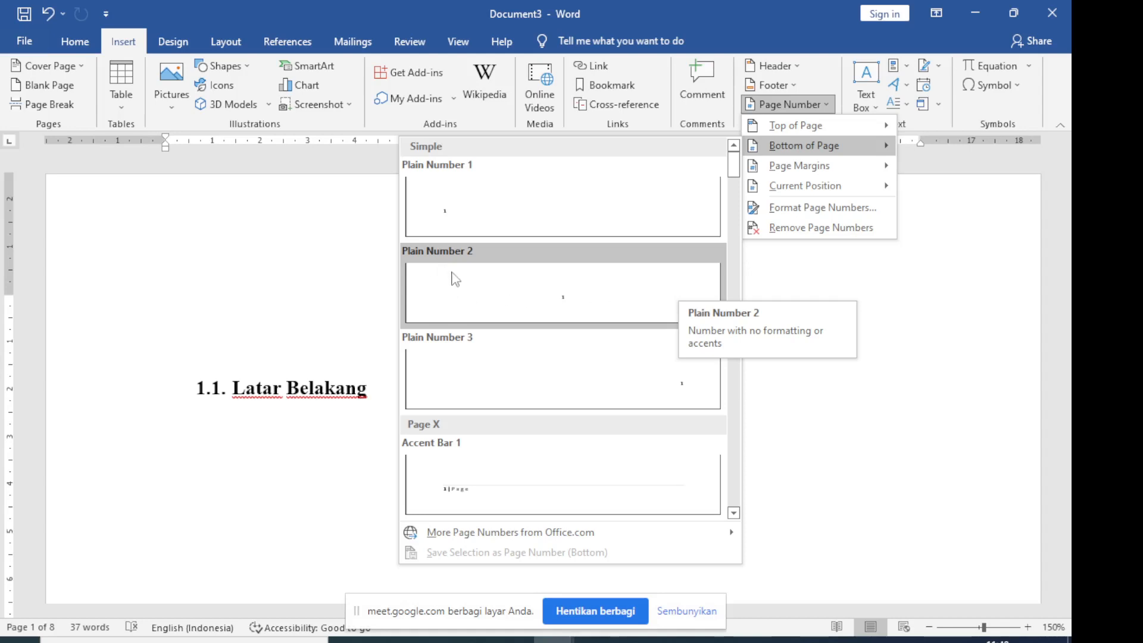
pyautogui.click(474, 287)
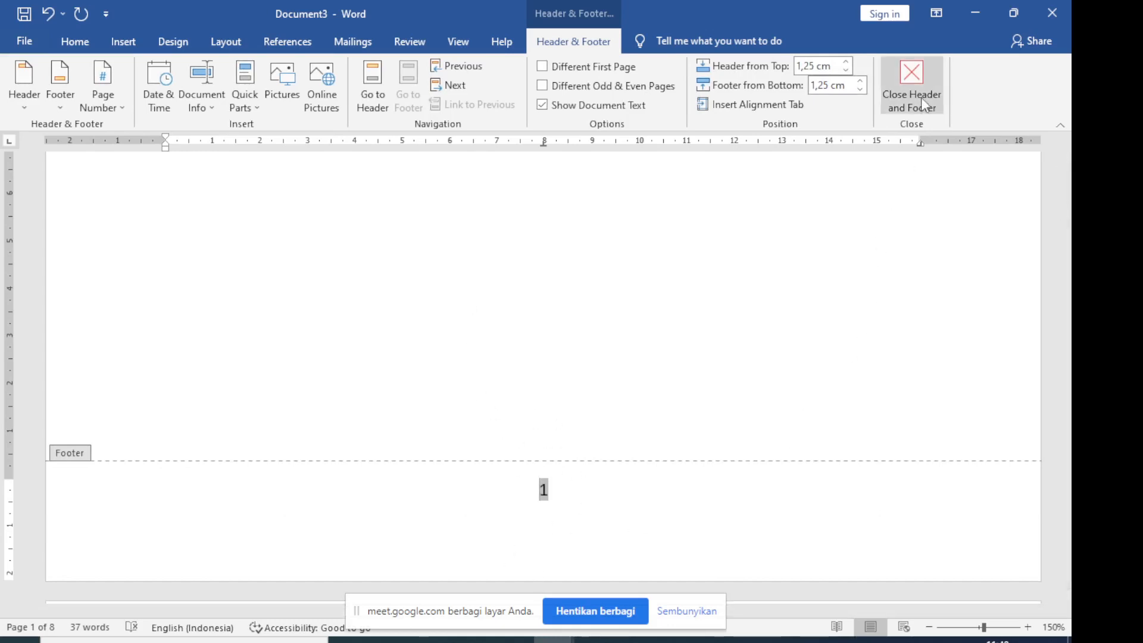
pyautogui.doubleClick(836, 309)
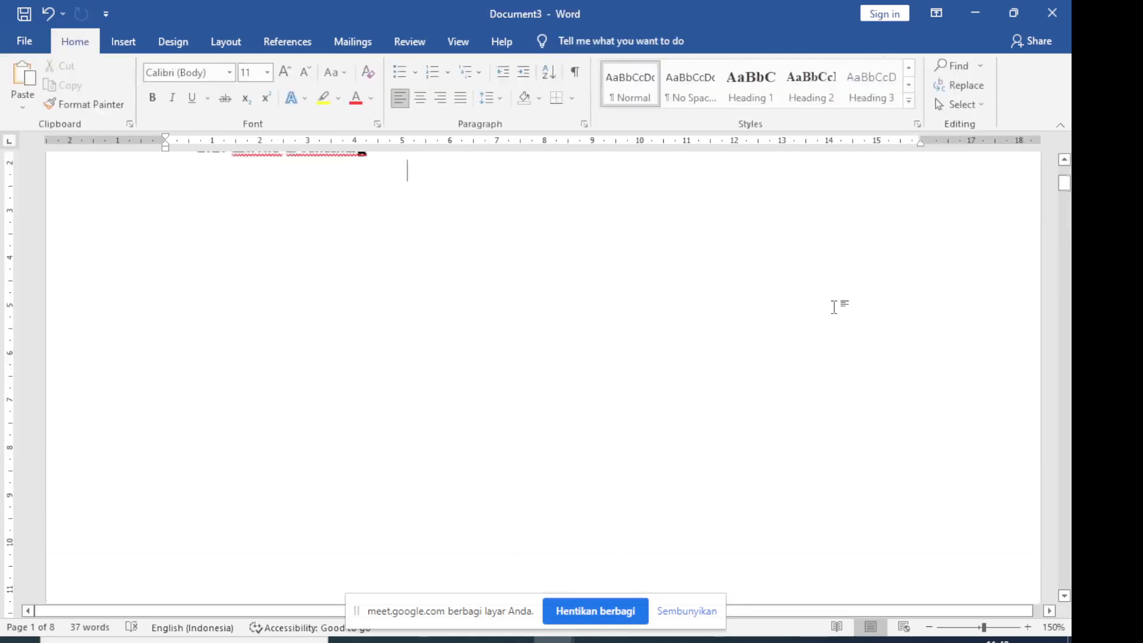
# Check the page numbers at the foot of the first few pages and return to the start of the document
pyautogui.scroll(3, 836, 307)
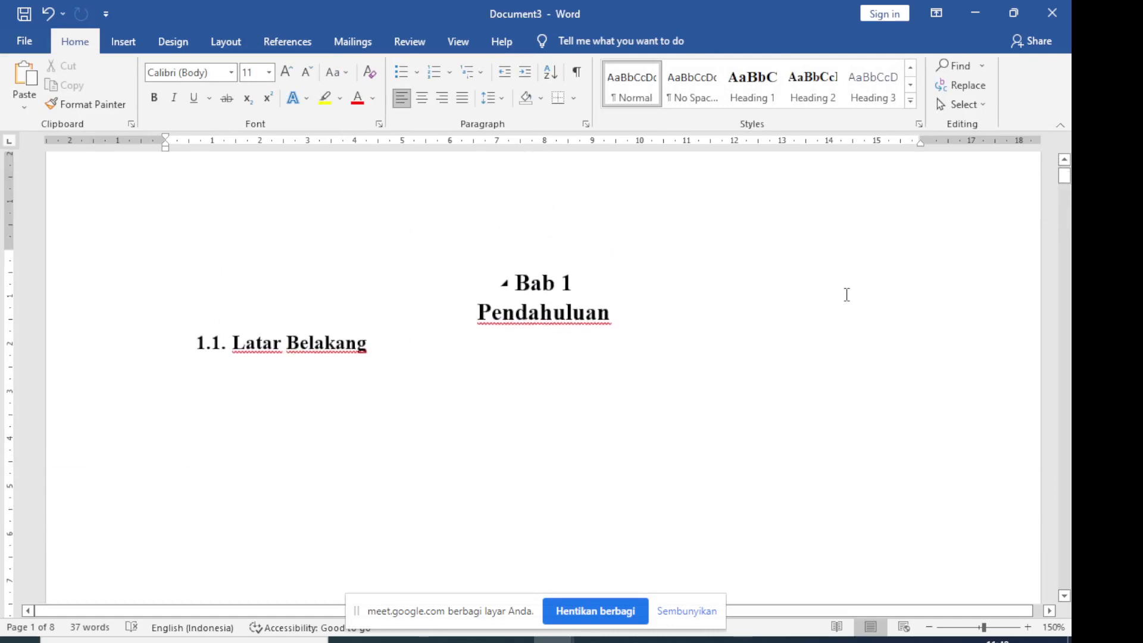
pyautogui.scroll(-1, 848, 300)
pyautogui.scroll(-3, 848, 299)
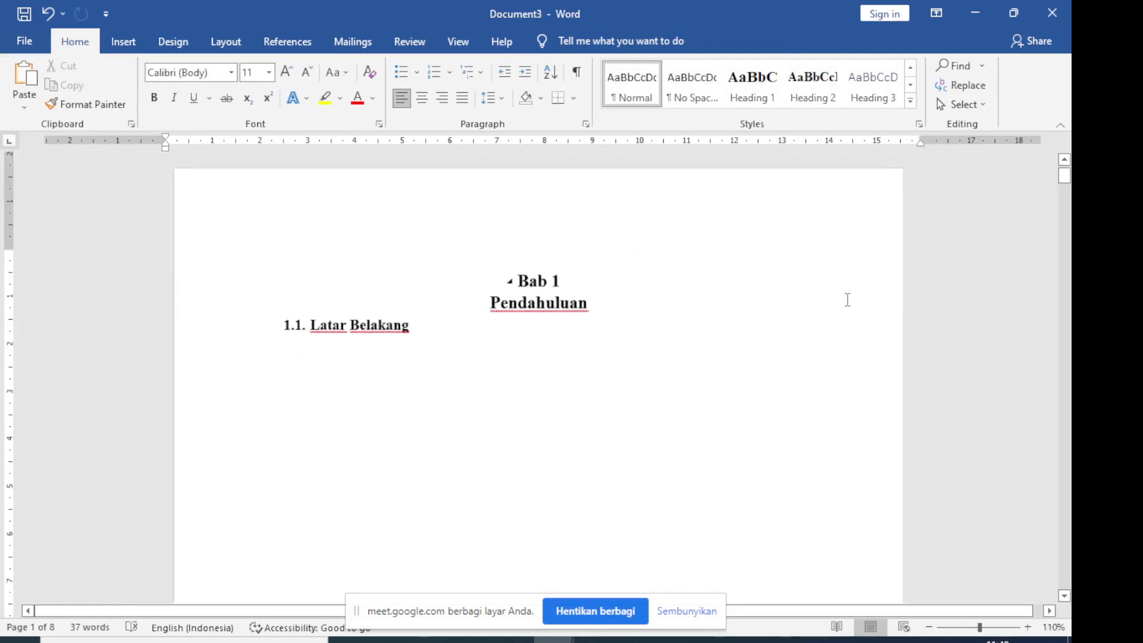
pyautogui.scroll(-5, 848, 299)
pyautogui.scroll(-5, 848, 300)
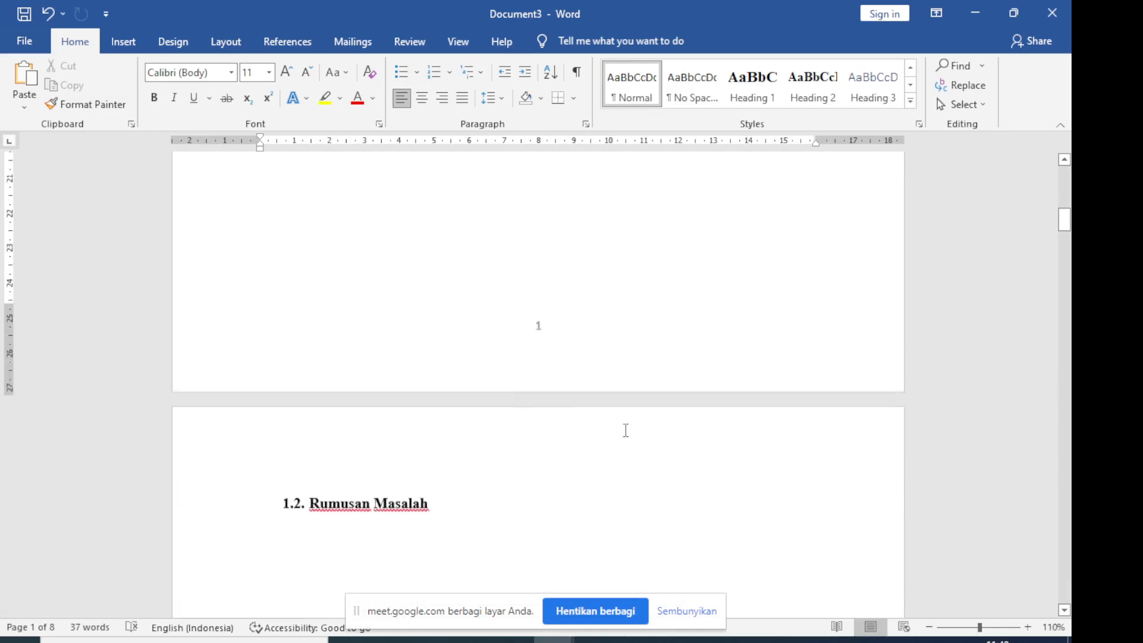
pyautogui.scroll(-5, 538, 329)
pyautogui.scroll(-10, 572, 405)
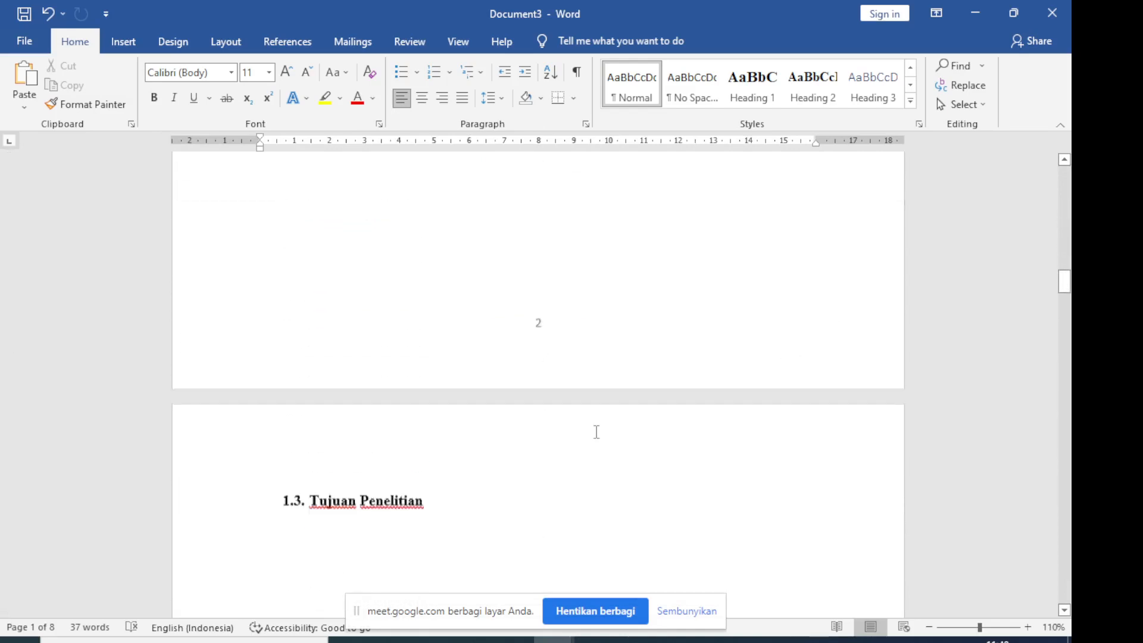
pyautogui.scroll(-12, 564, 258)
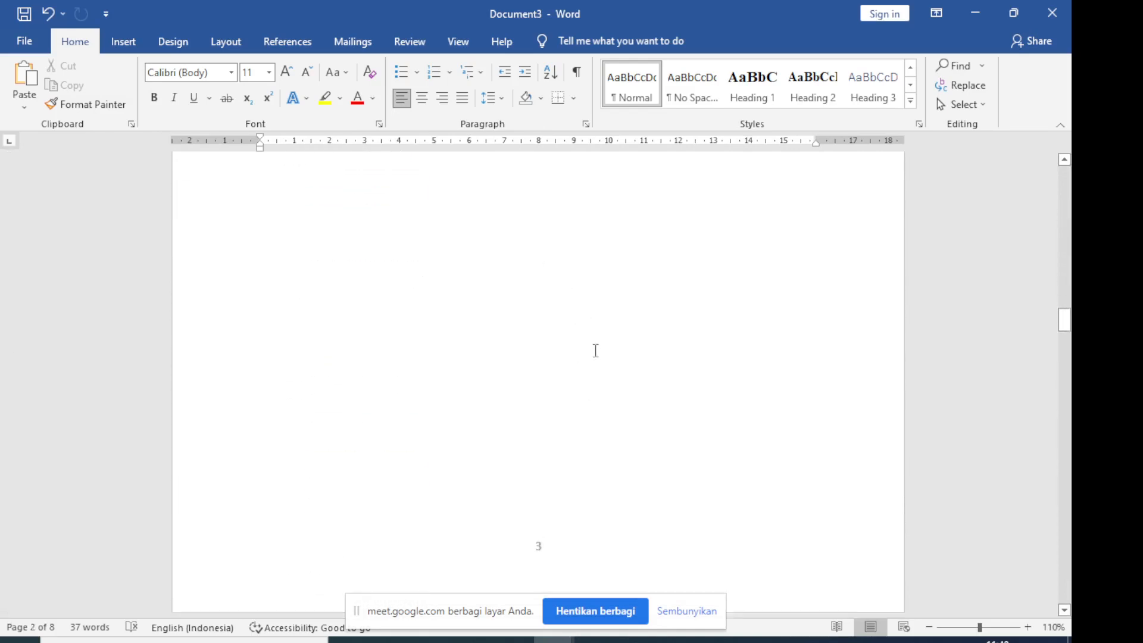
pyautogui.scroll(5, 719, 384)
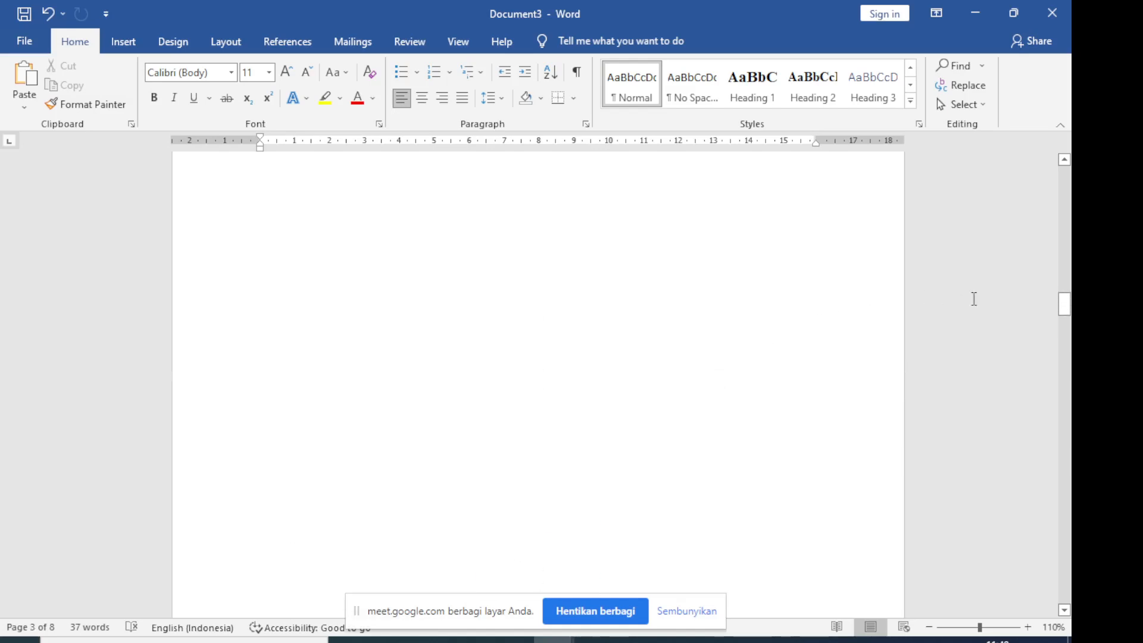
pyautogui.moveTo(1065, 304); pyautogui.dragTo(1064, 173)
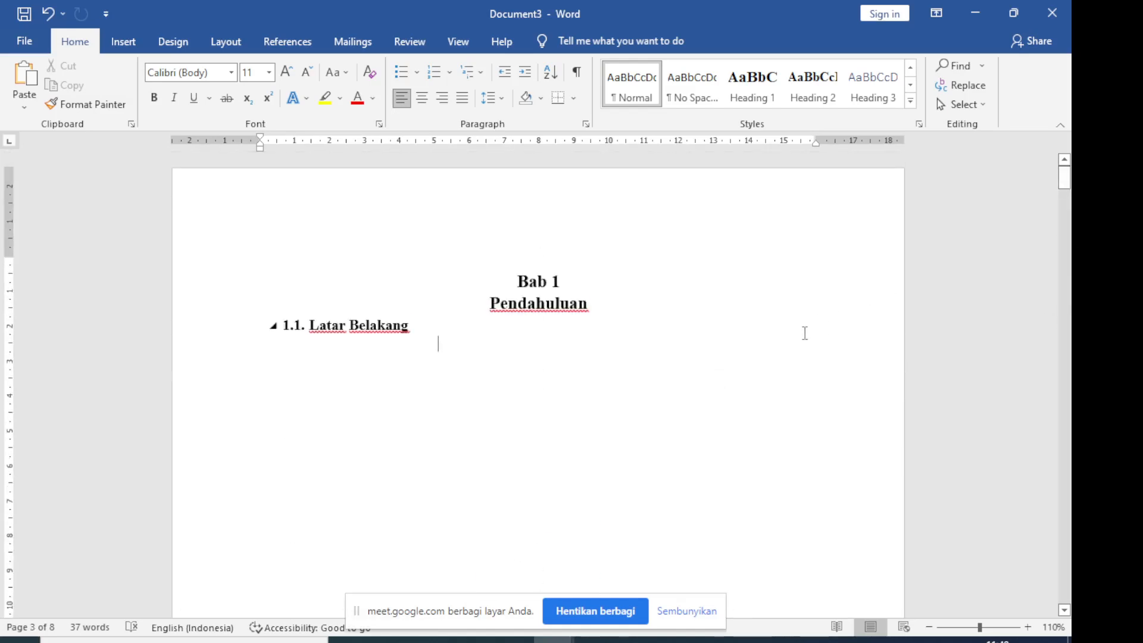
# Insert a blank page before the "Bab 1" chapter title
pyautogui.click(523, 283)
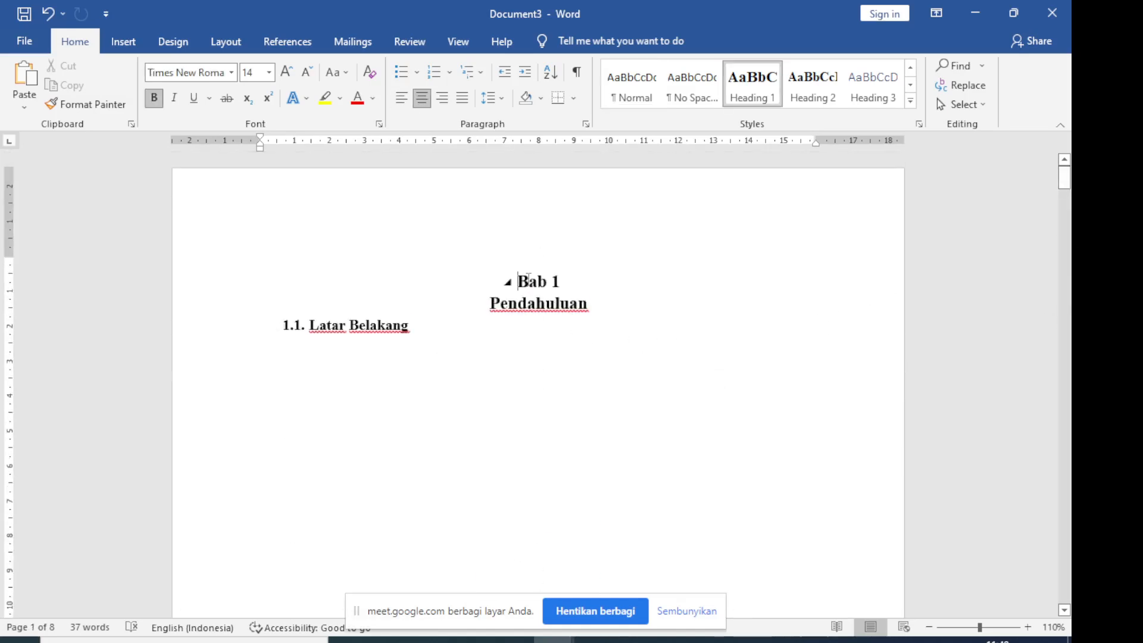
pyautogui.keyDown('ctrl'); pyautogui.scroll(4, 549, 301); pyautogui.keyUp('ctrl')
pyautogui.keyDown('ctrl'); pyautogui.scroll(4, 549, 300); pyautogui.keyUp('ctrl')
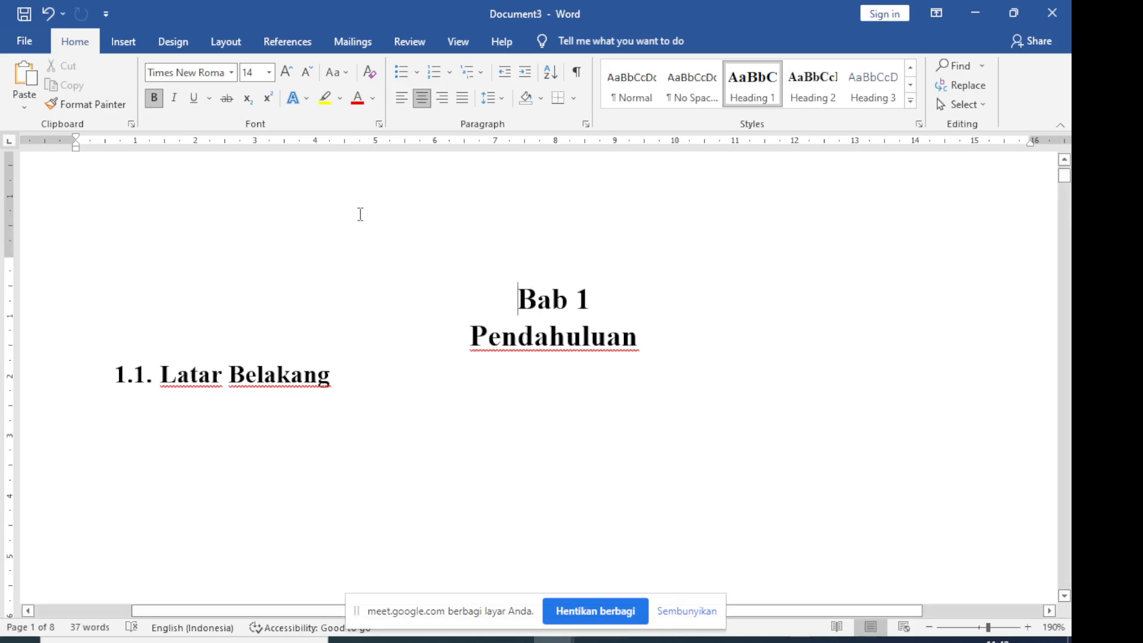
pyautogui.click(124, 42)
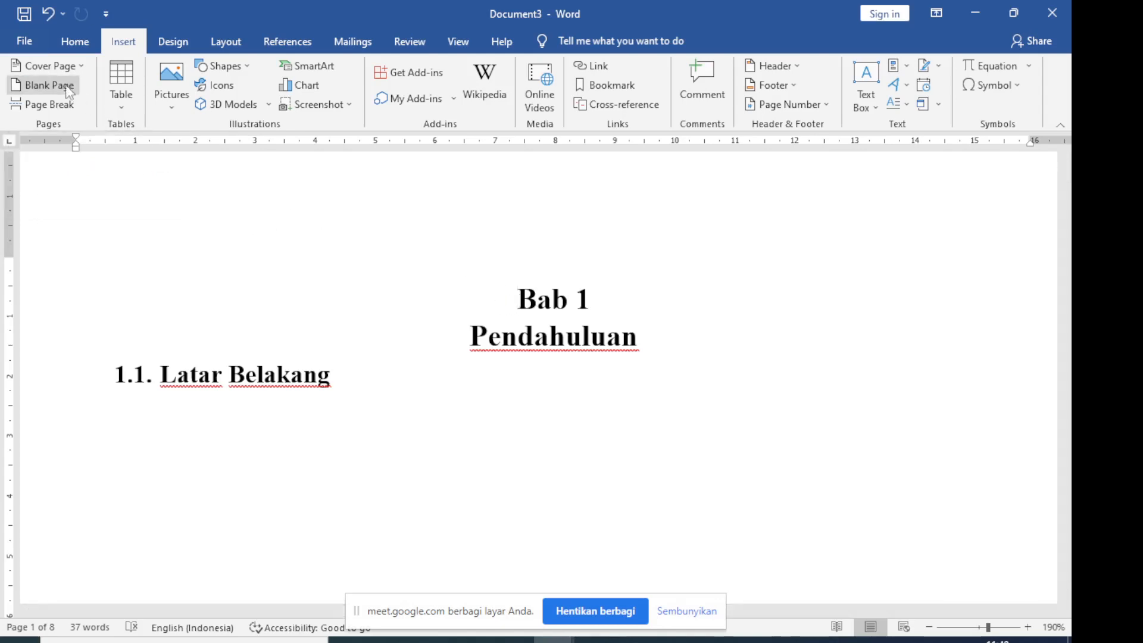
pyautogui.click(50, 85)
# Write "Daftar Isi" as the title on the blank first page and start a new line below it
pyautogui.scroll(-18, 510, 314)
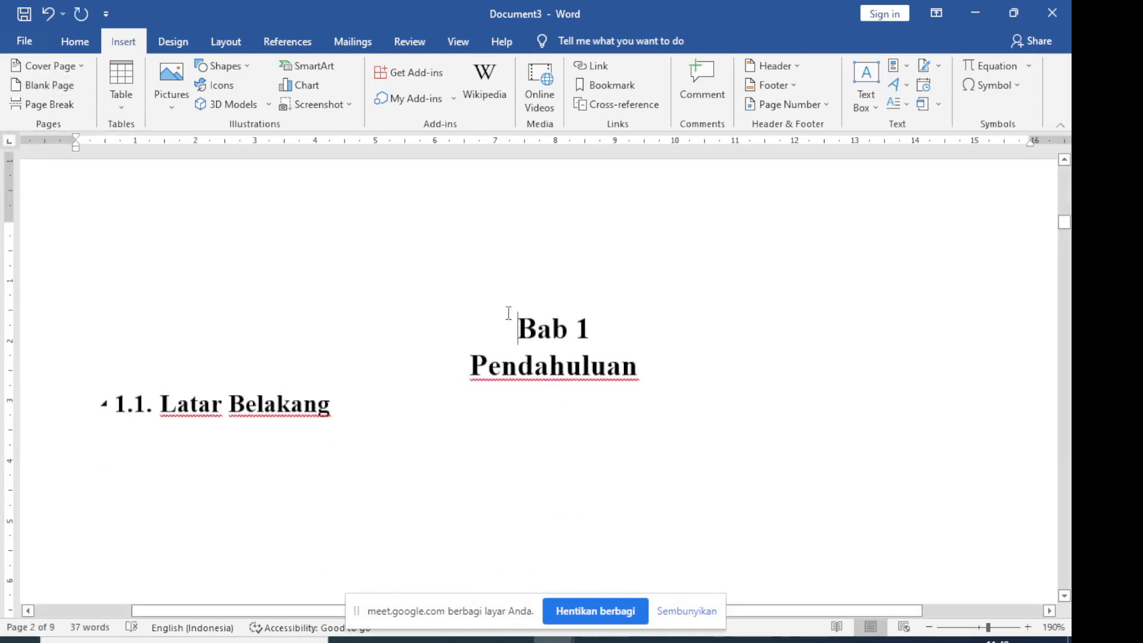
pyautogui.scroll(-3, 533, 296)
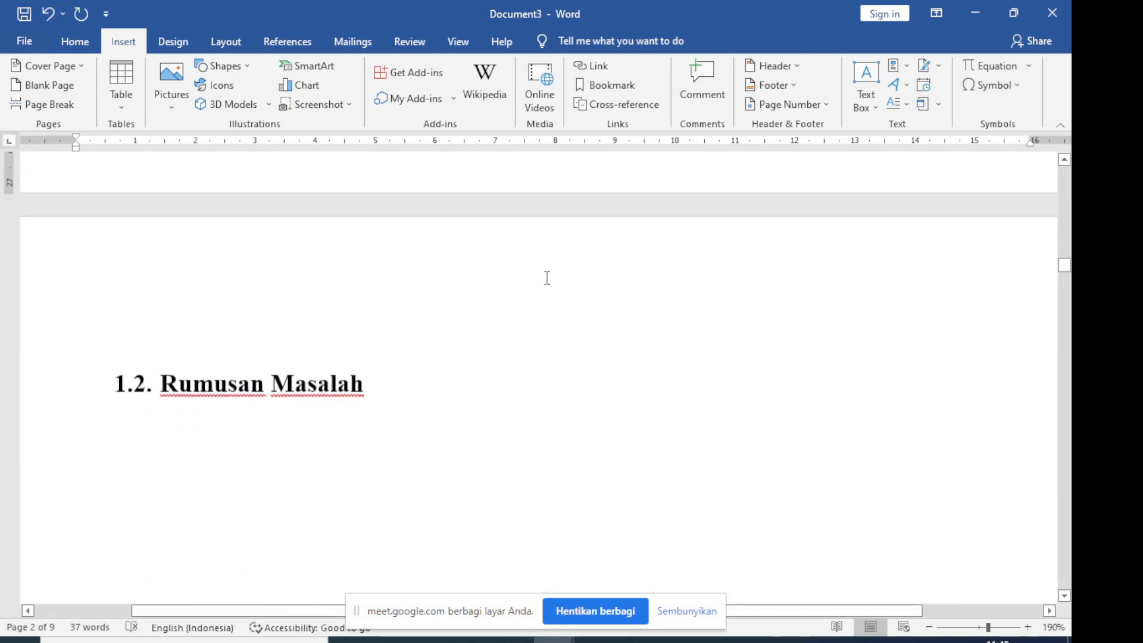
pyautogui.scroll(10, 531, 352)
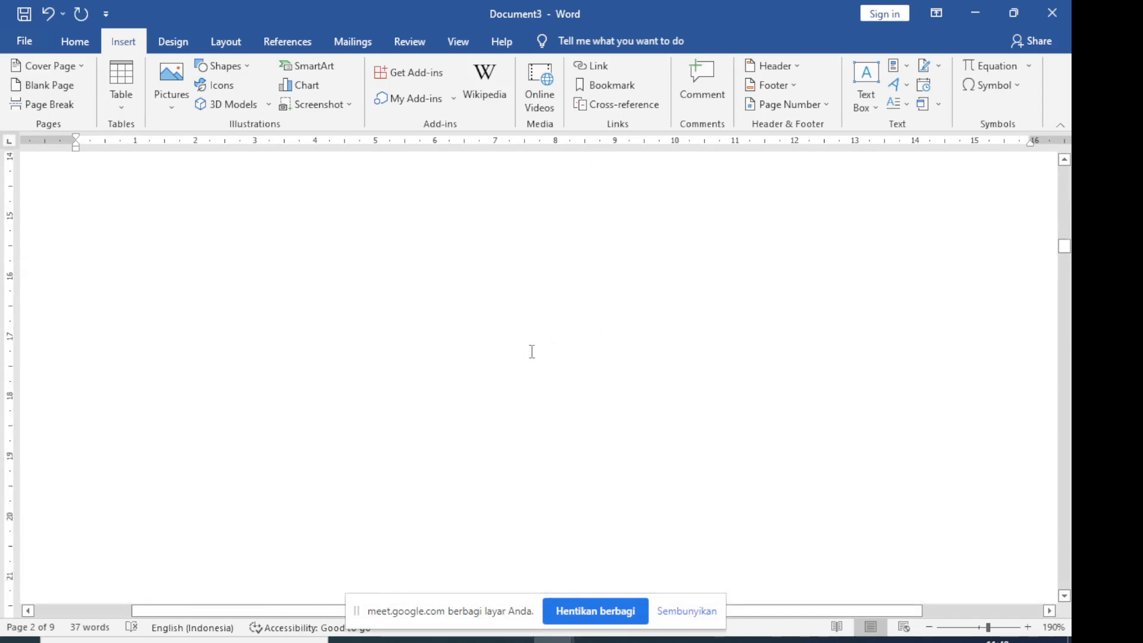
pyautogui.scroll(8, 530, 352)
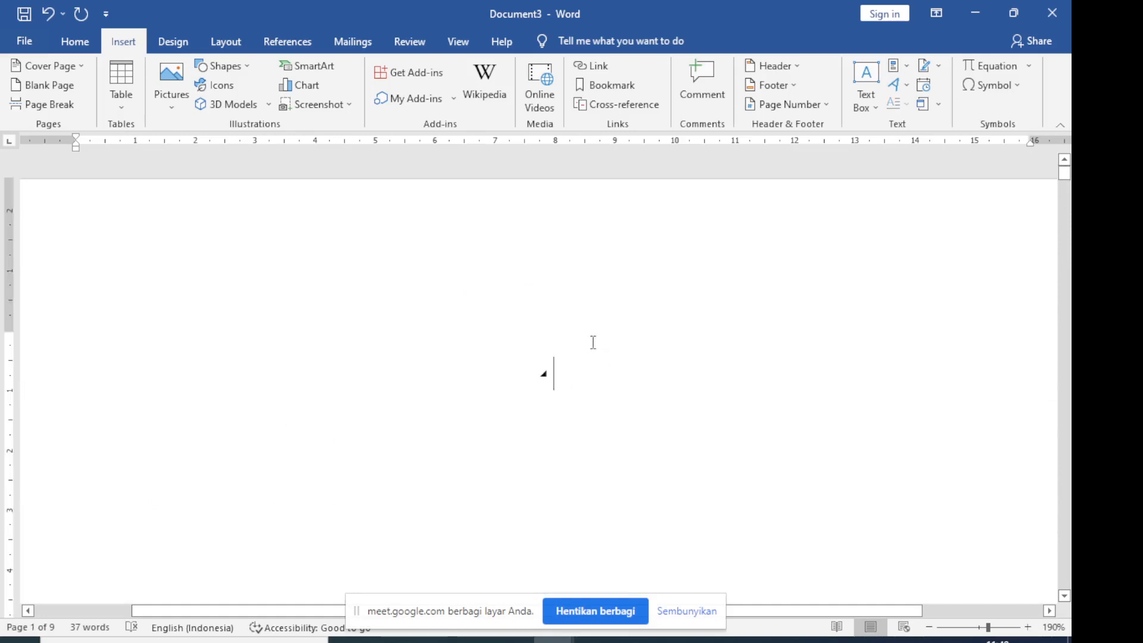
pyautogui.write('Daf')
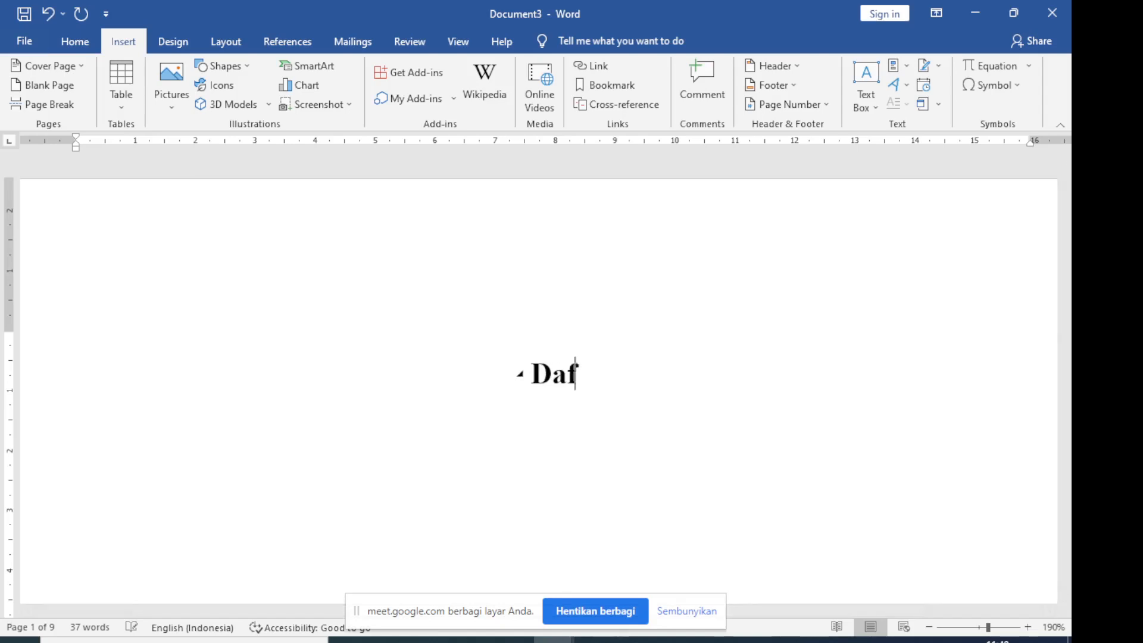
pyautogui.write('tar Isi')
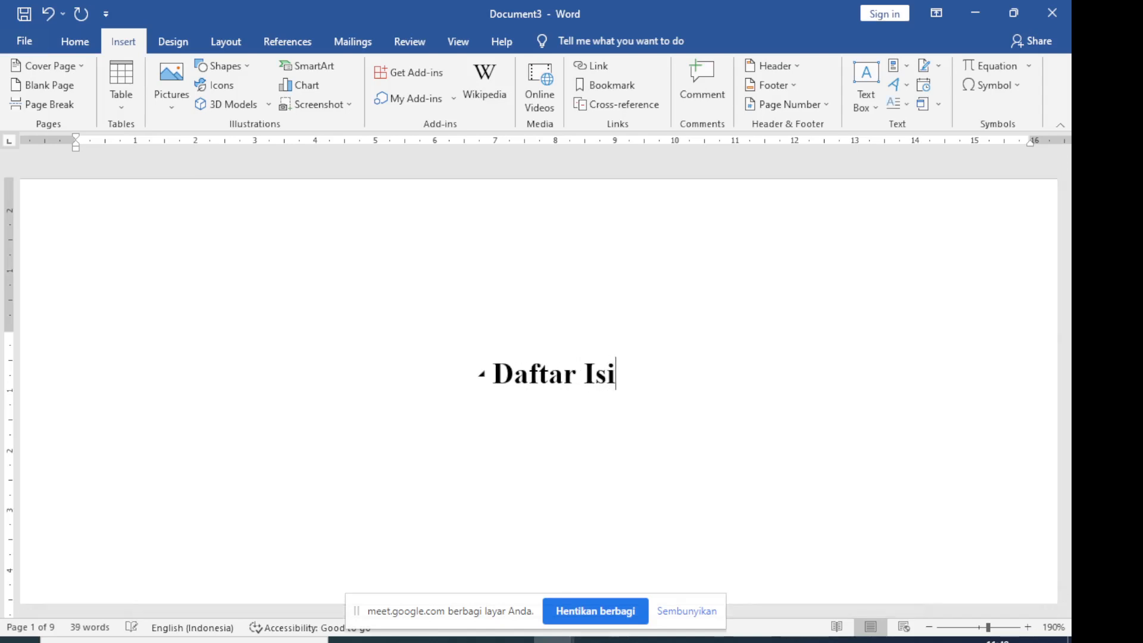
pyautogui.write('s')
pyautogui.press('BackSpace')
# Insert the built-in Automatic Table 1 table of contents on the empty line below the "Daftar Isi" title
pyautogui.click(271, 53)
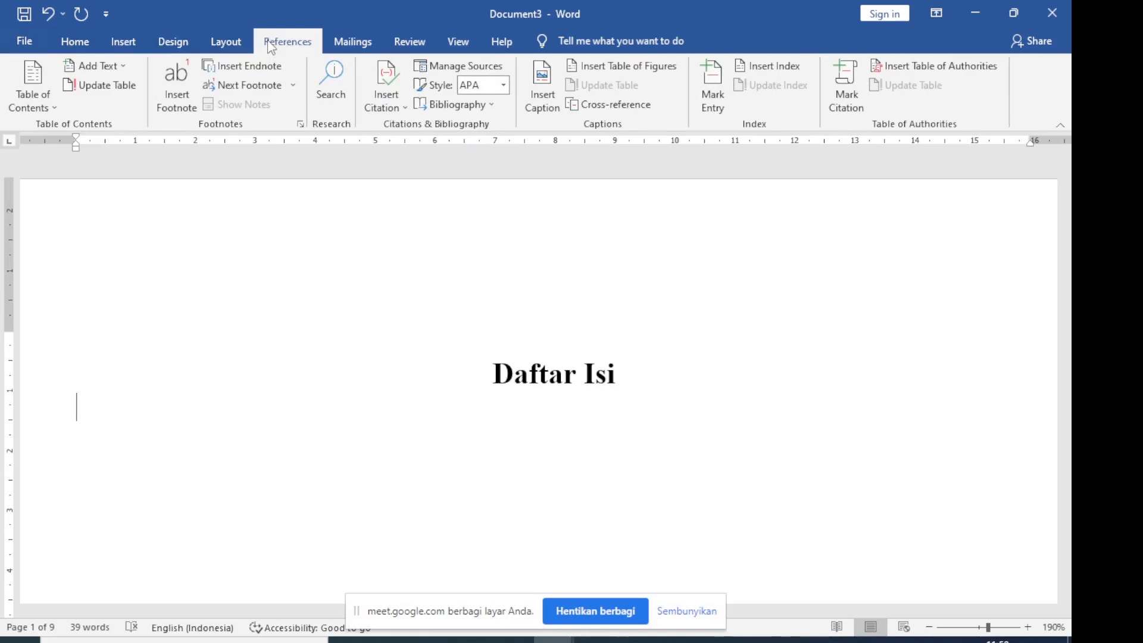
pyautogui.click(54, 111)
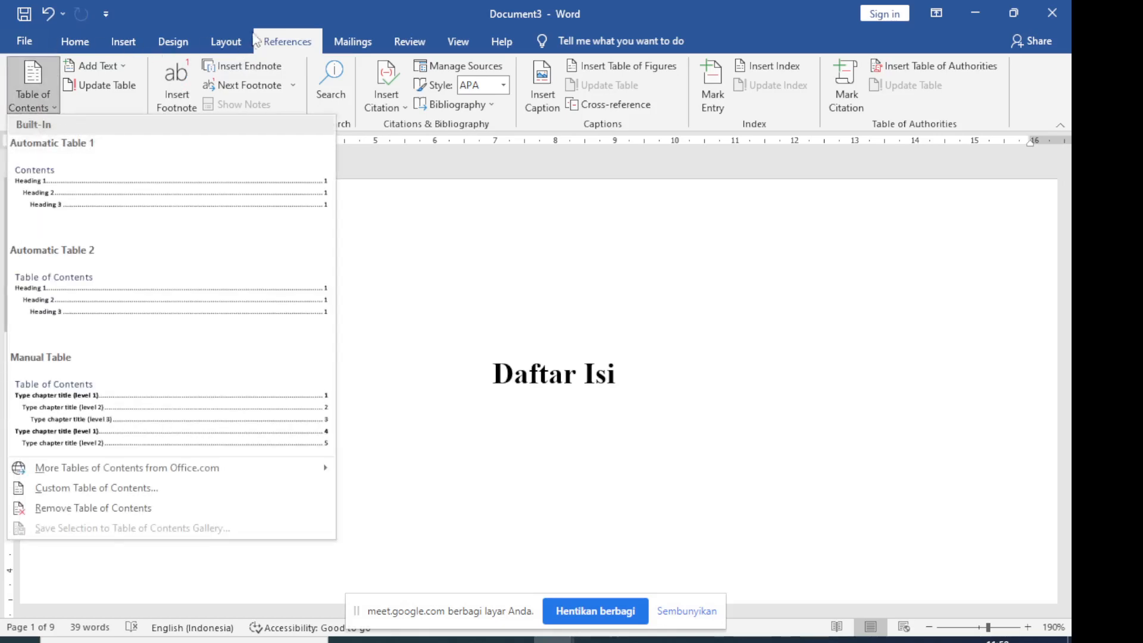
pyautogui.click(296, 43)
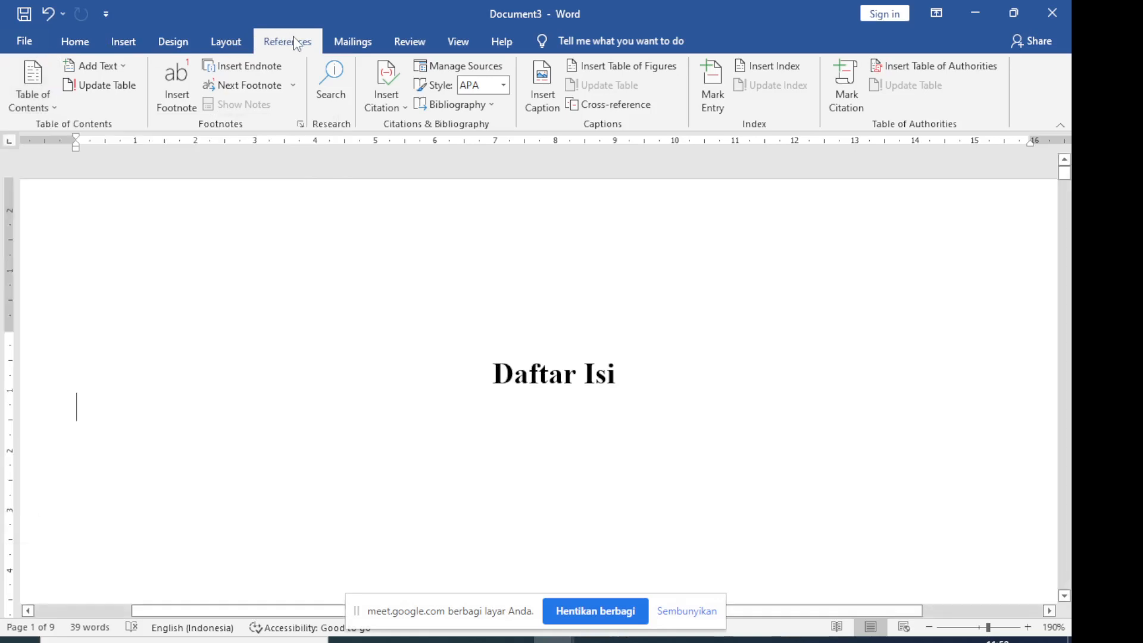
pyautogui.click(54, 113)
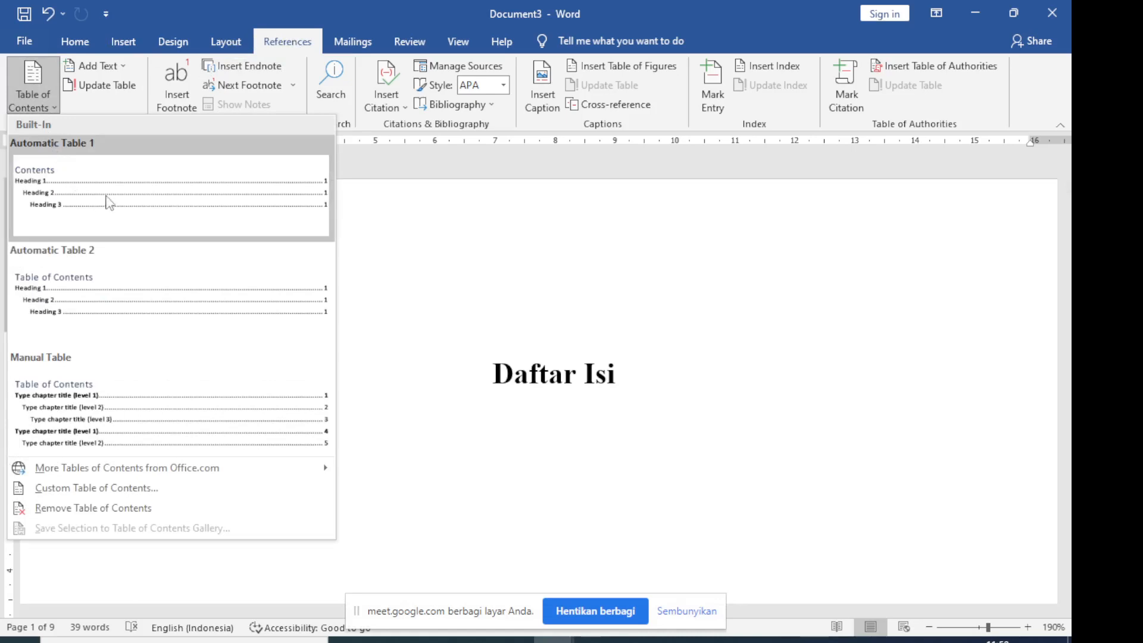
pyautogui.click(168, 205)
pyautogui.scroll(-5, 210, 250)
pyautogui.scroll(6, 239, 298)
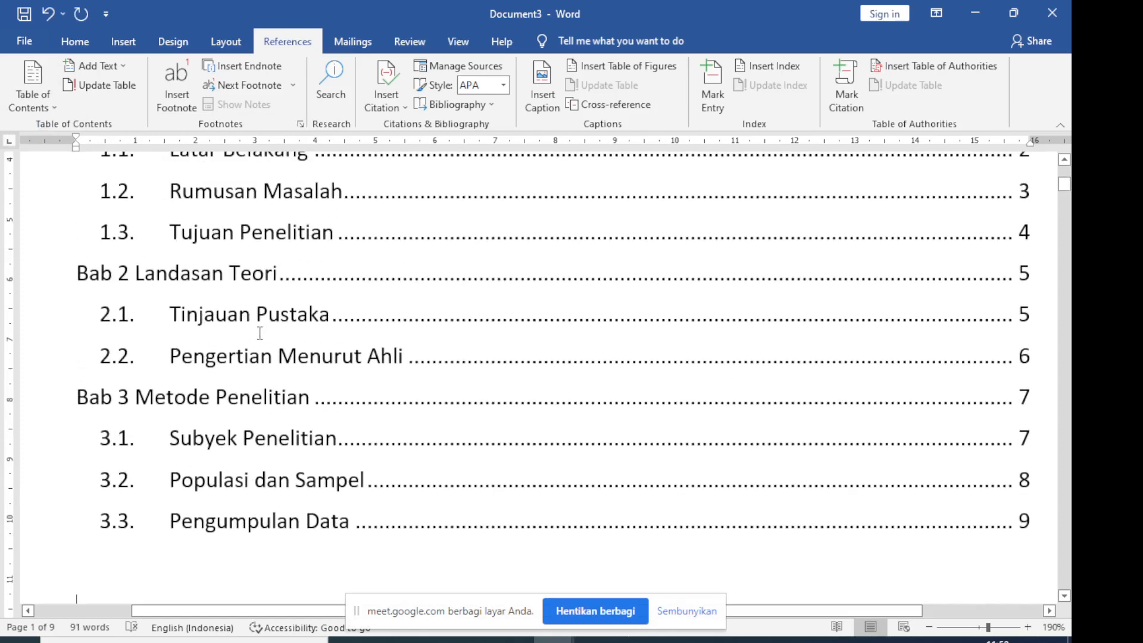
# Delete the "Contents" heading above the entries of the inserted table of contents
pyautogui.scroll(5, 260, 333)
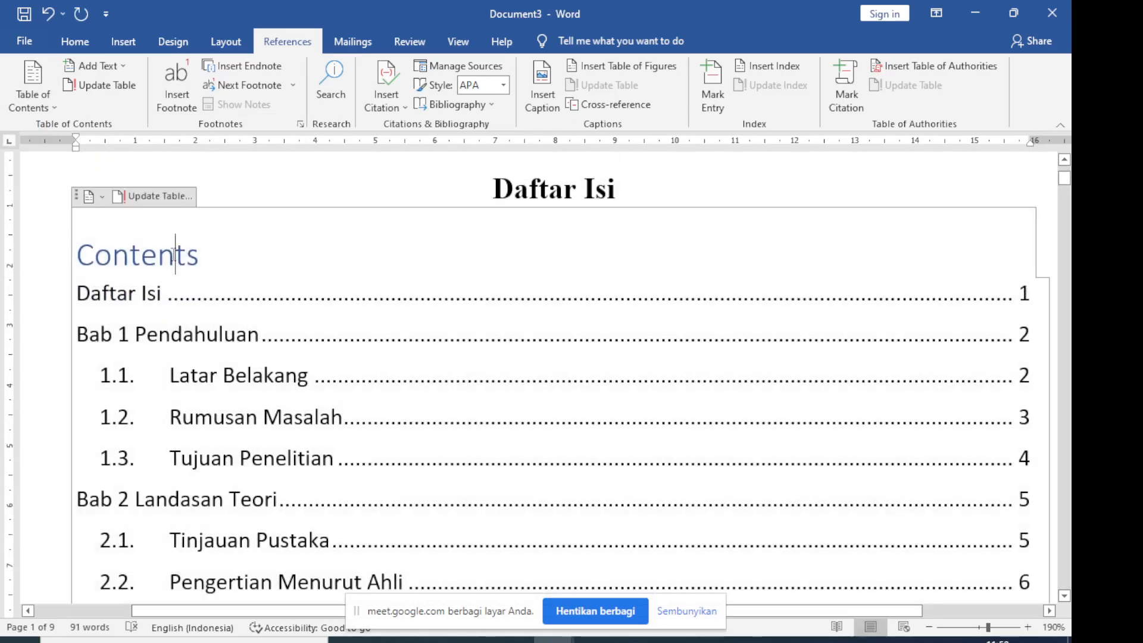
pyautogui.moveTo(211, 248); pyautogui.dragTo(81, 271)
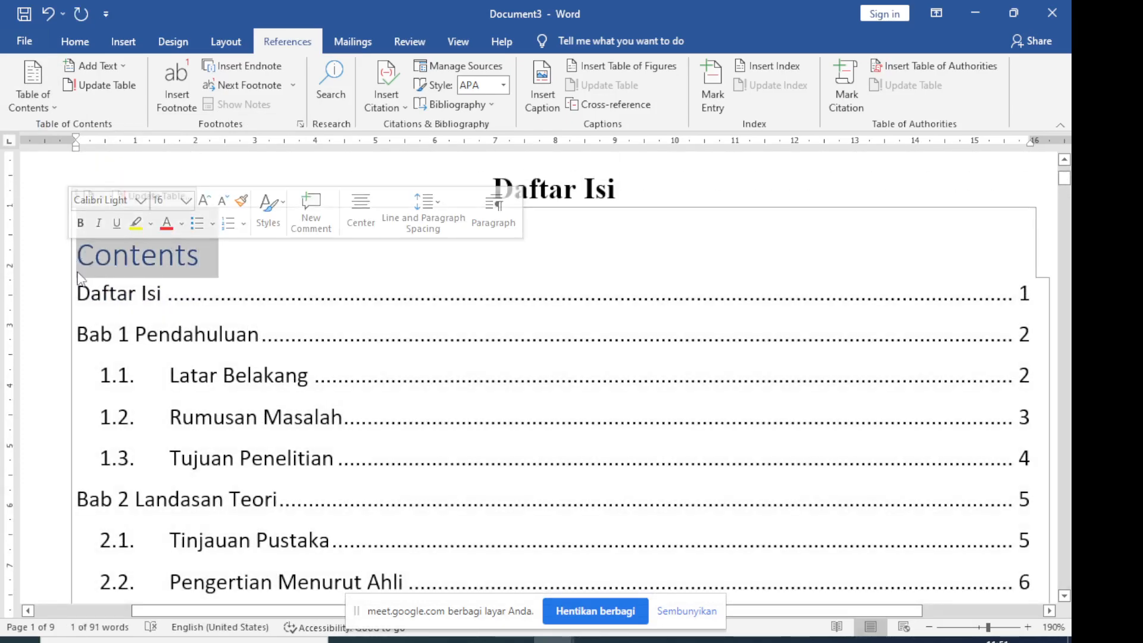
pyautogui.press('Delete')
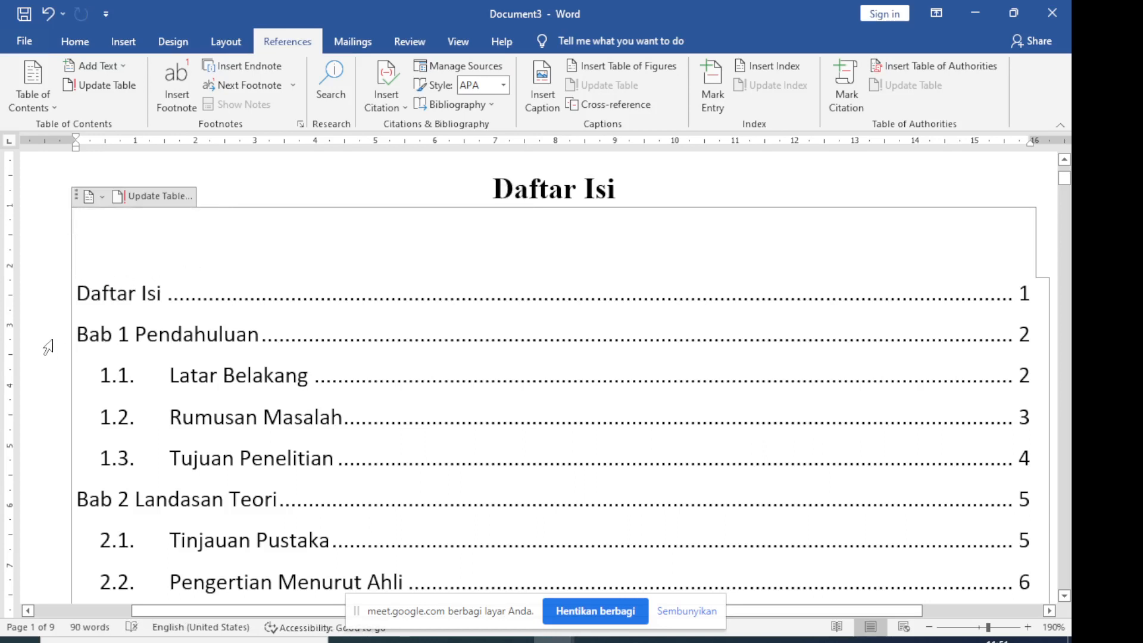
# Compare the page numbers in the table of contents with those at the foot of the pages, and return to the "Daftar Isi" title
pyautogui.click(47, 347)
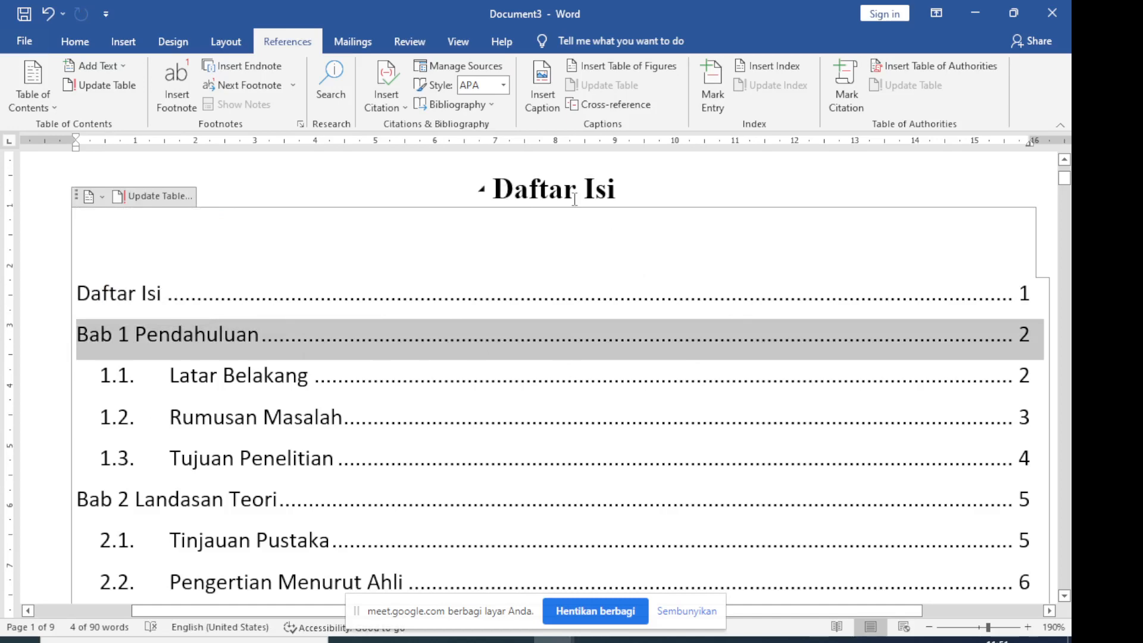
pyautogui.scroll(-10, 732, 425)
pyautogui.scroll(-5, 733, 424)
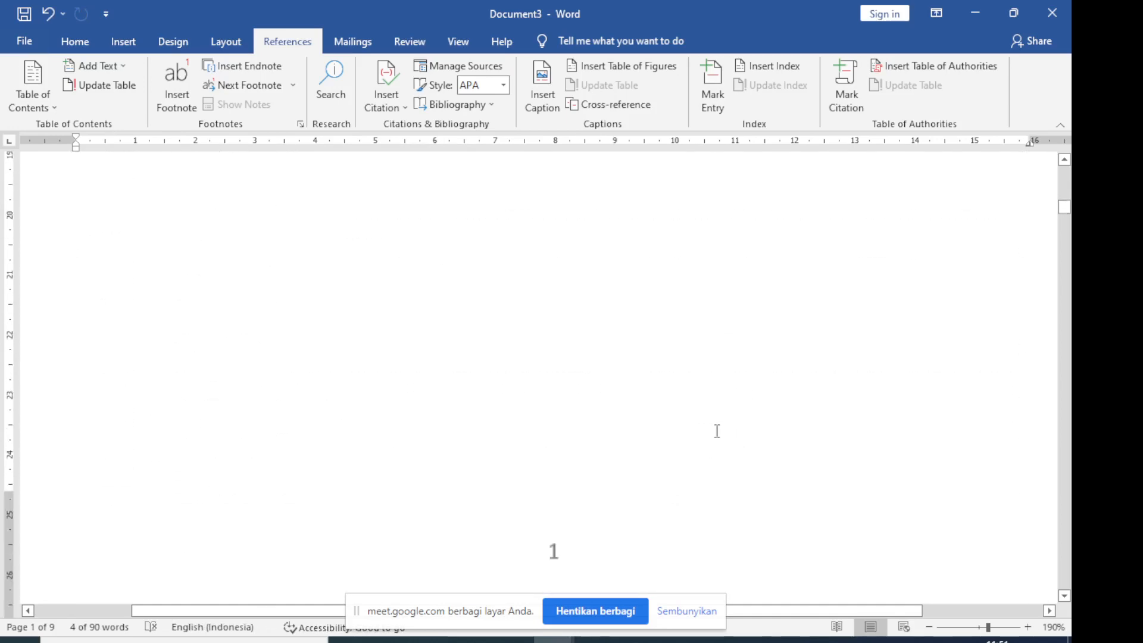
pyautogui.scroll(15, 577, 494)
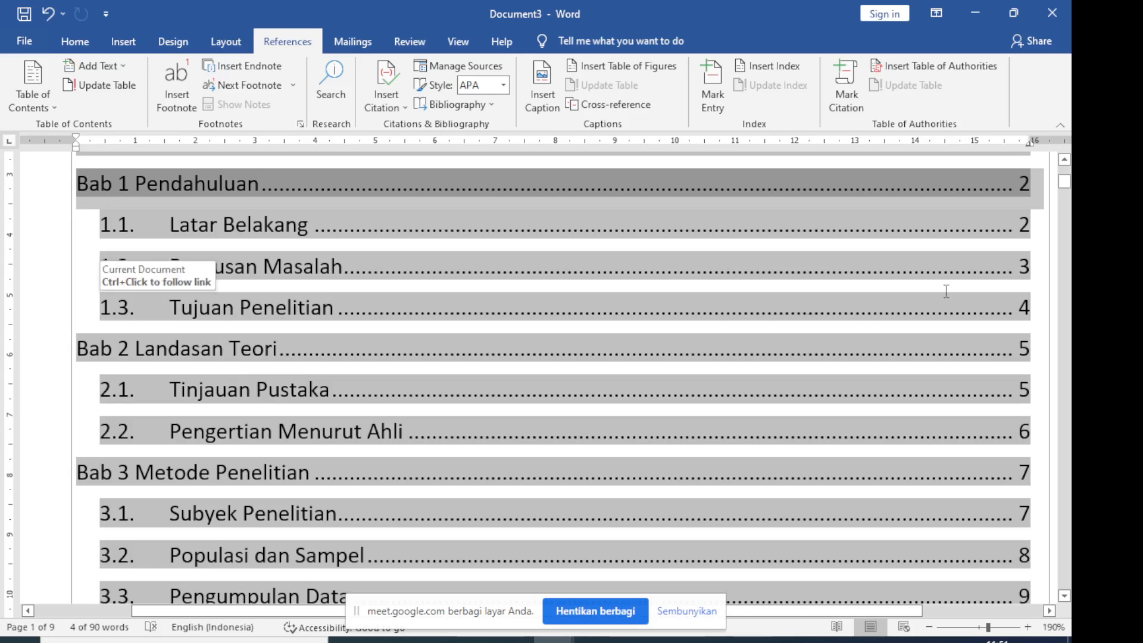
pyautogui.scroll(-15, 703, 538)
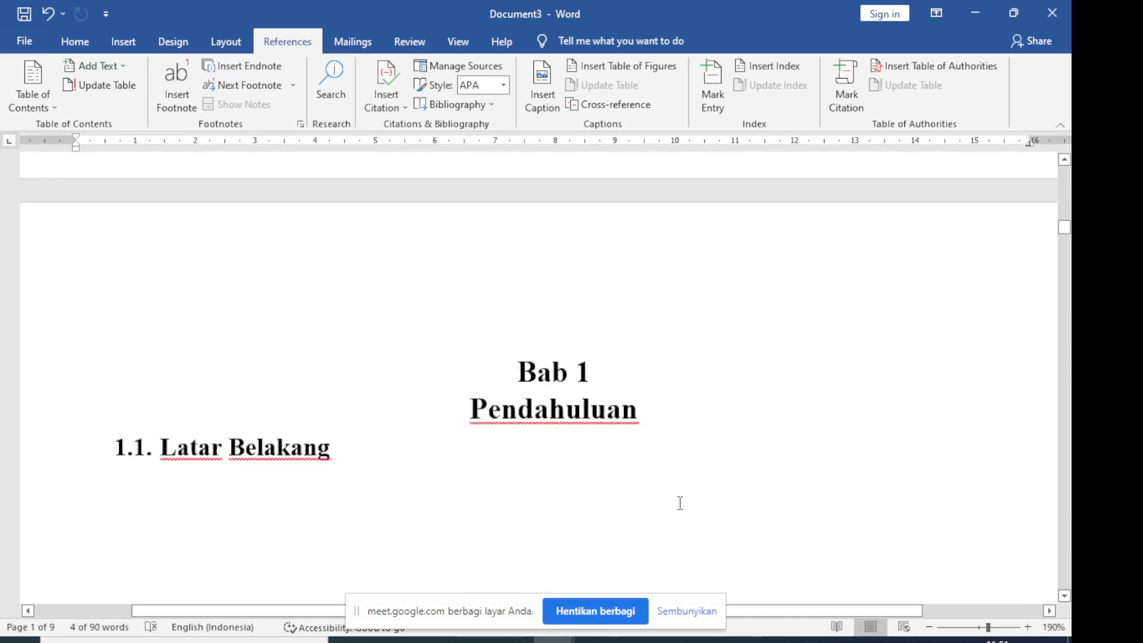
pyautogui.scroll(-20, 655, 475)
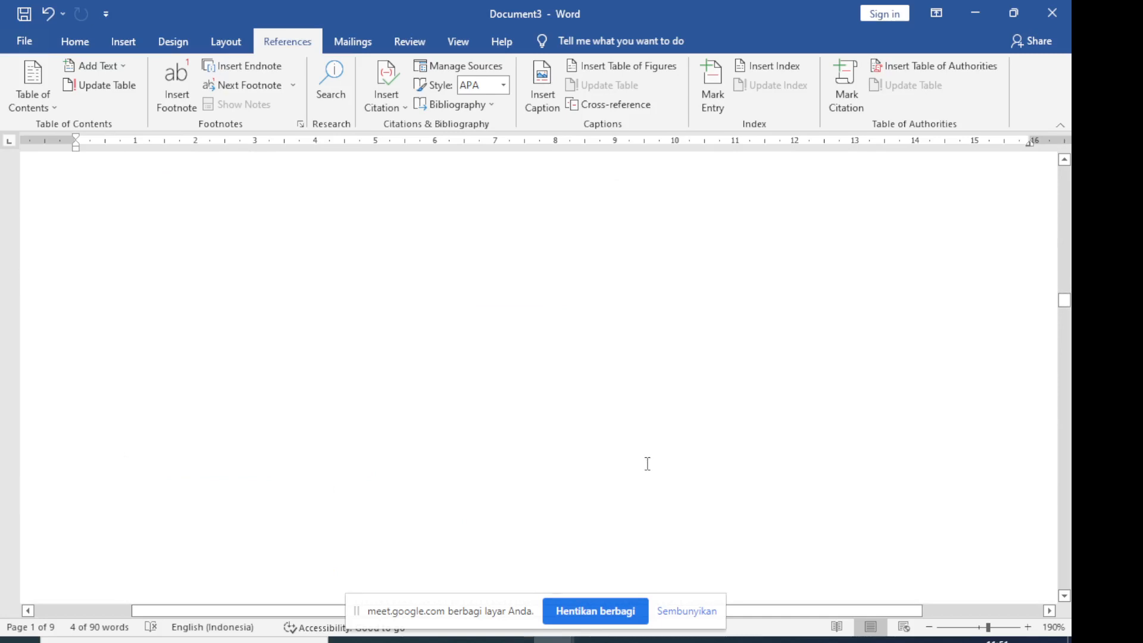
pyautogui.scroll(-15, 297, 482)
pyautogui.scroll(-2, 458, 447)
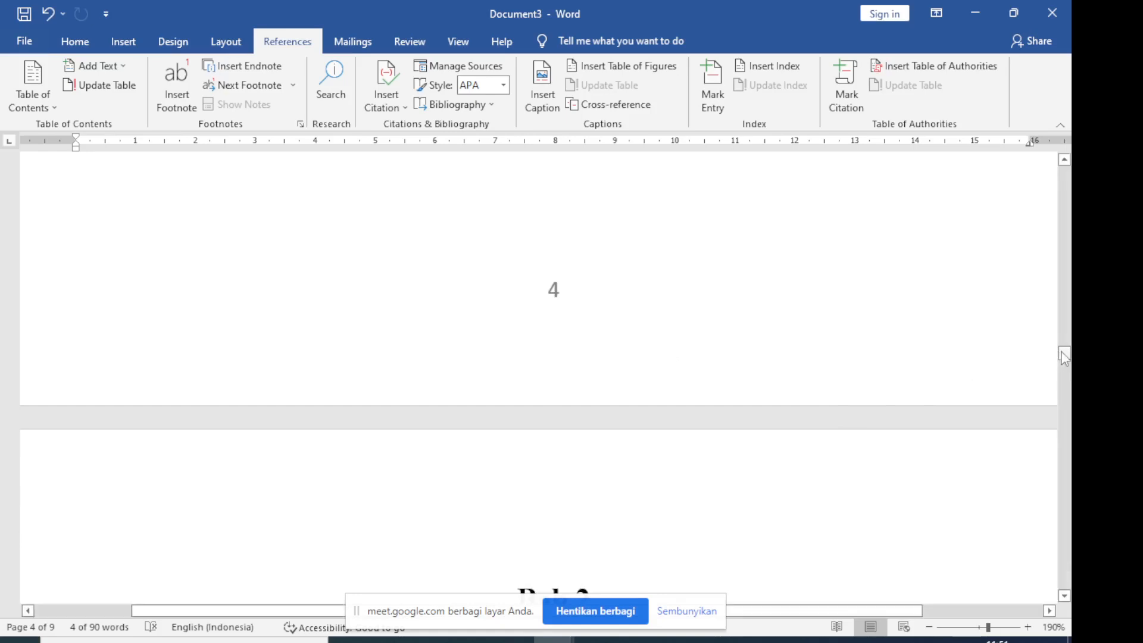
pyautogui.moveTo(1064, 353); pyautogui.dragTo(1052, 160)
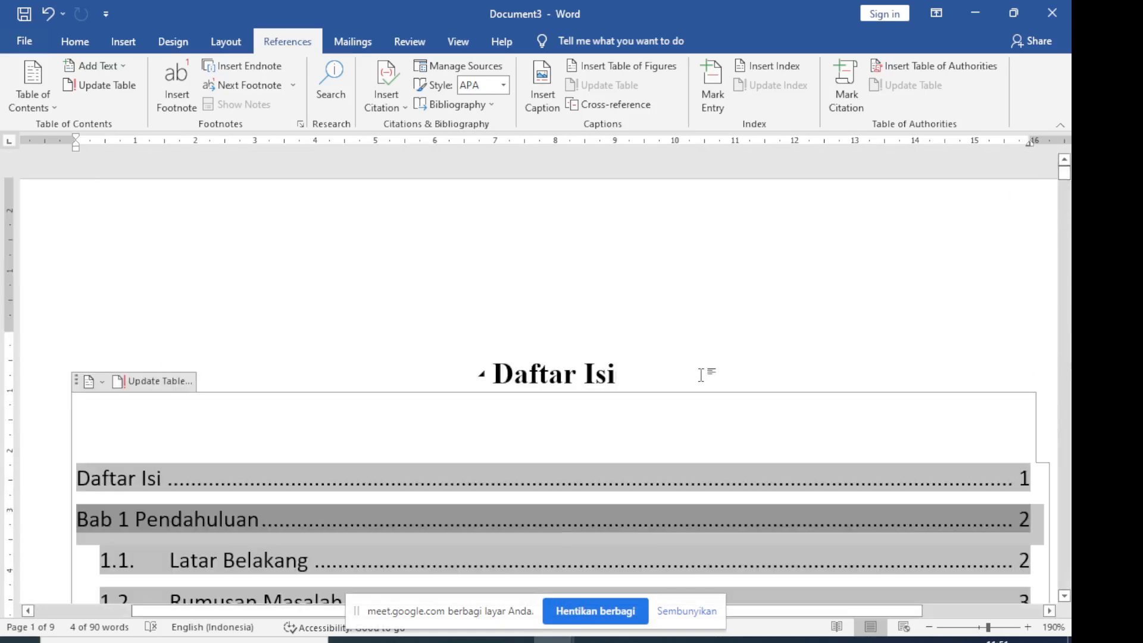
pyautogui.click(701, 374)
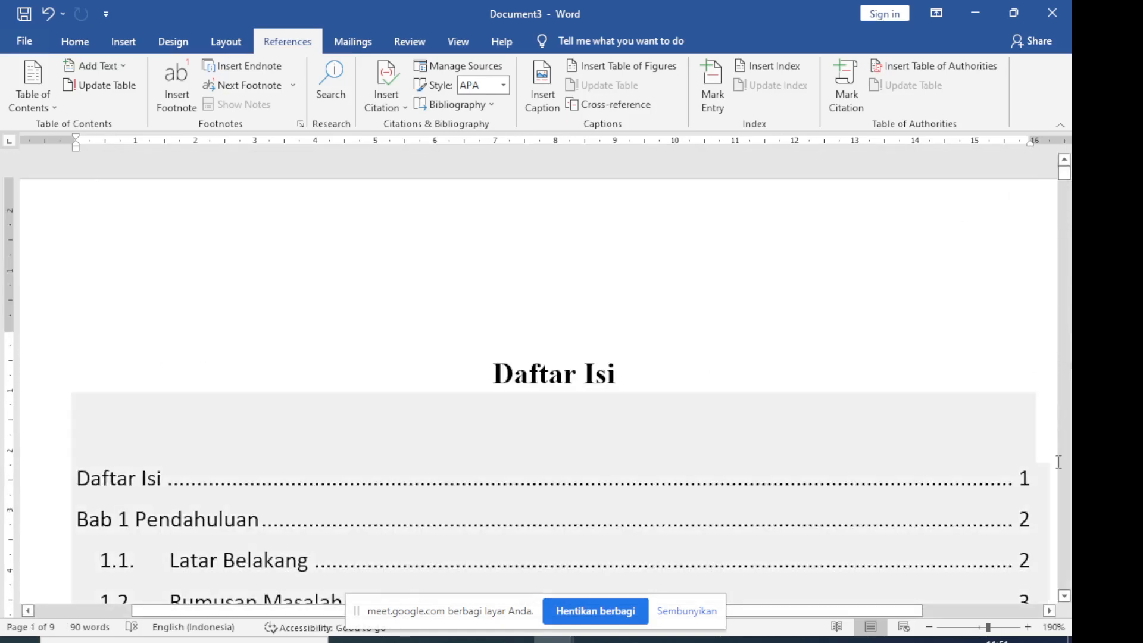